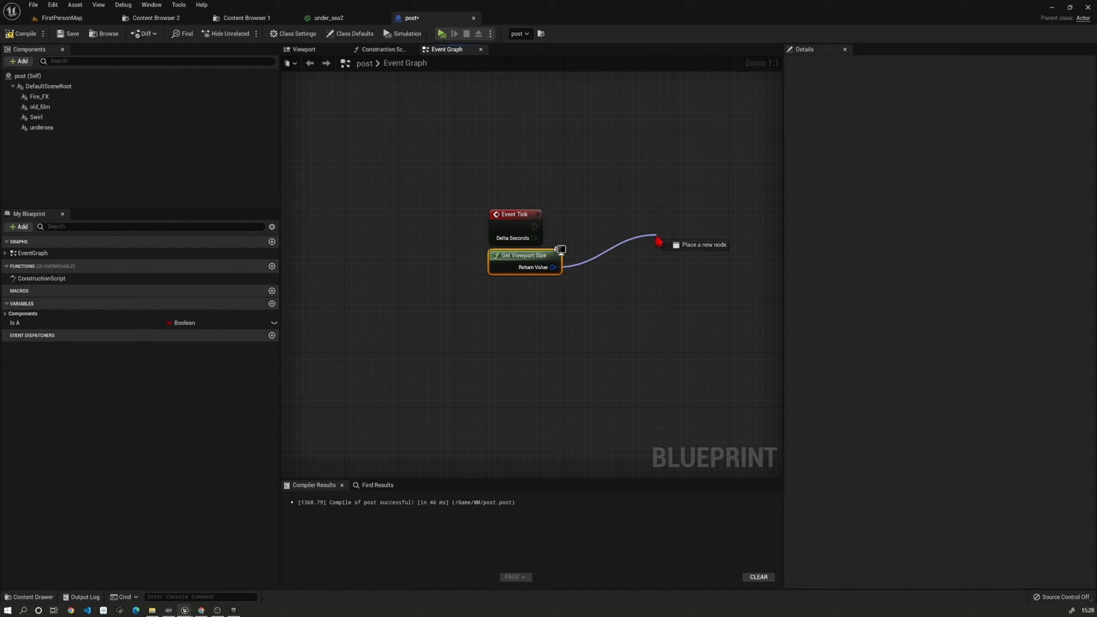
Promote the Get Viewport Size return value to a variable named Viewport size.
click(683, 288)
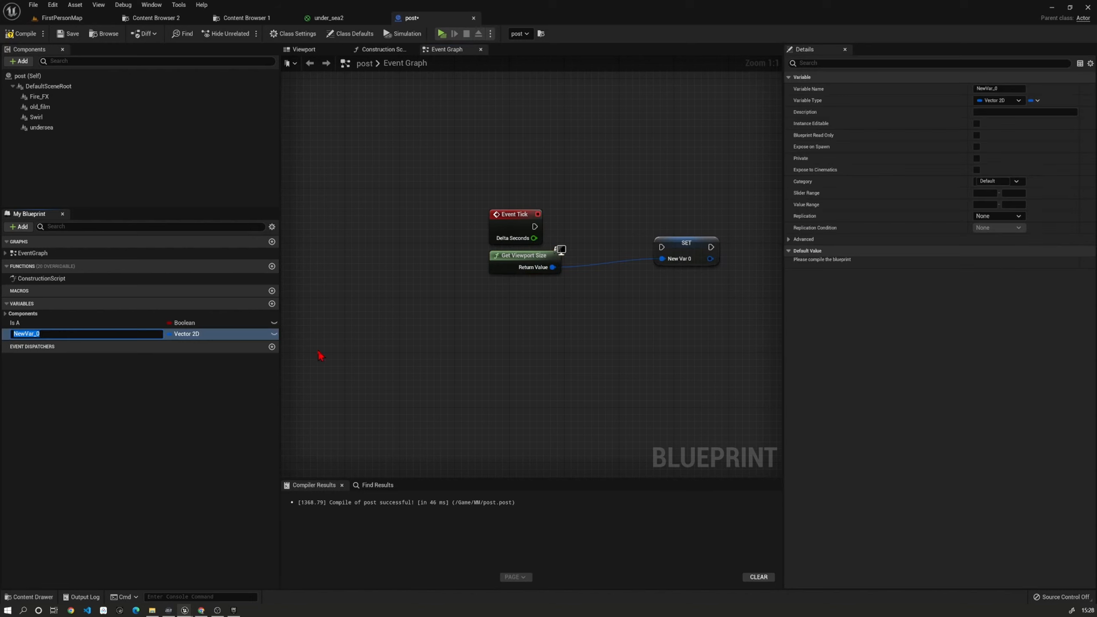
text(Viewport size)
key(Return)
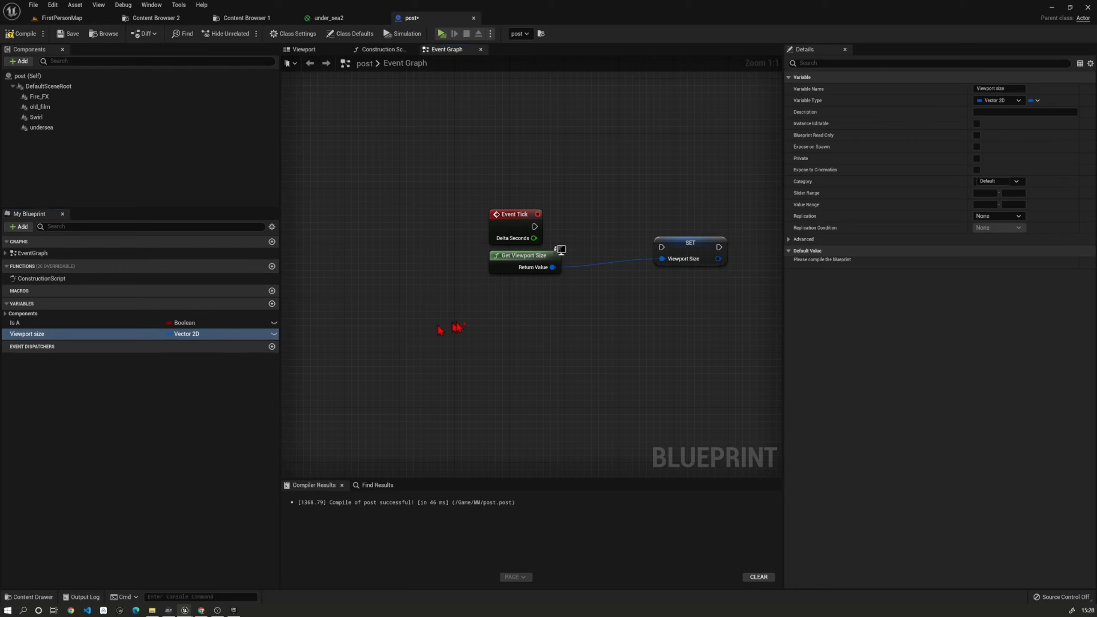
Connect Event Tick to the Viewport size Set node and place that node next to the event.
drag(535, 226, 664, 248)
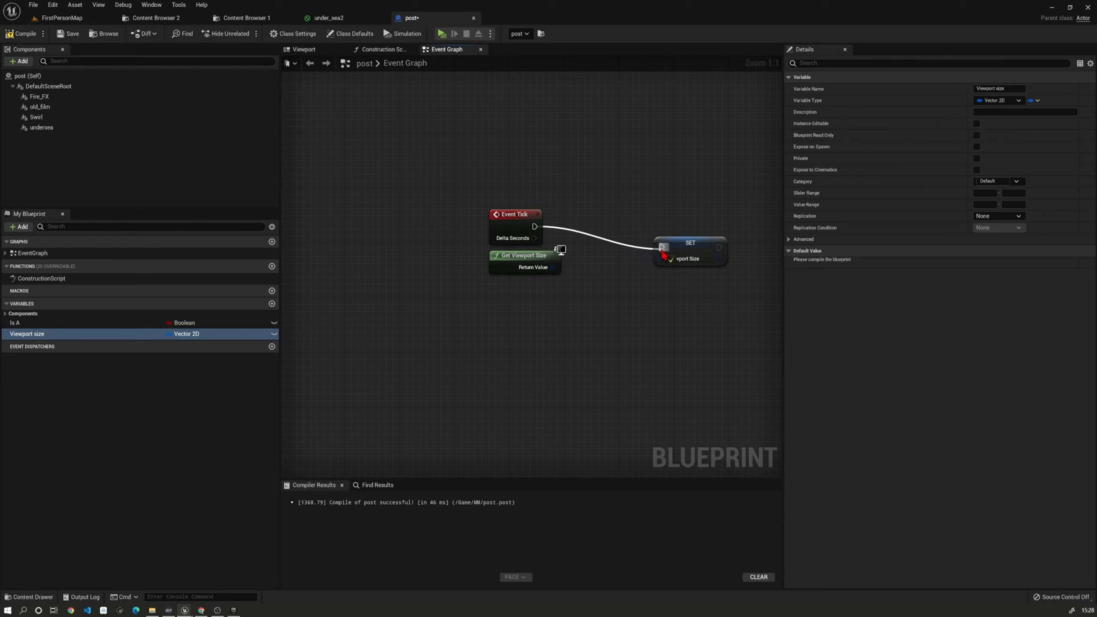
drag(553, 267, 598, 225)
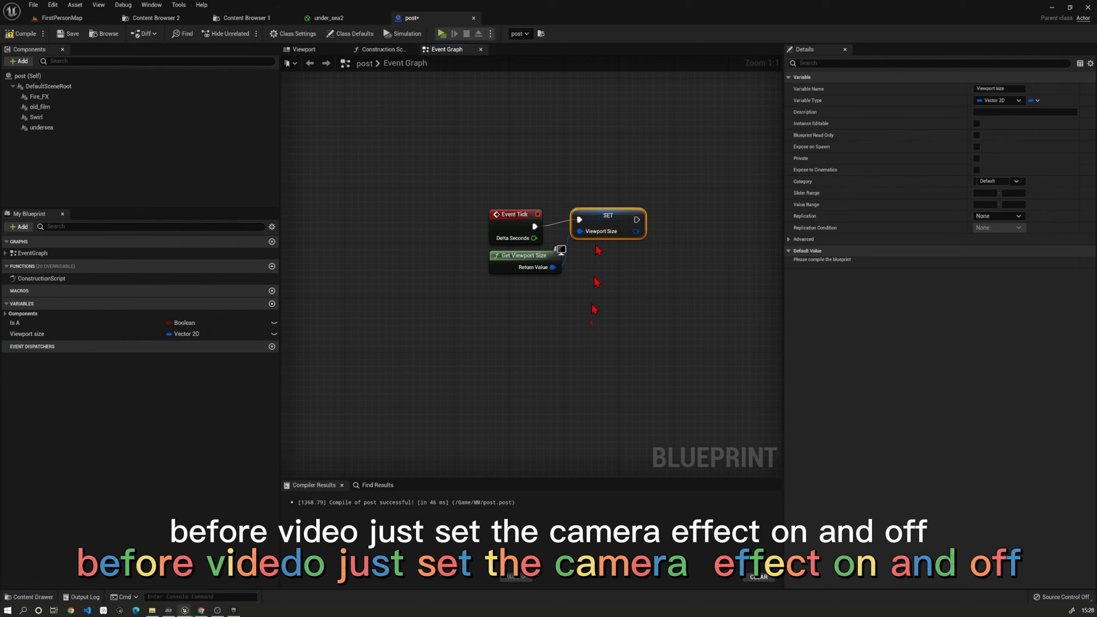
click(593, 337)
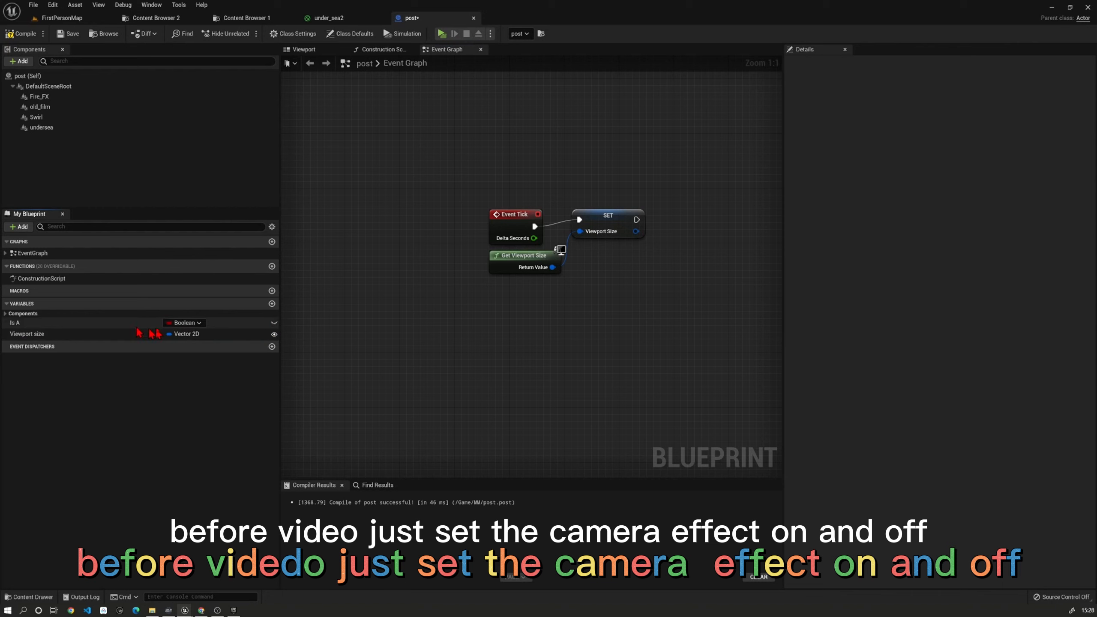
Align the Viewport size Set node with Event Tick and move all three nodes farther above the old film group.
right_drag(415, 286, 379, 203)
drag(568, 145, 567, 153)
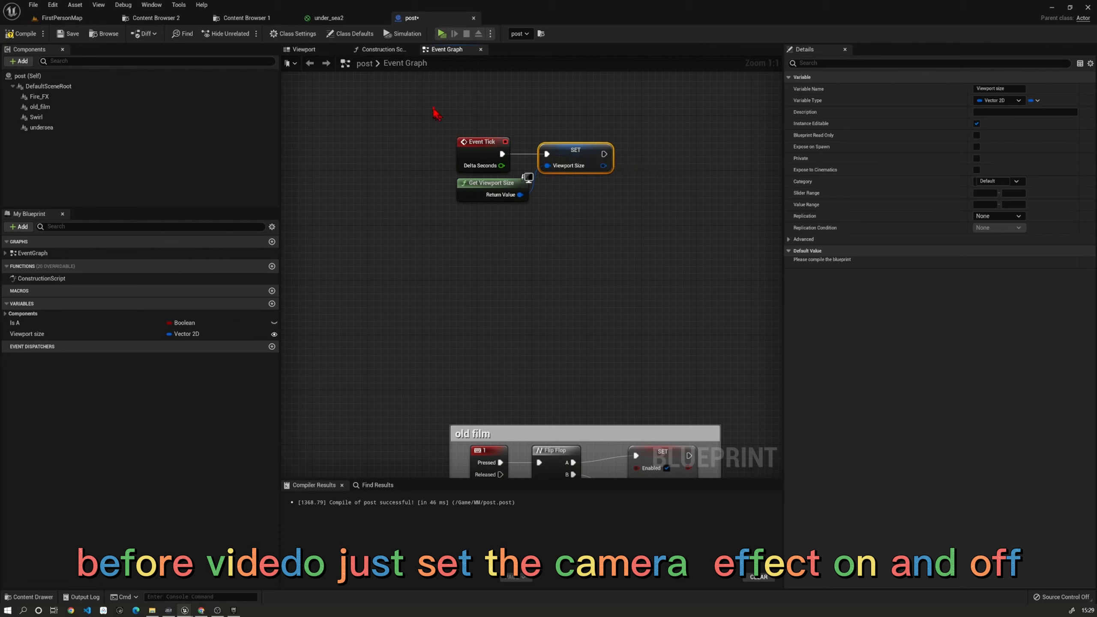
drag(430, 99, 656, 239)
drag(581, 156, 574, 95)
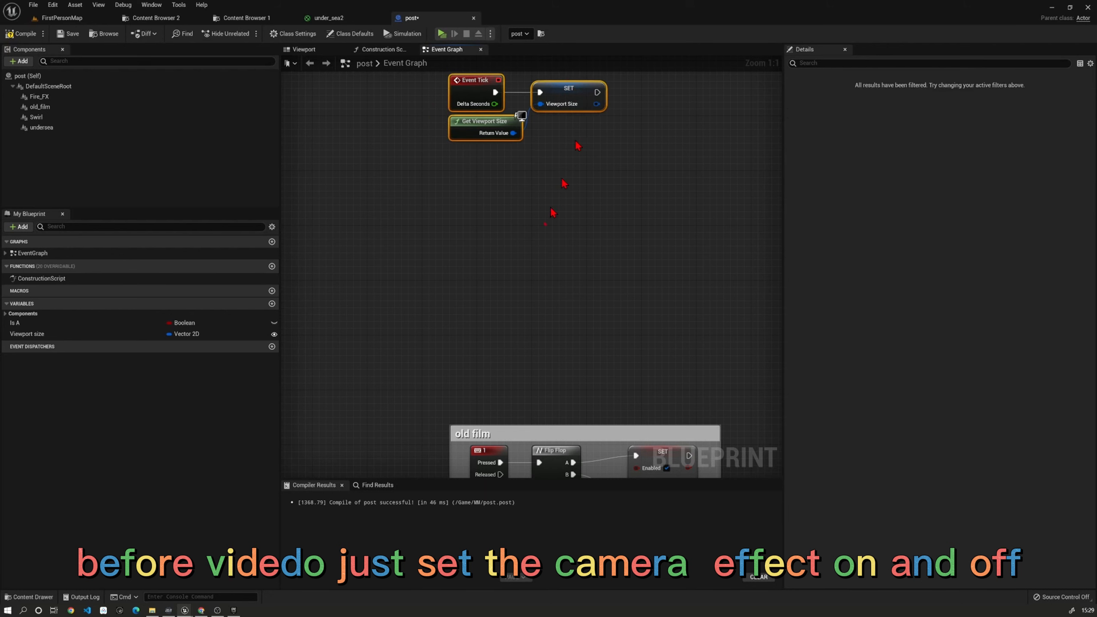
Add an Event BeginPlay node below the viewport size nodes and connect a Sequence node to it.
right_click(471, 187)
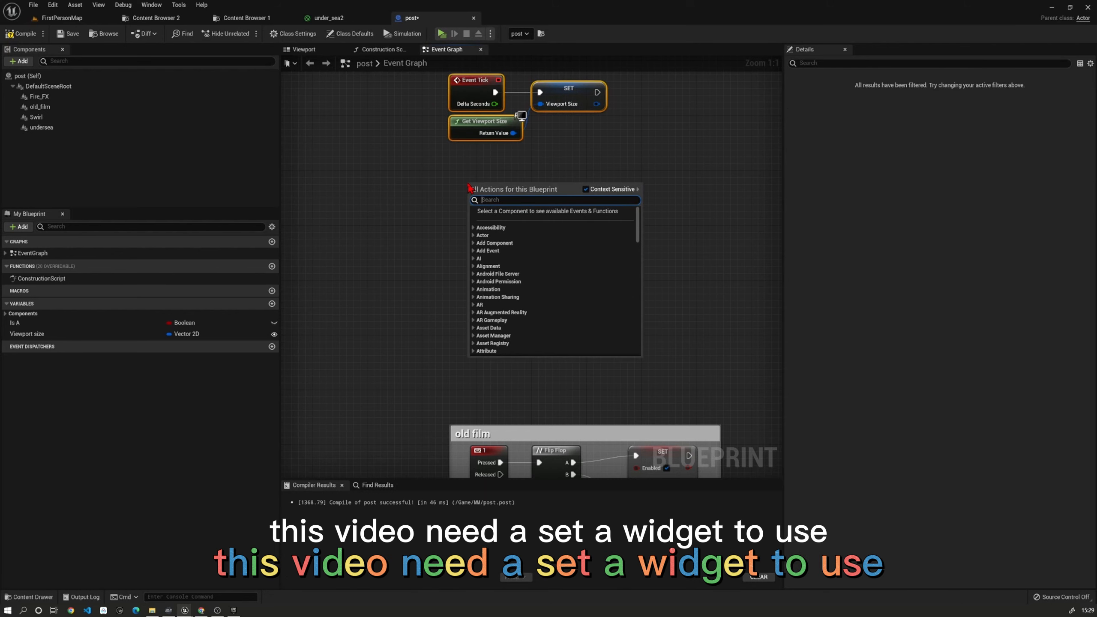
text(begin)
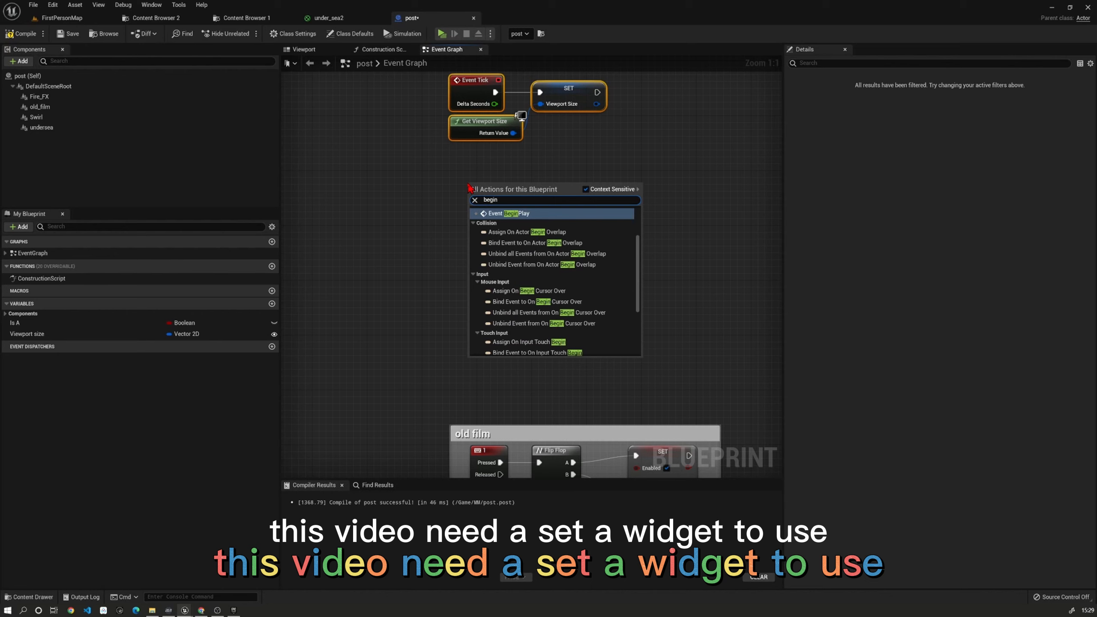
click(528, 214)
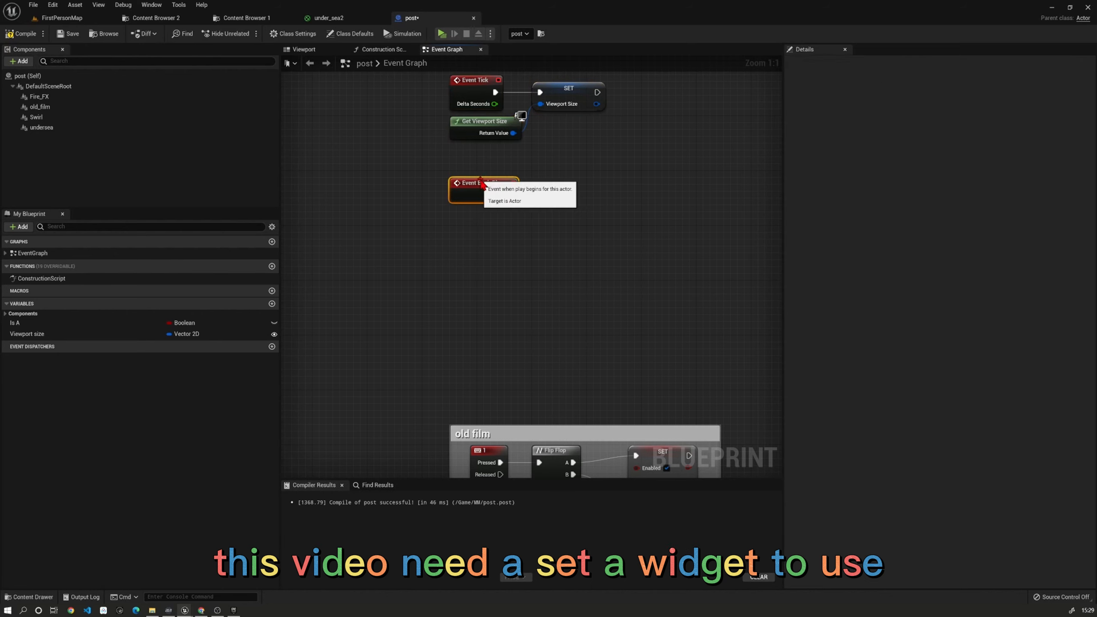
right_drag(540, 200, 519, 228)
drag(489, 223, 526, 211)
text(sequence)
click(606, 327)
Add a Create Widget node from the Sequence's Then 0 output.
right_drag(616, 242, 553, 217)
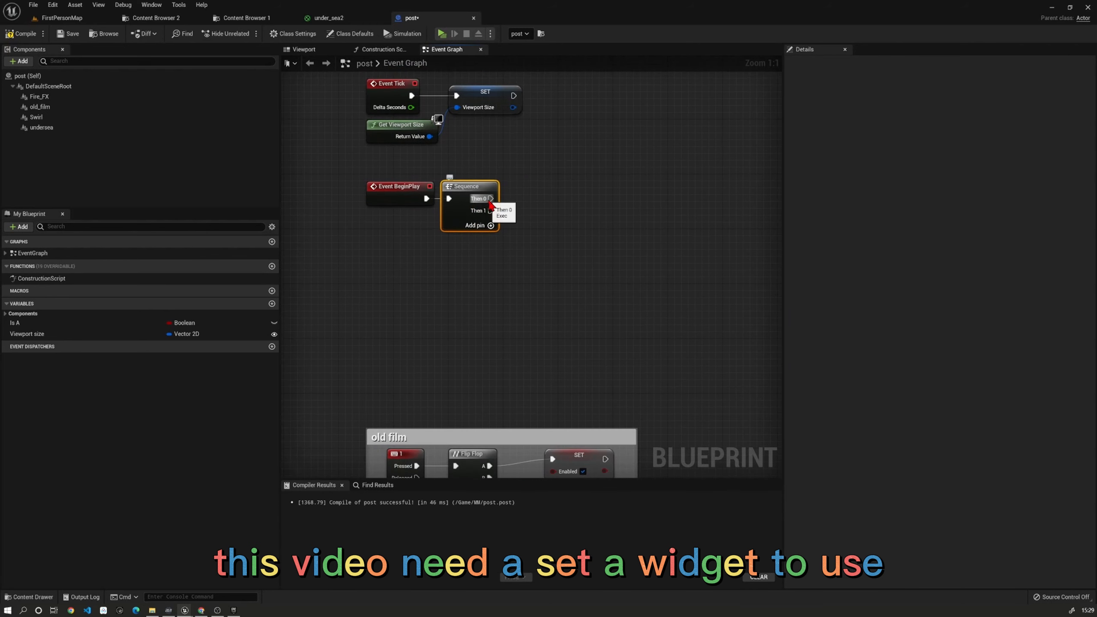
drag(491, 199, 604, 200)
text(cr)
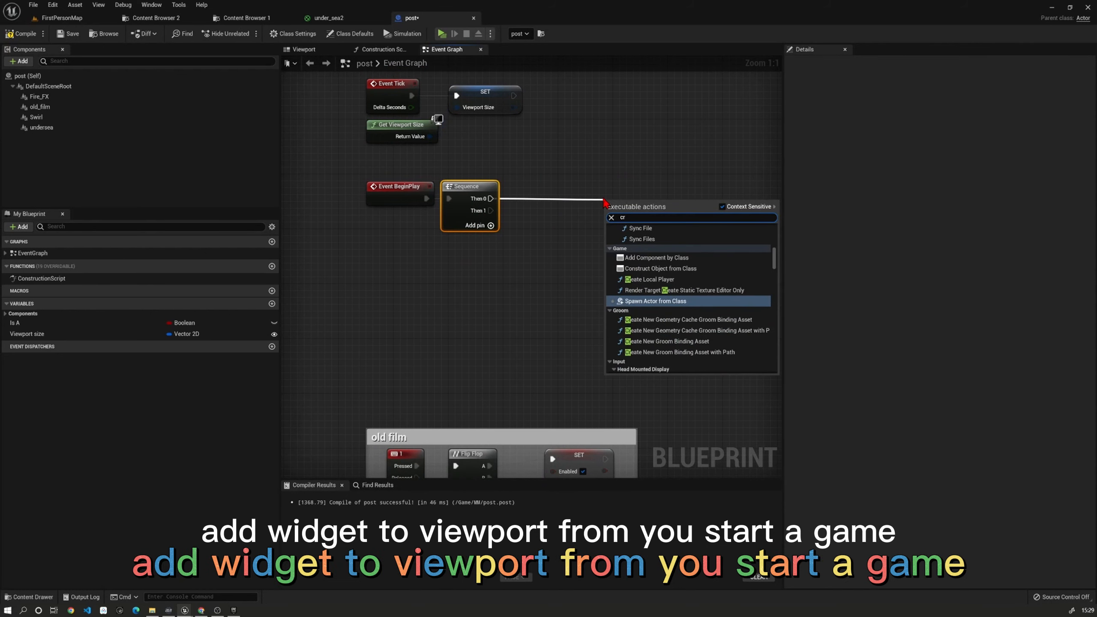
key(BackSpace)
text(reat)
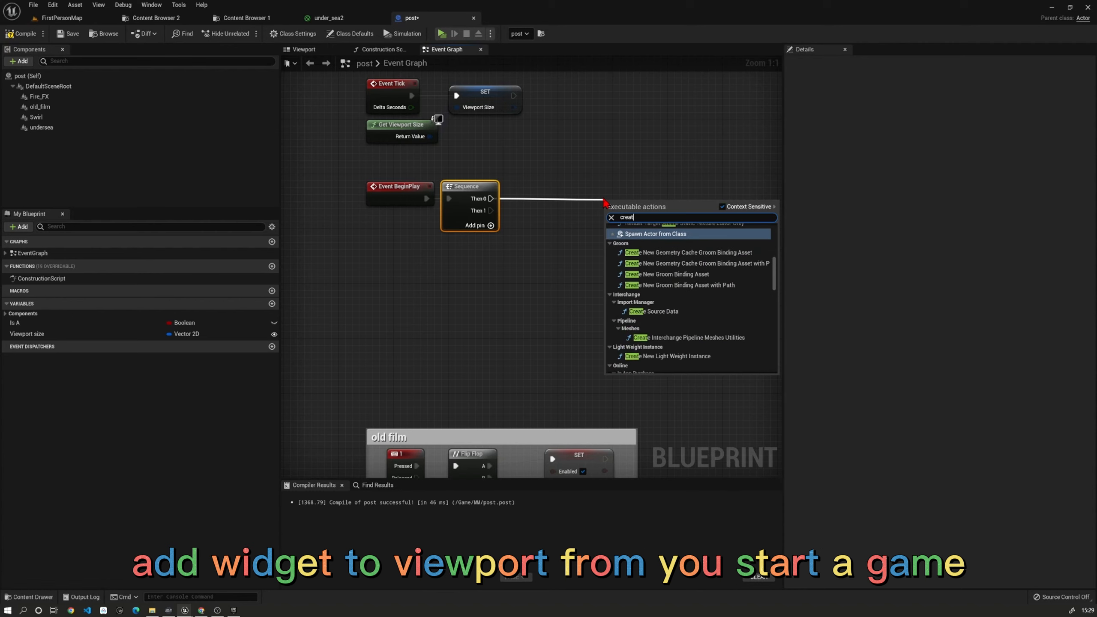
text(e wi)
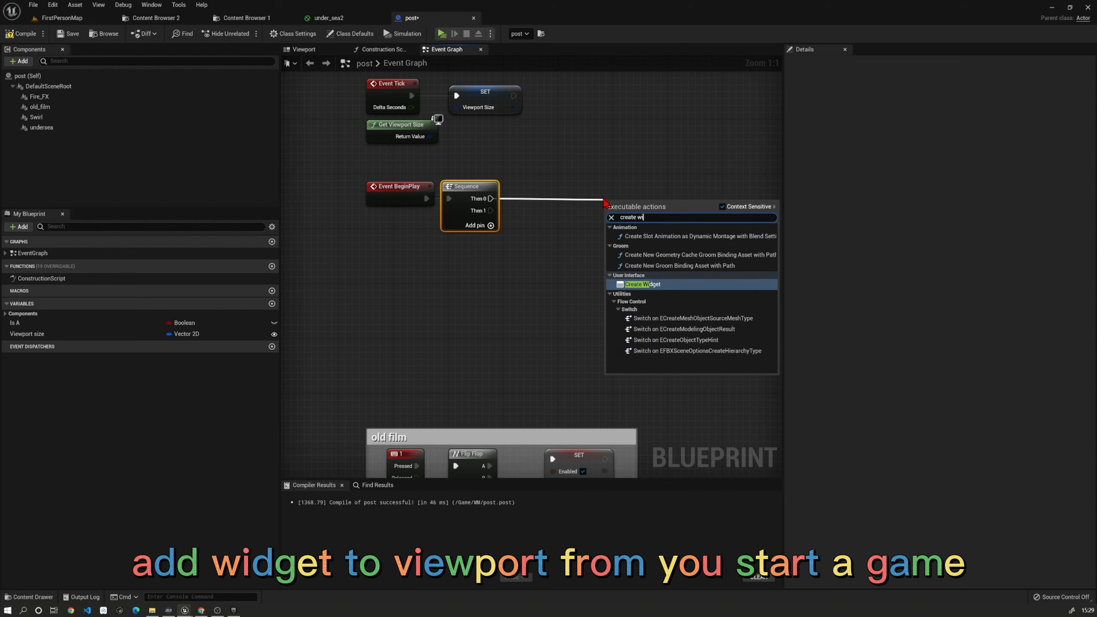
click(640, 284)
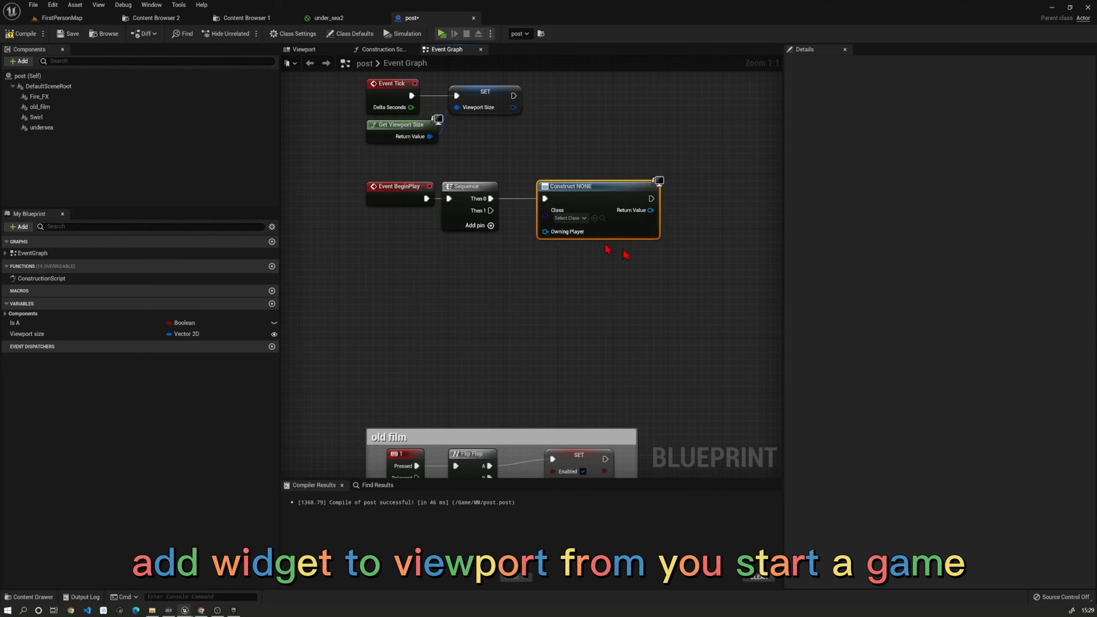
Promote the Create Widget return value to a variable named Aho and place its Set node beside the widget node.
right_drag(607, 307, 518, 312)
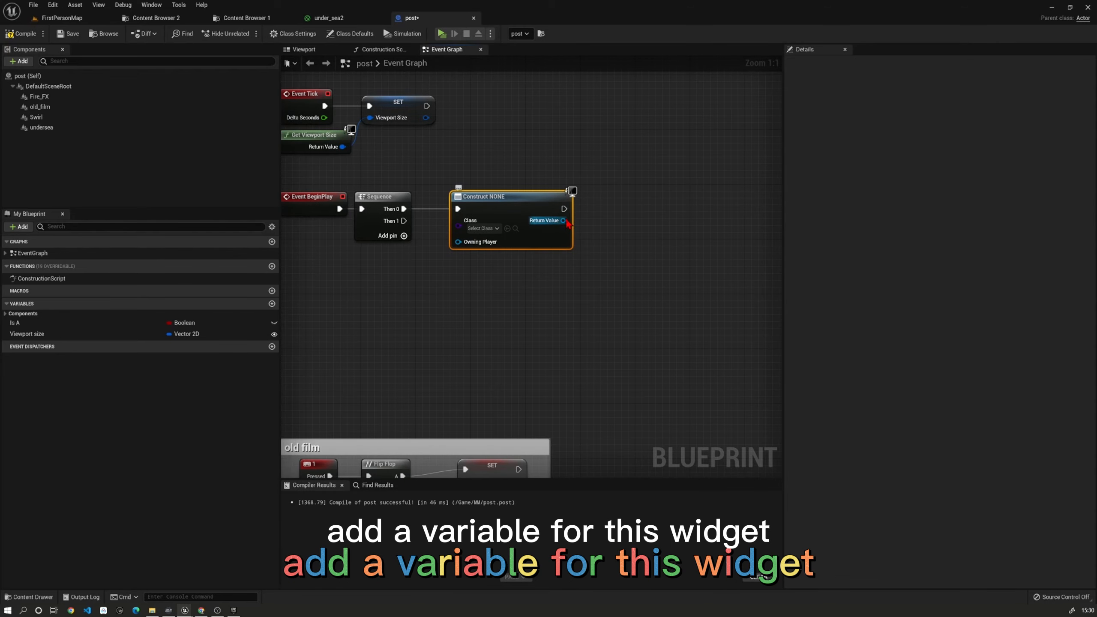
drag(563, 221, 673, 226)
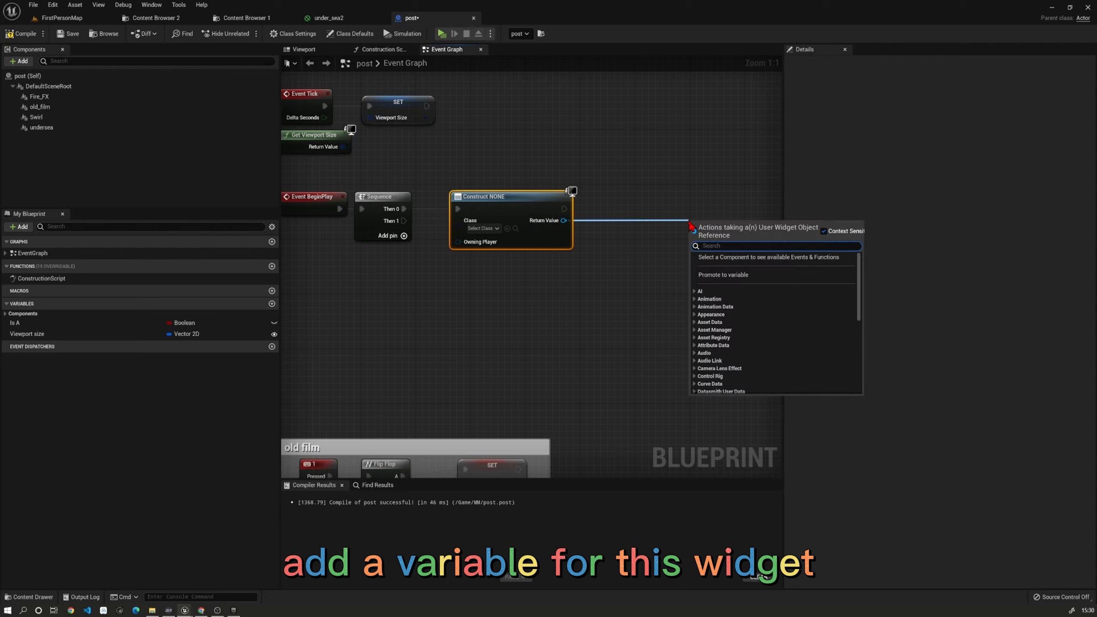
click(710, 277)
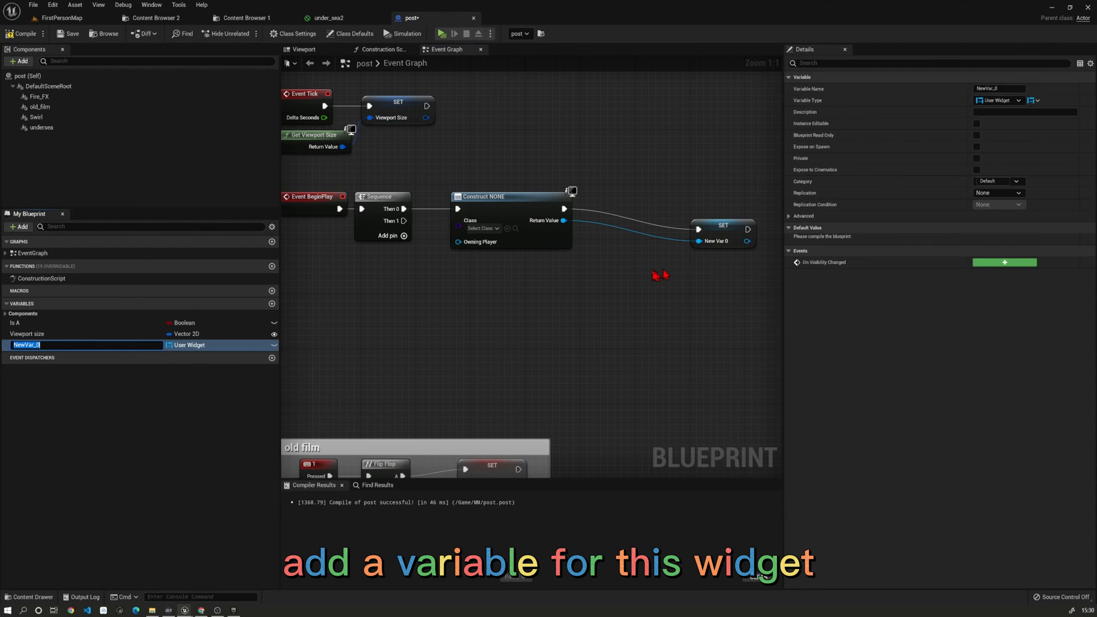
text(a)
key(BackSpace)
text(Aho)
key(Return)
drag(712, 226, 610, 205)
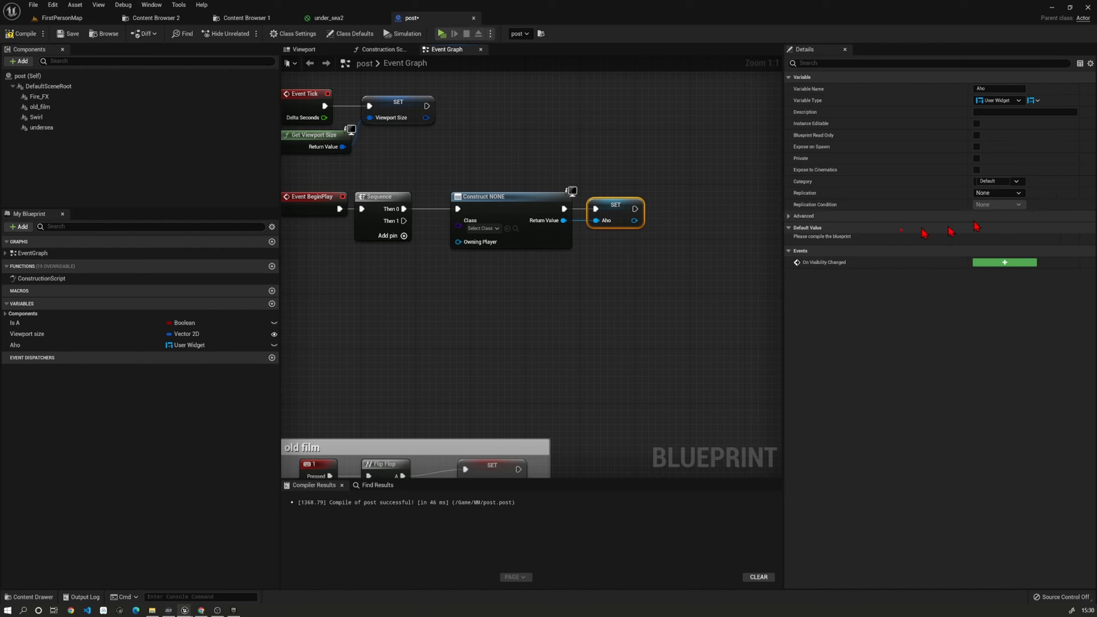
Add an Add to Viewport node from the Aho Set node's output.
right_drag(661, 252, 579, 253)
drag(553, 222, 643, 235)
click(636, 214)
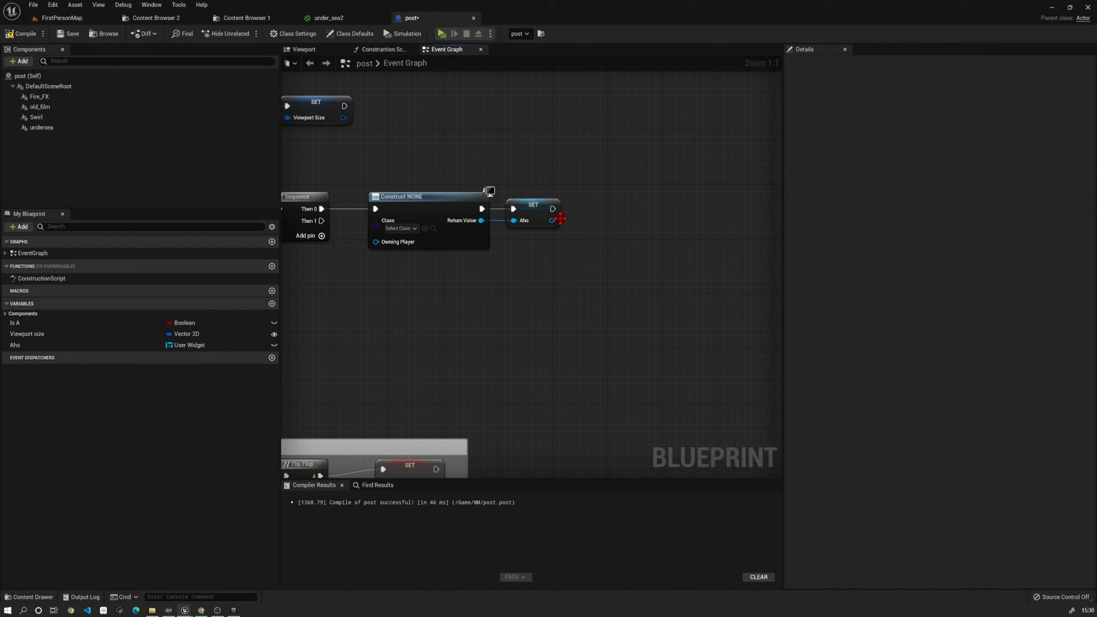
drag(552, 220, 606, 200)
text(add)
click(684, 285)
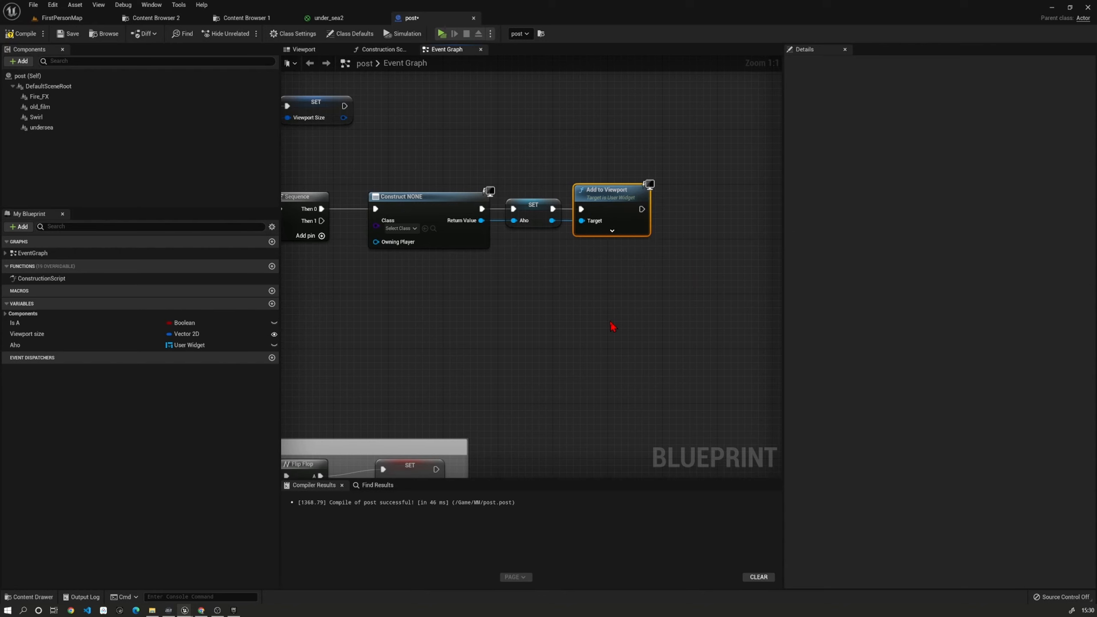
click(614, 303)
Compile the blueprint, disconnect the Create Widget node from the Sequence's Then 0 output, and recompile.
right_drag(551, 308, 631, 258)
scroll(632, 258, down, 1)
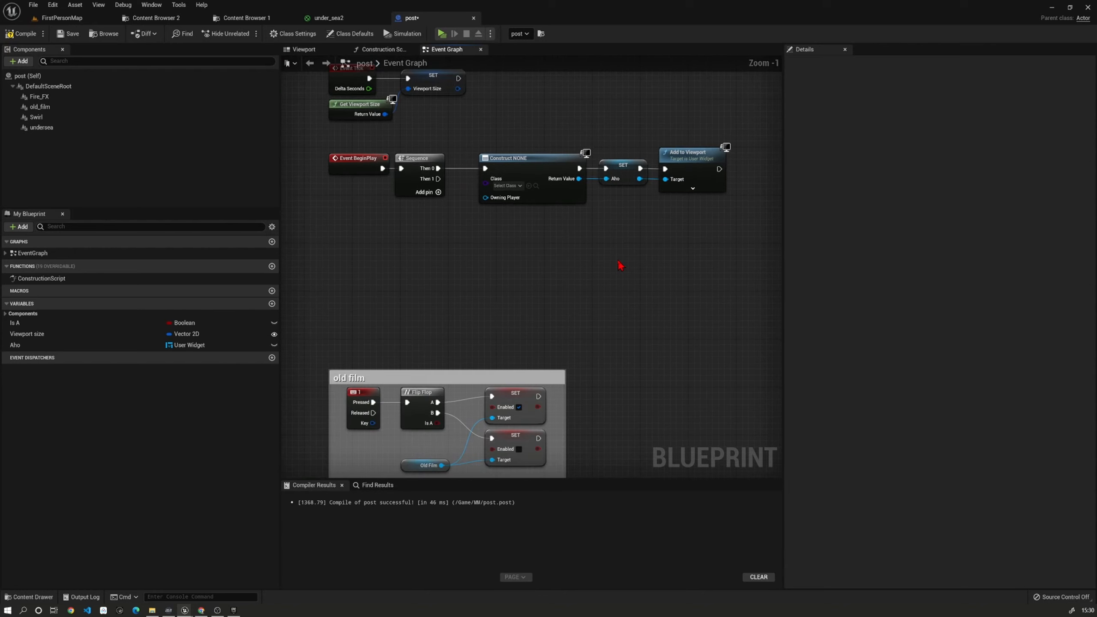
click(19, 34)
alt+click(457, 147)
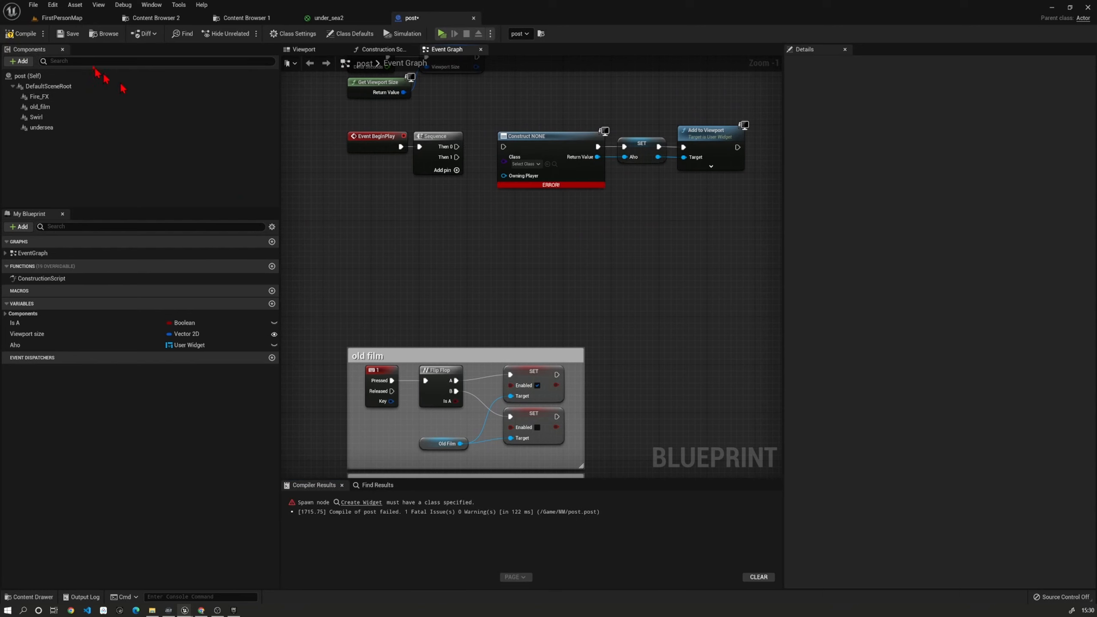
click(19, 33)
Close the under_sea2 asset editor and go to the MM folder in Content Browser 1.
right_drag(541, 238, 558, 262)
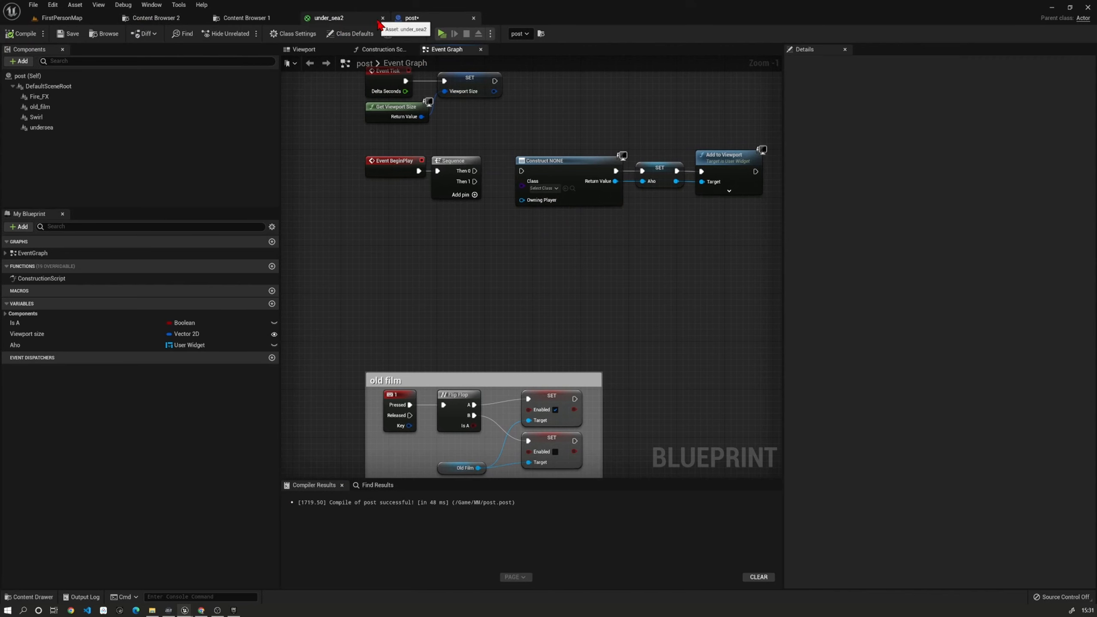
click(383, 18)
click(244, 18)
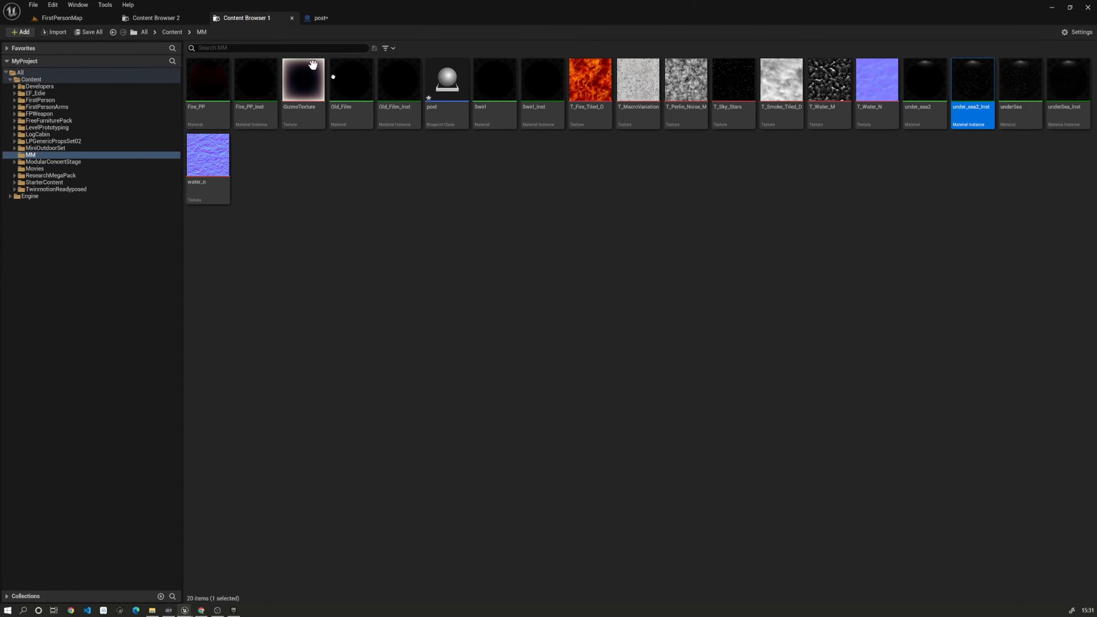
right_click(310, 202)
click(521, 228)
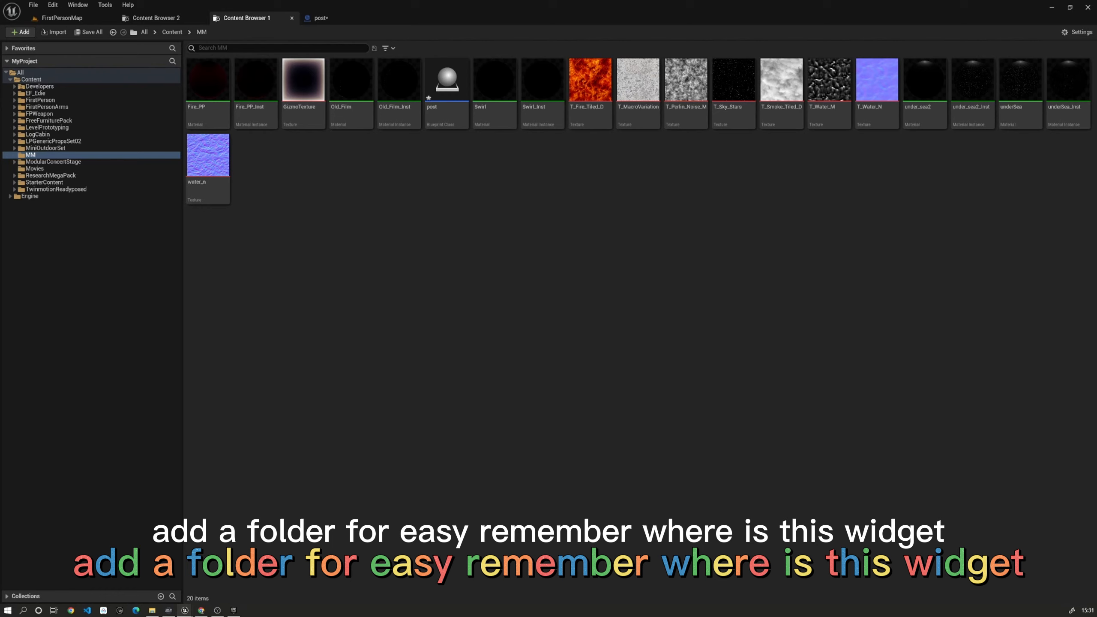
Create a new folder named Widget inside the MM folder.
right_click(368, 217)
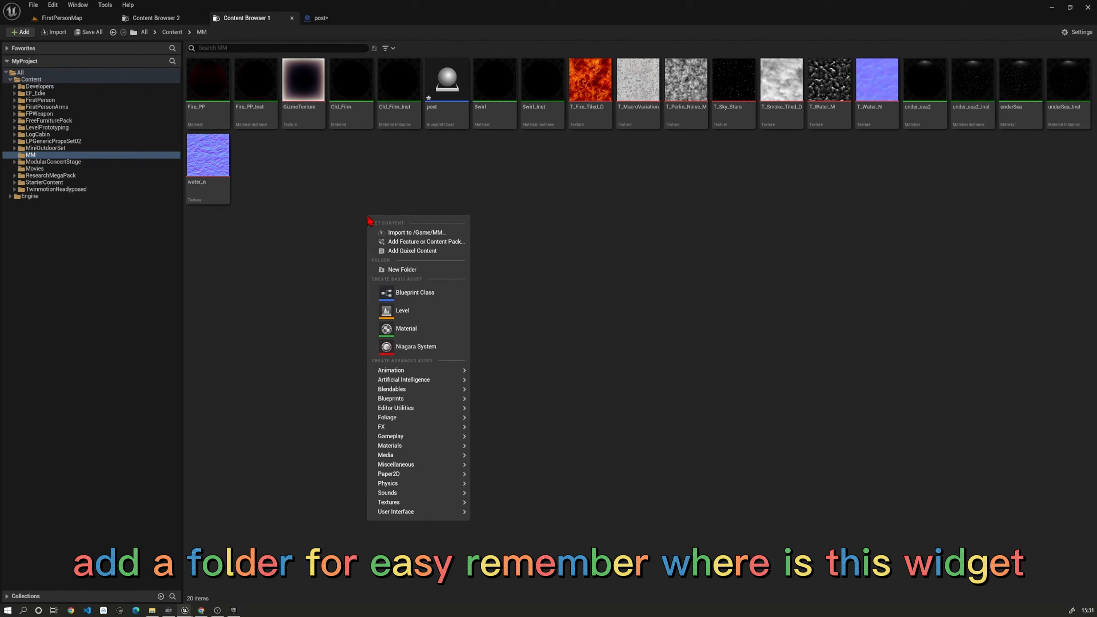
click(413, 270)
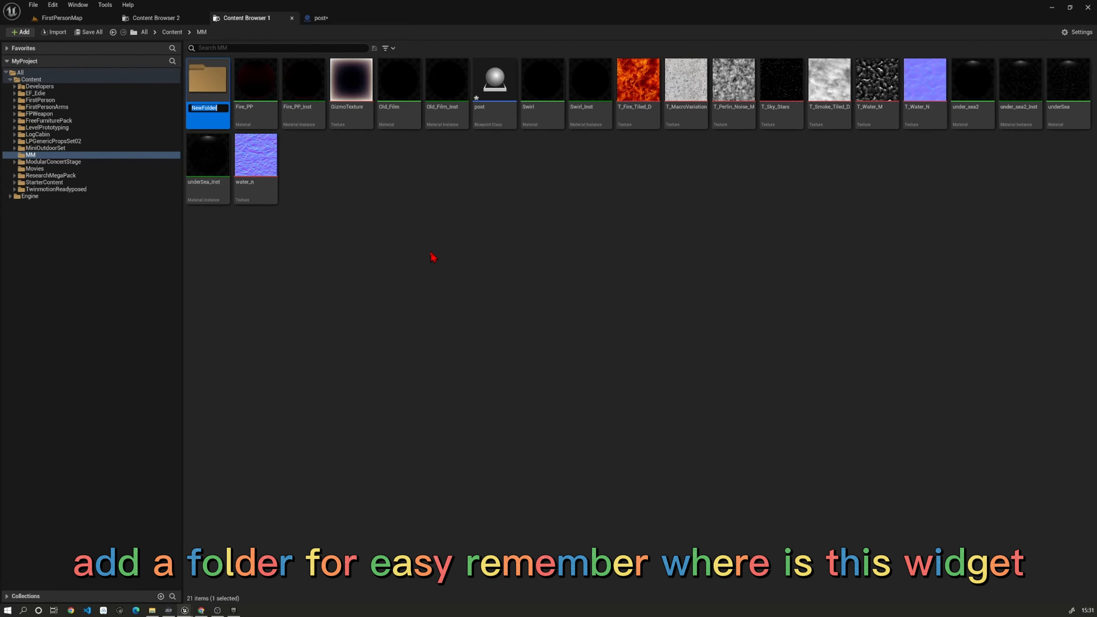
text(Widget)
key(Return)
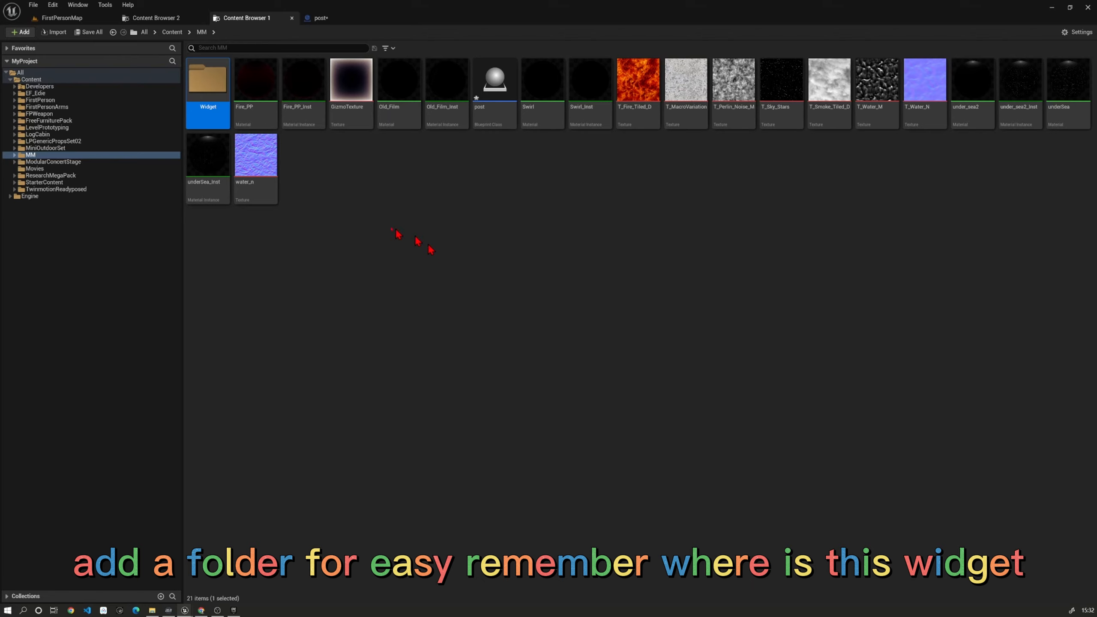
Create a Widget Blueprint with the User Widget parent class inside the Widget folder.
double_click(215, 98)
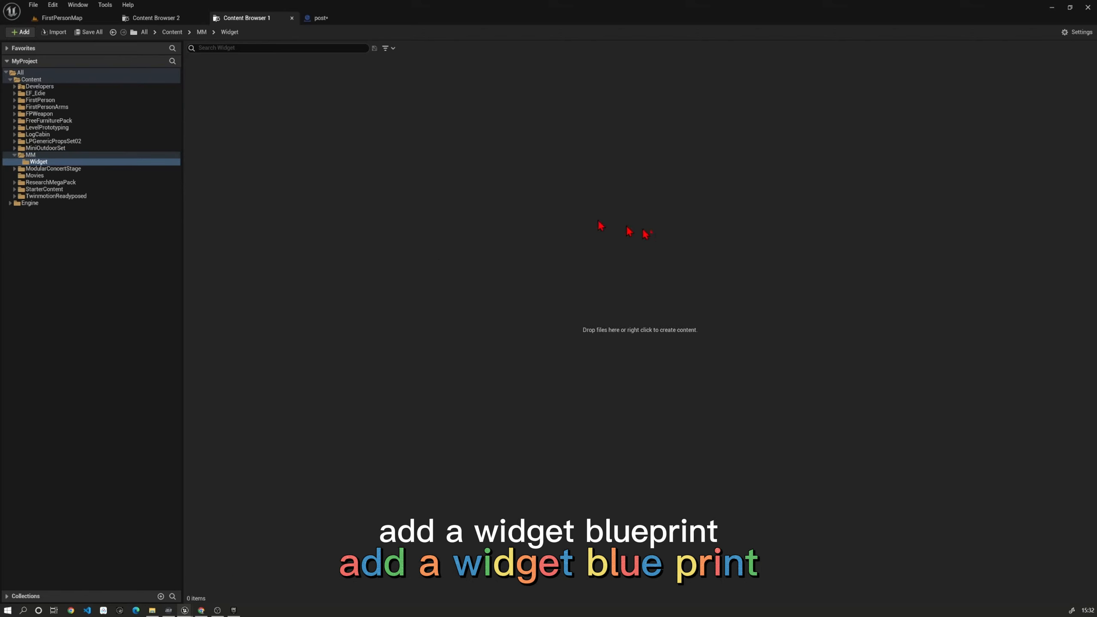
right_click(651, 185)
mouse_move(706, 479)
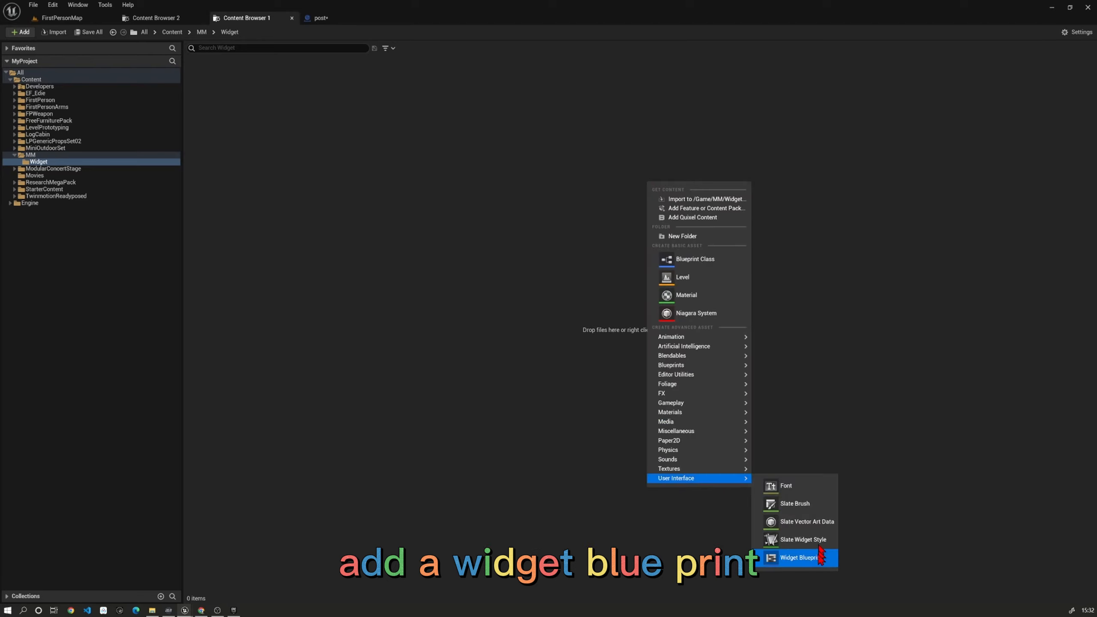
click(803, 557)
click(462, 238)
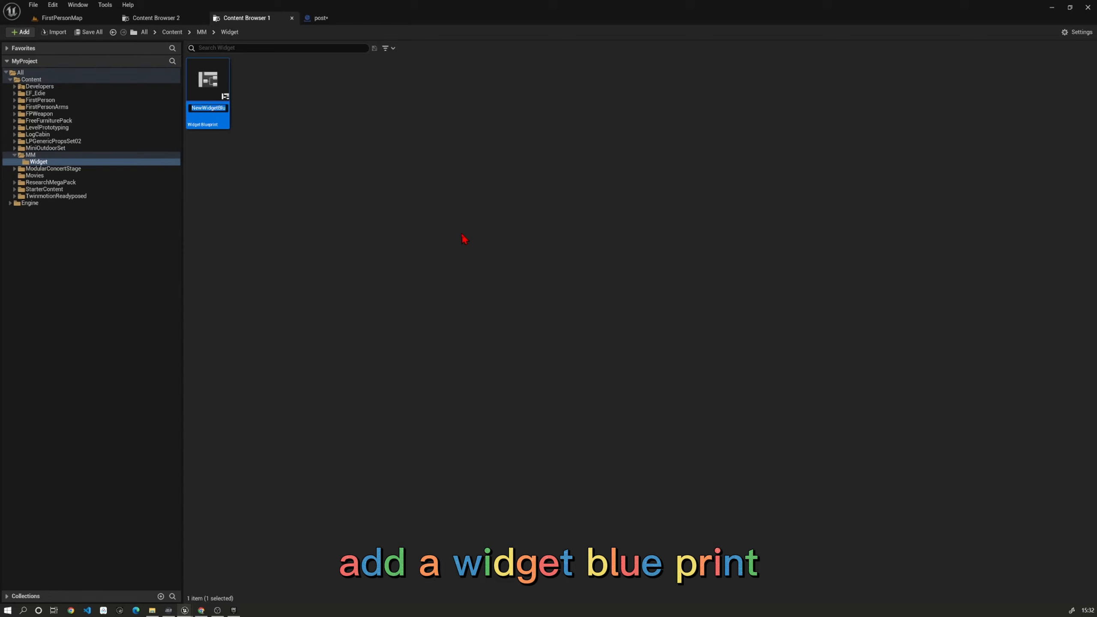
Name the new widget blueprint Aho_WG and open it for editing.
text(Aho)
text(+W)
key(BackSpace)
key(BackSpace)
key(BackSpace)
text(_WG)
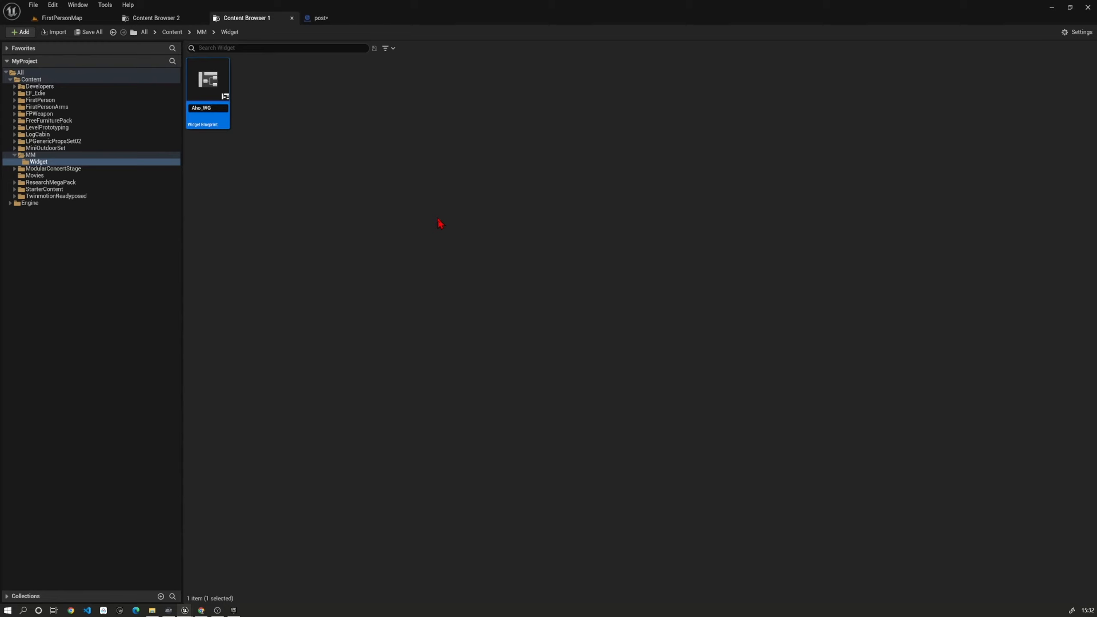
key(Return)
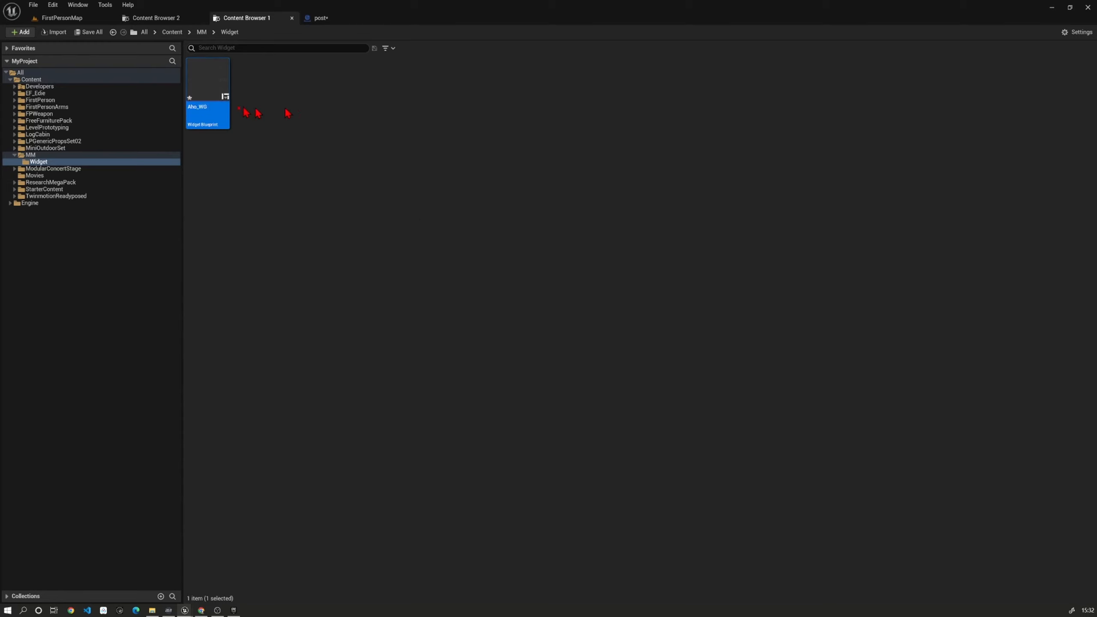
double_click(206, 84)
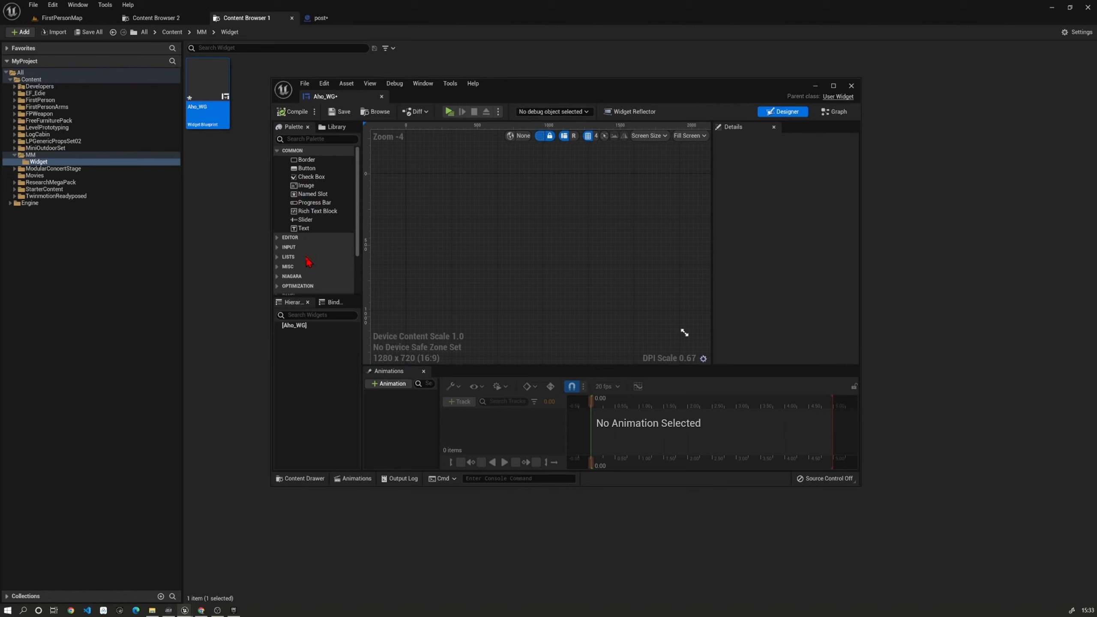
Add a Scale Box as the root widget of Aho_WG.
scroll(315, 232, down, 3)
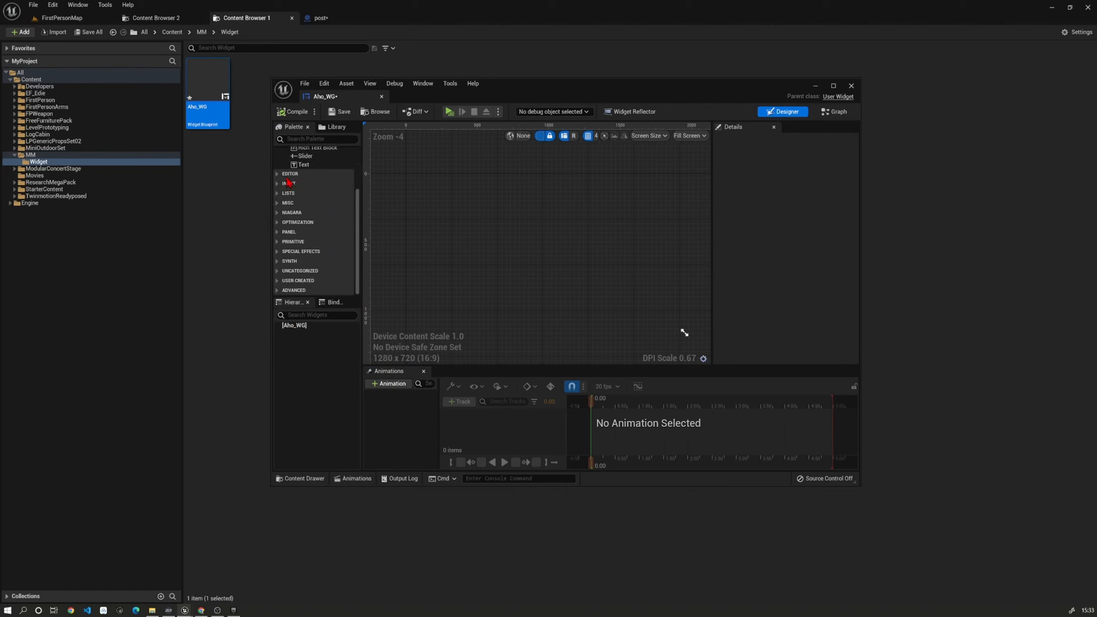
click(308, 137)
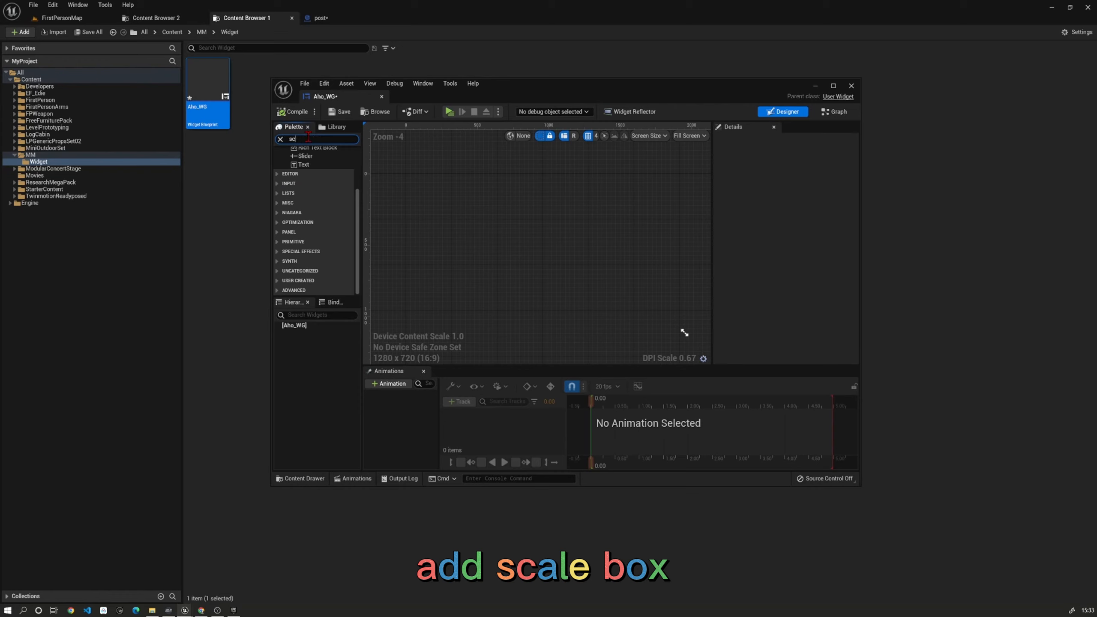
text(sc)
click(322, 163)
drag(323, 165, 495, 236)
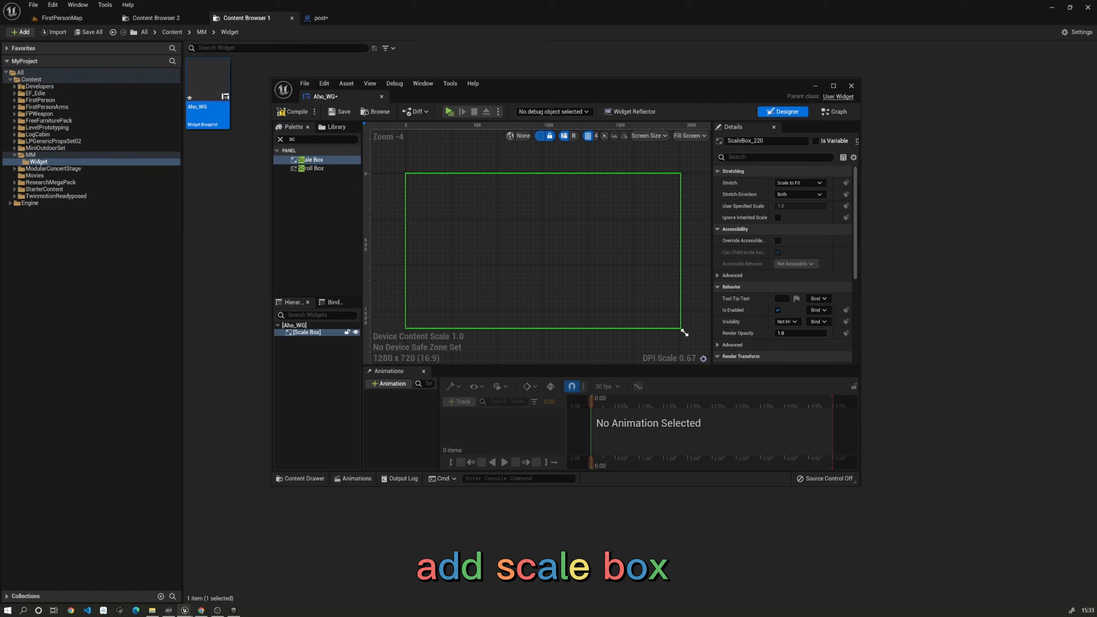
click(690, 136)
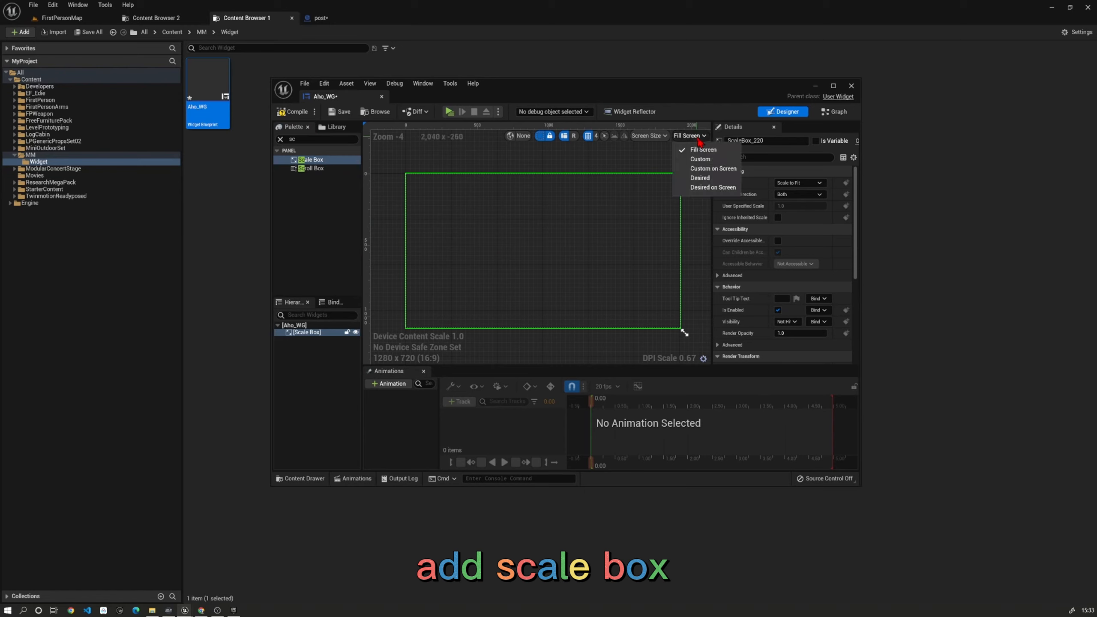
click(700, 192)
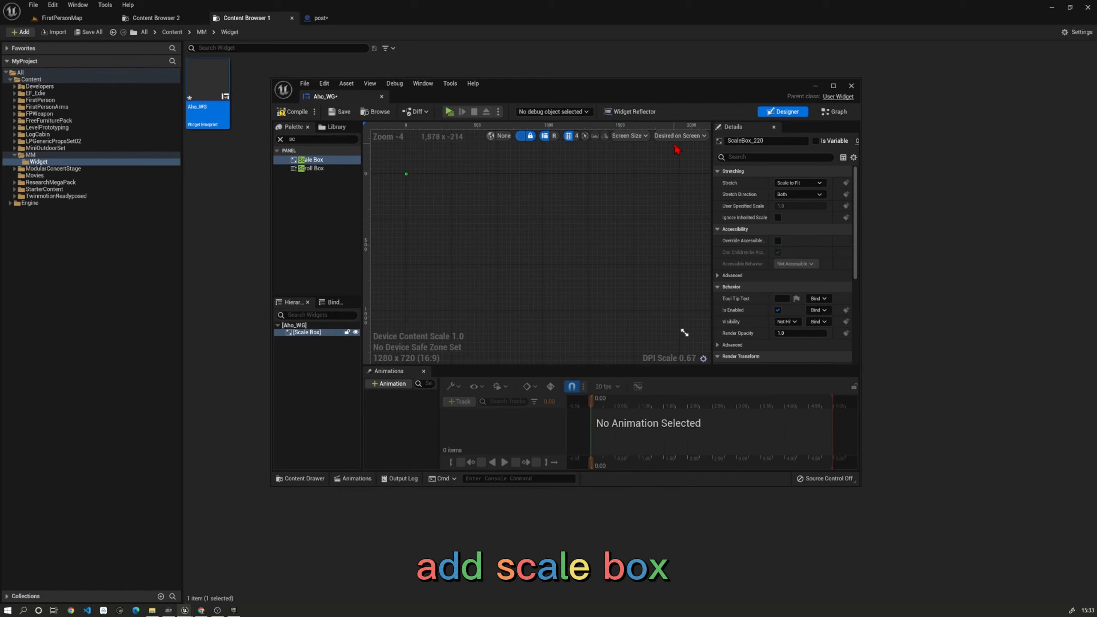
click(313, 327)
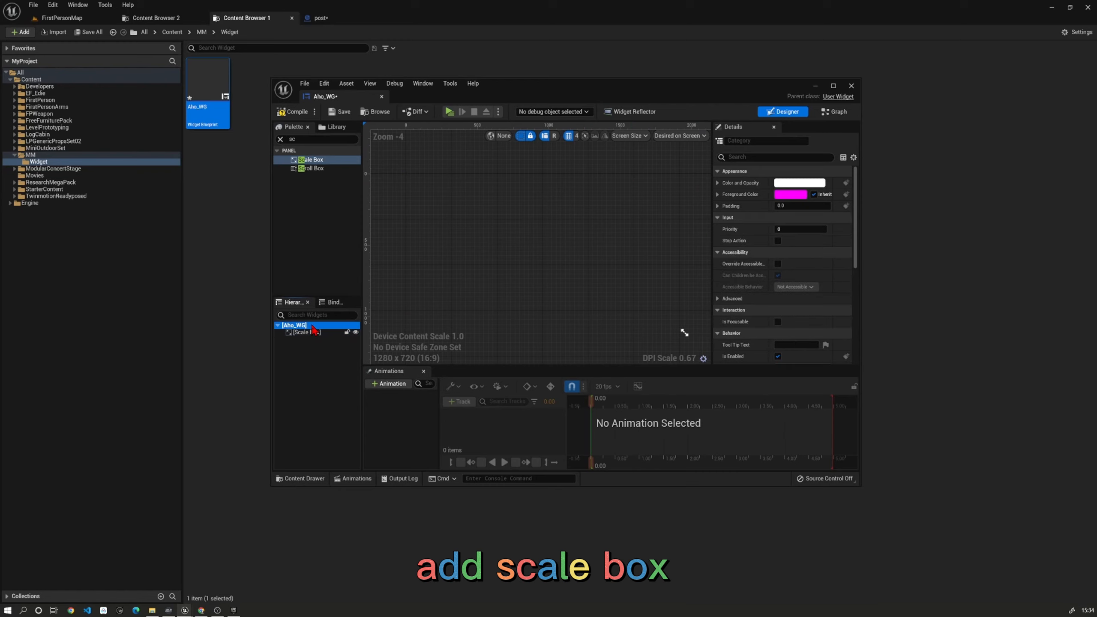
click(314, 331)
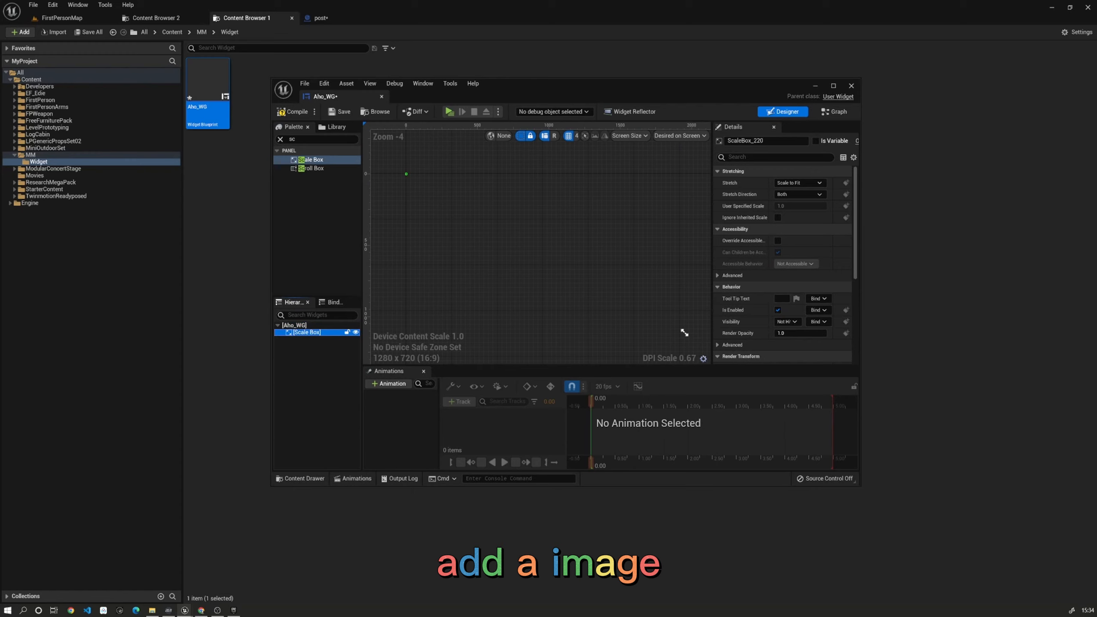
click(681, 135)
click(678, 150)
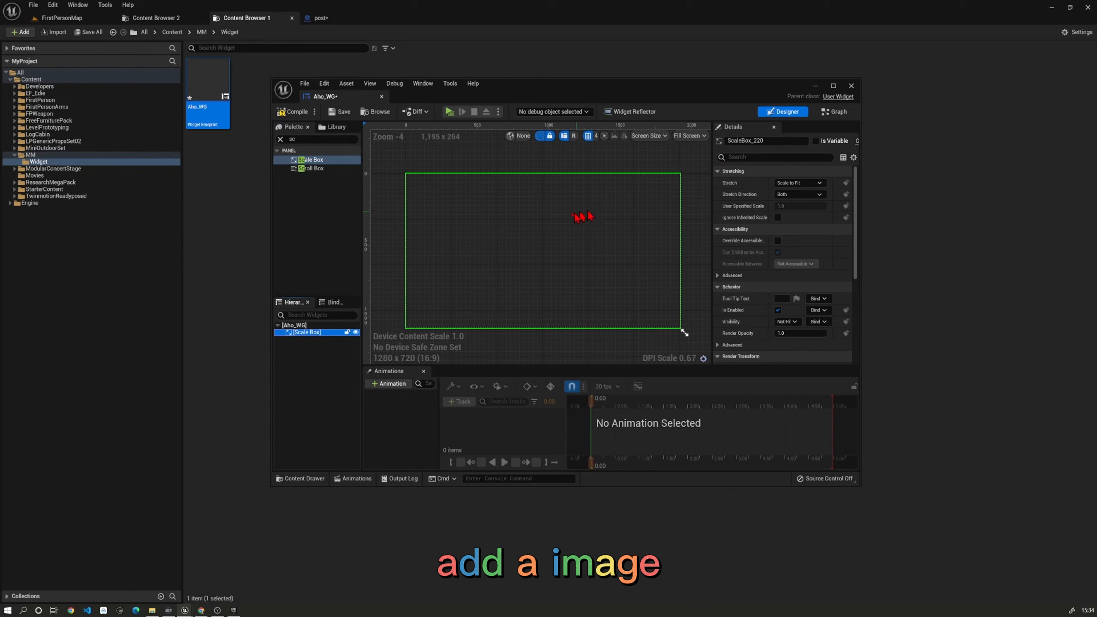
Add an Image inside the Scale Box and set the designer preview size mode to Desired on Screen.
click(306, 137)
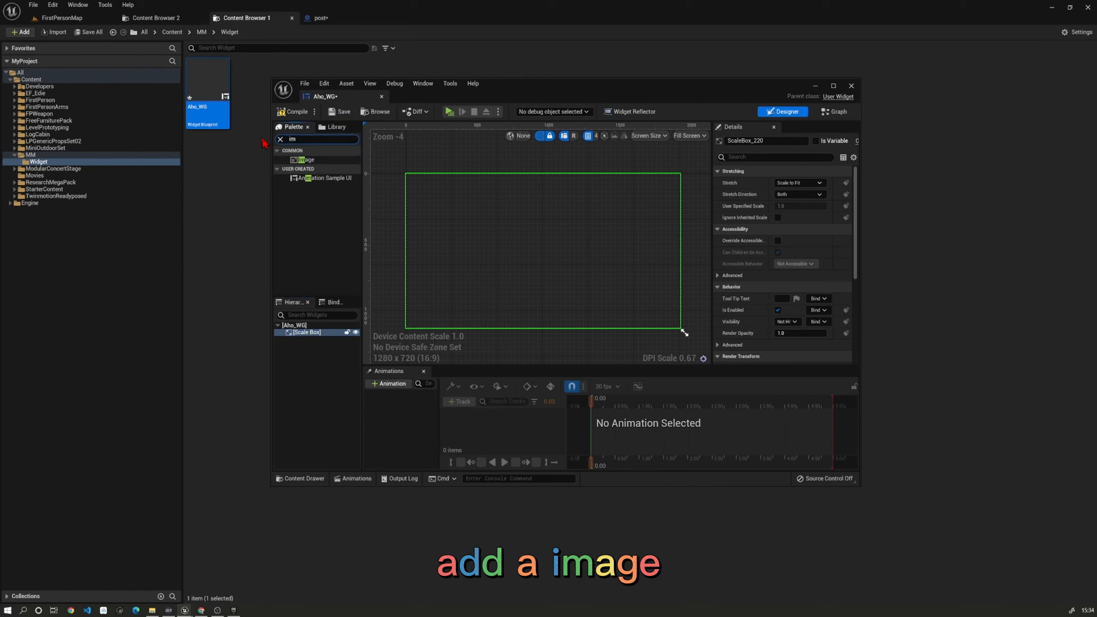
drag(308, 159, 527, 262)
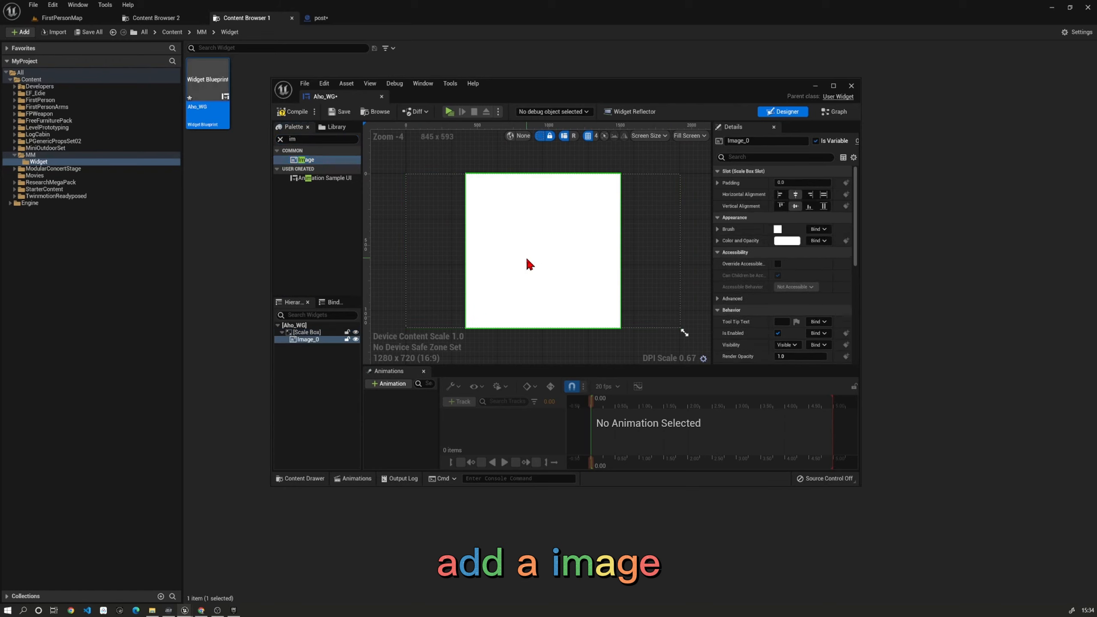
click(692, 143)
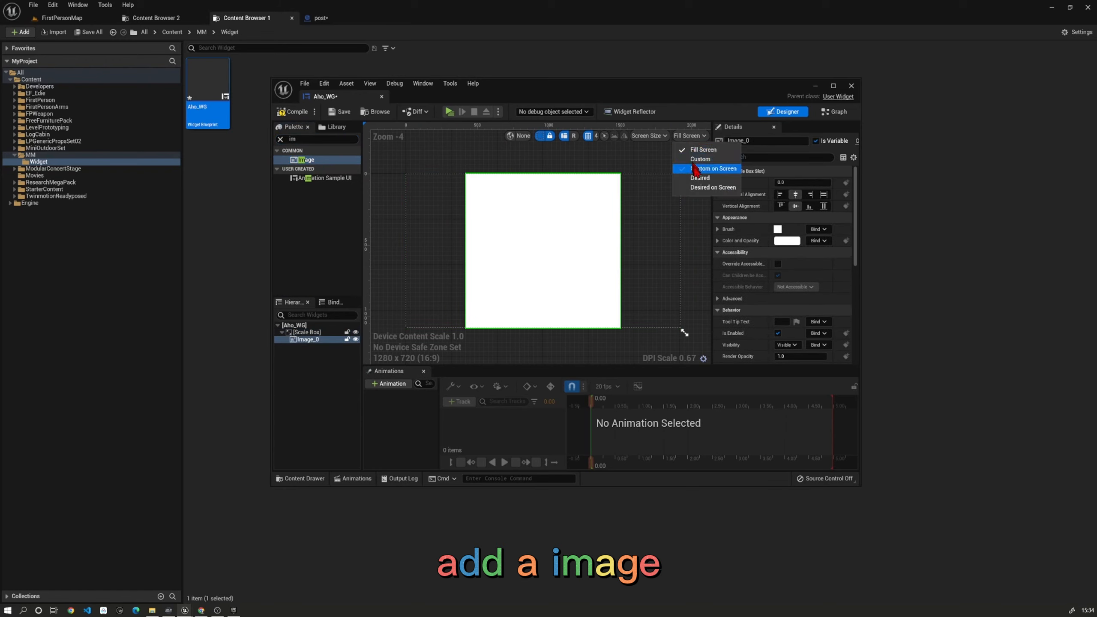
click(692, 192)
scroll(548, 248, up, 11)
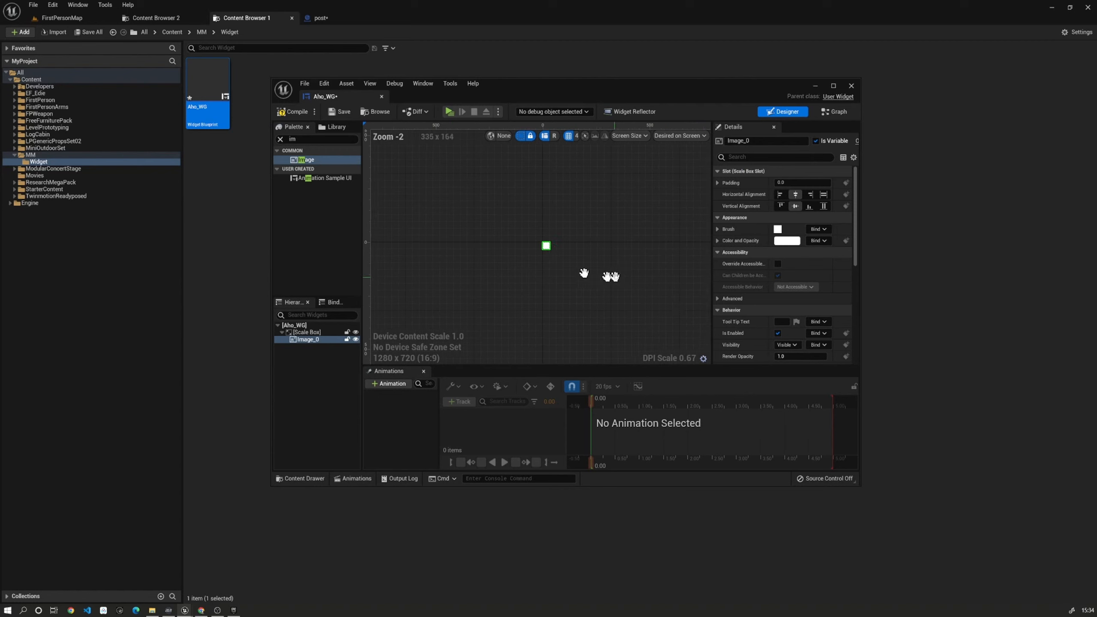
scroll(549, 253, up, 4)
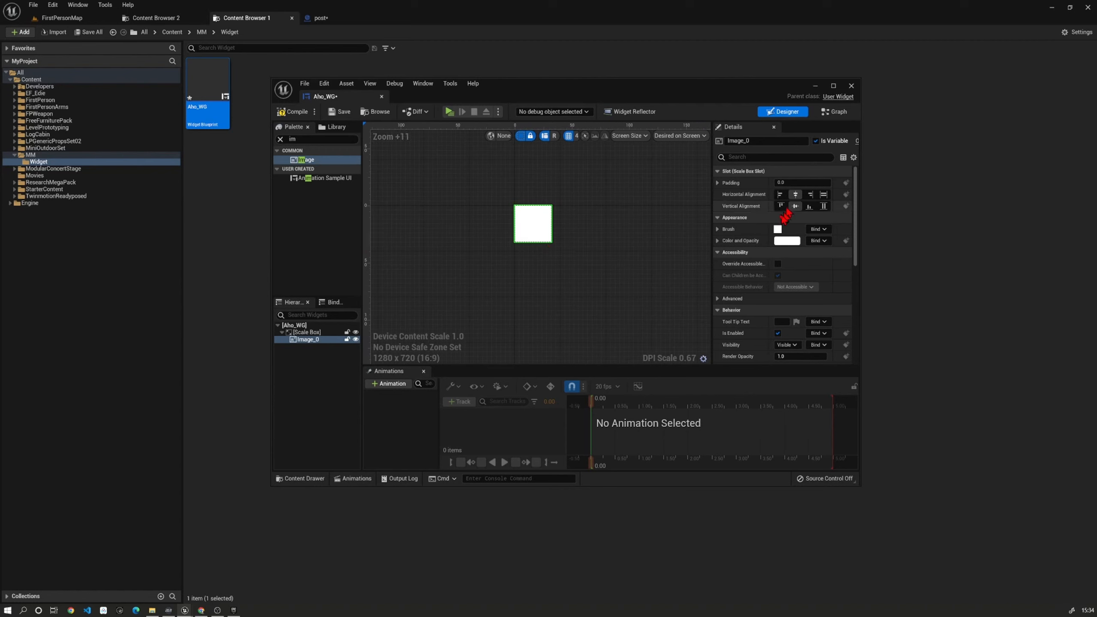
right_drag(629, 263, 586, 287)
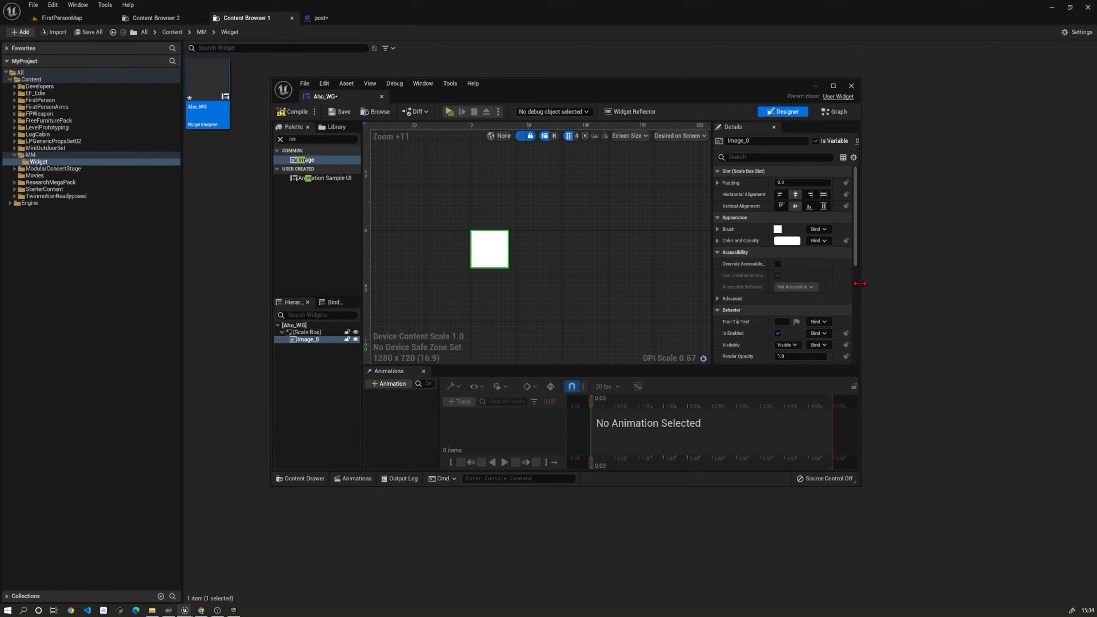
Set the image's brush size to 320 by 320 and compile the widget blueprint.
drag(861, 288, 1054, 289)
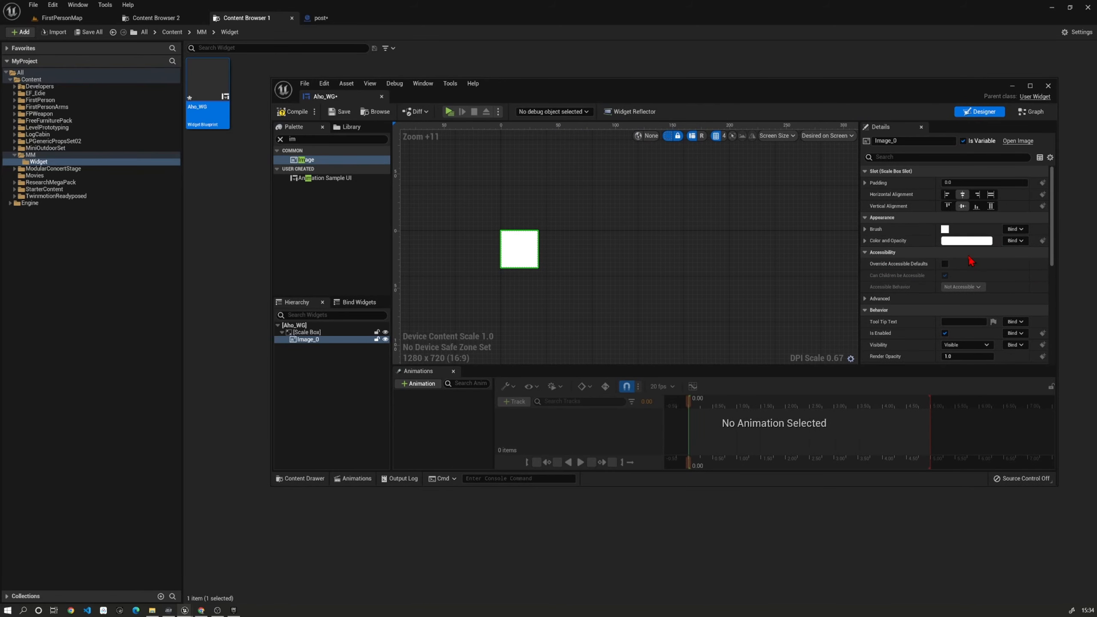
click(865, 229)
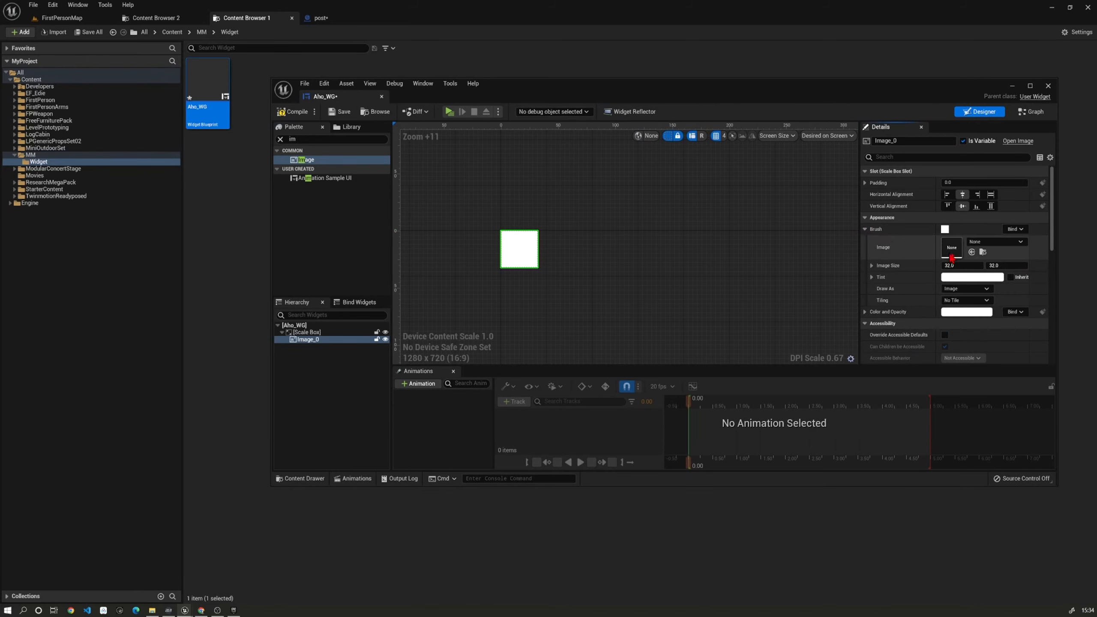
click(964, 267)
key(Tab)
key(Return)
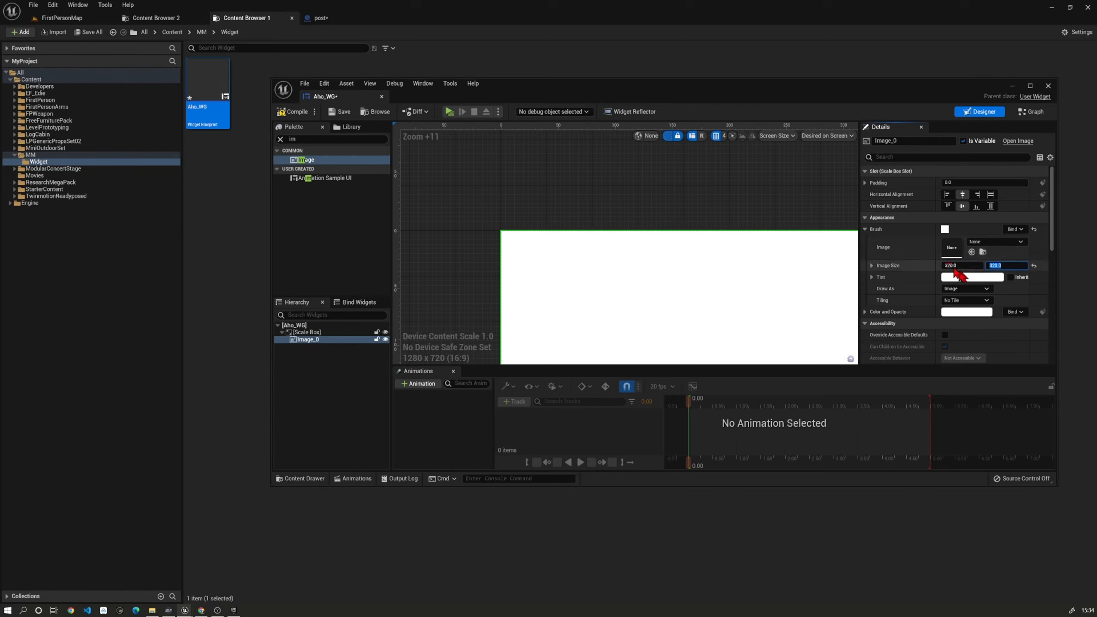
scroll(680, 246, down, 9)
mouse_move(739, 280)
right_down()
mouse_move(713, 264)
mouse_move(739, 267)
right_up()
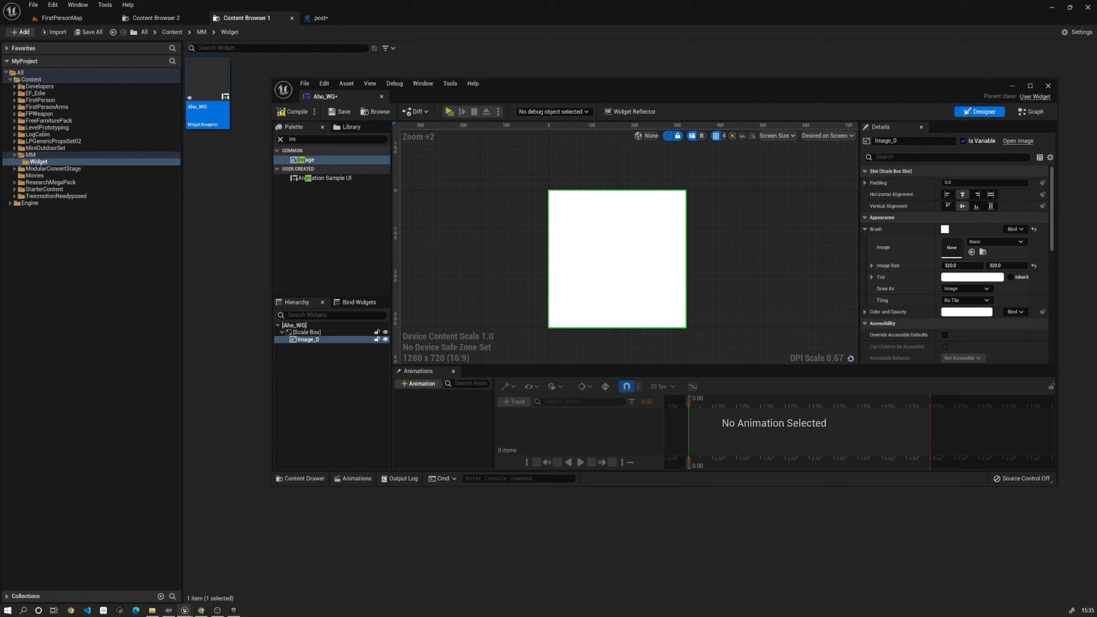
click(291, 111)
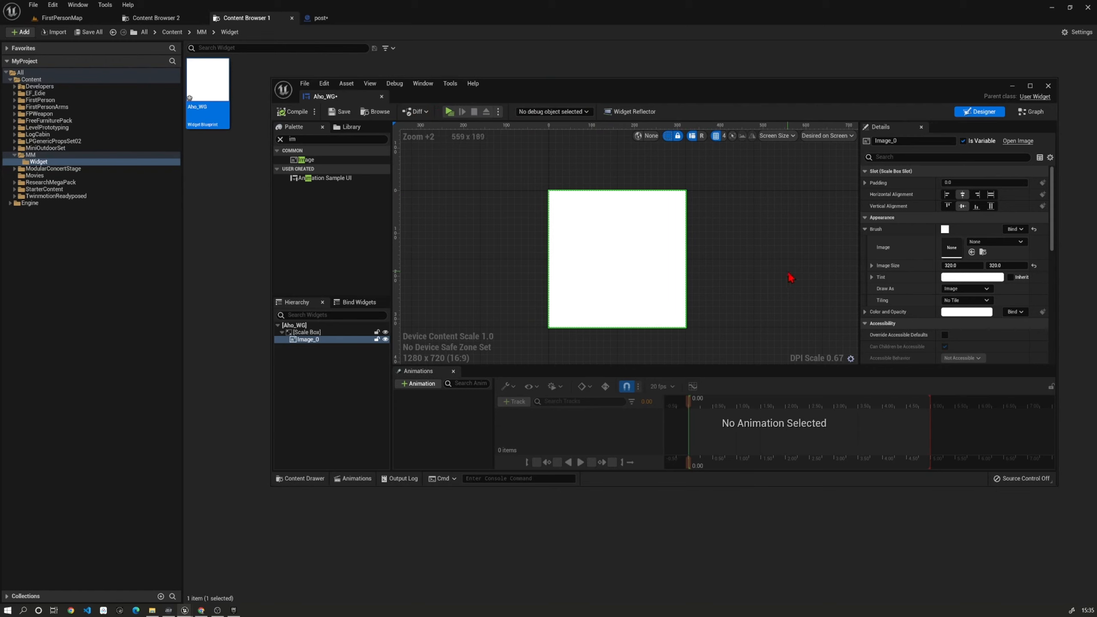
right_drag(790, 278, 771, 254)
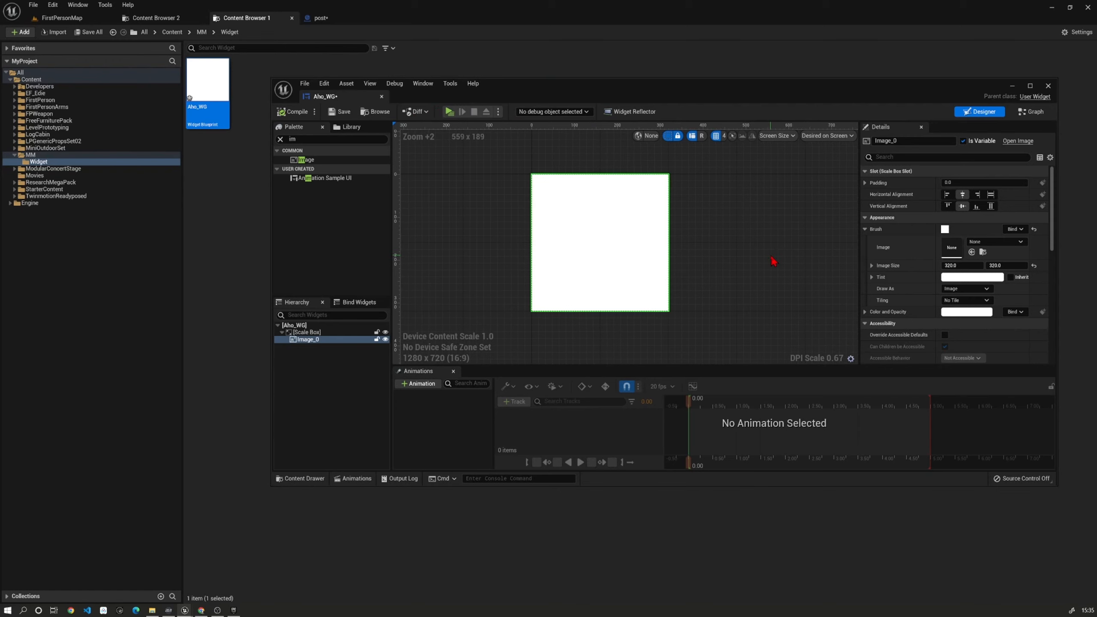
Create a new widget animation named R2LX and select it for editing.
click(414, 383)
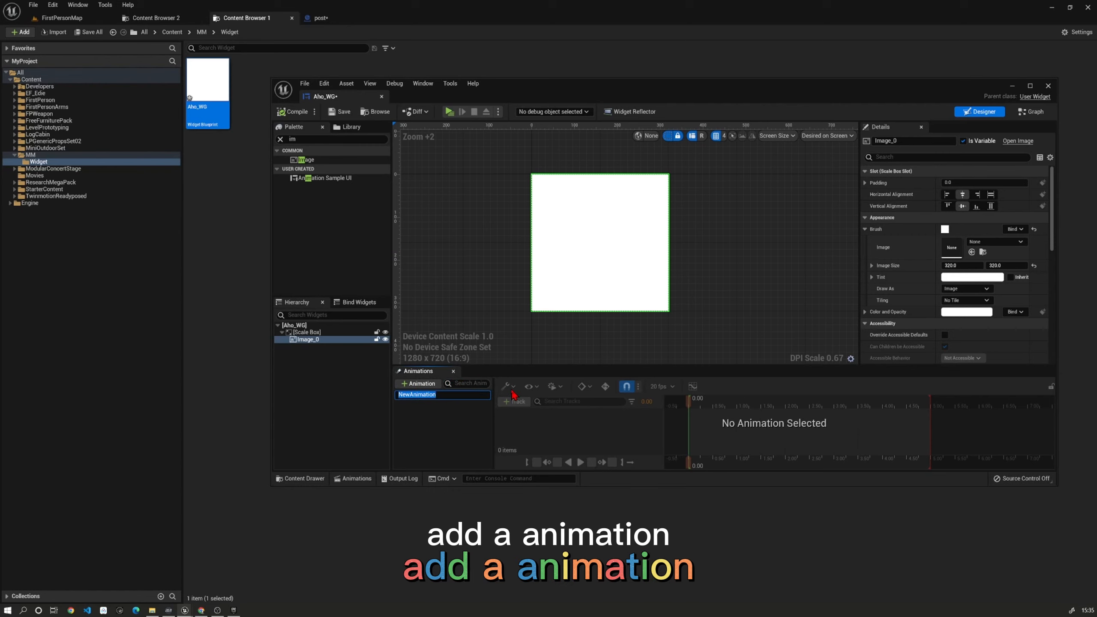
text(Left)
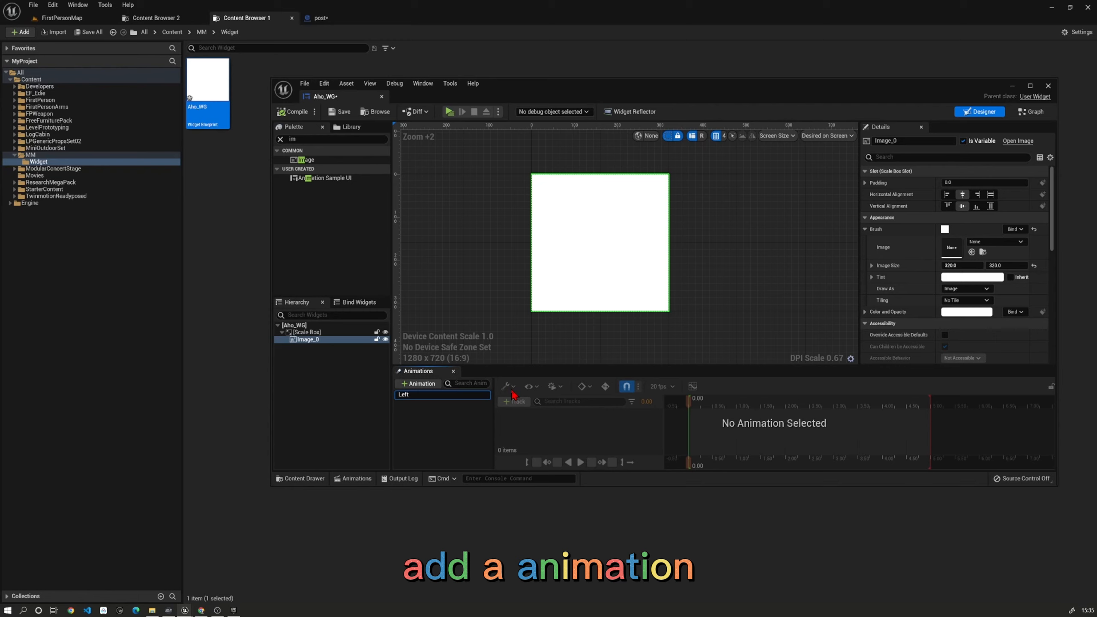
key(BackSpace)
key(BackSpace)
text(Ri)
key(Return)
click(427, 395)
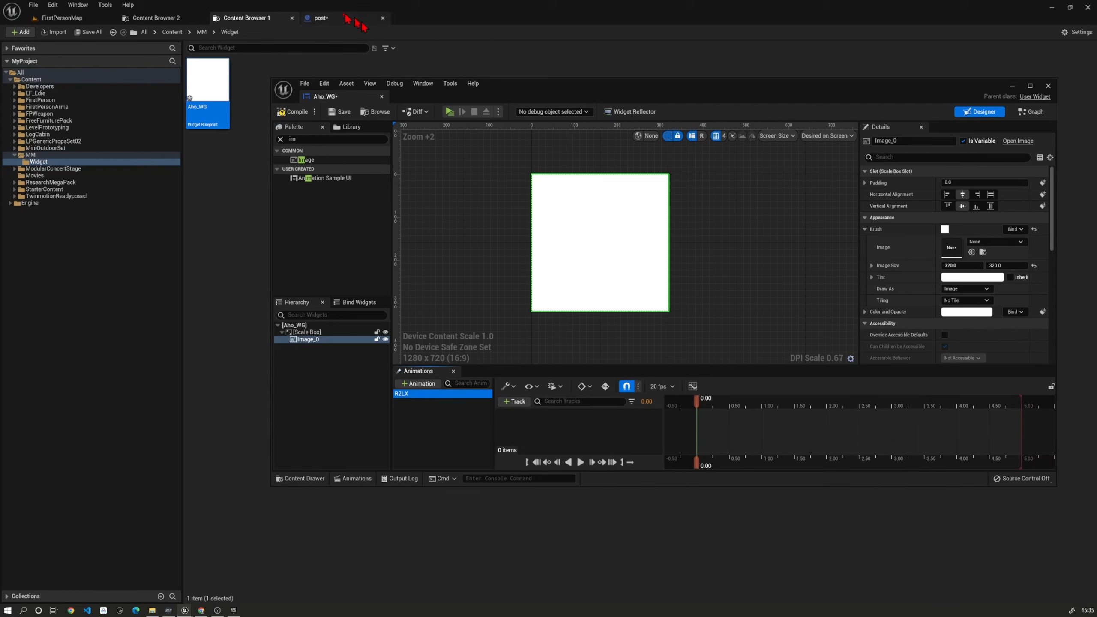
Add the aho sound wave from the Content/Movies folder to the R2LX animation as an audio track.
click(173, 17)
drag(551, 91, 544, 187)
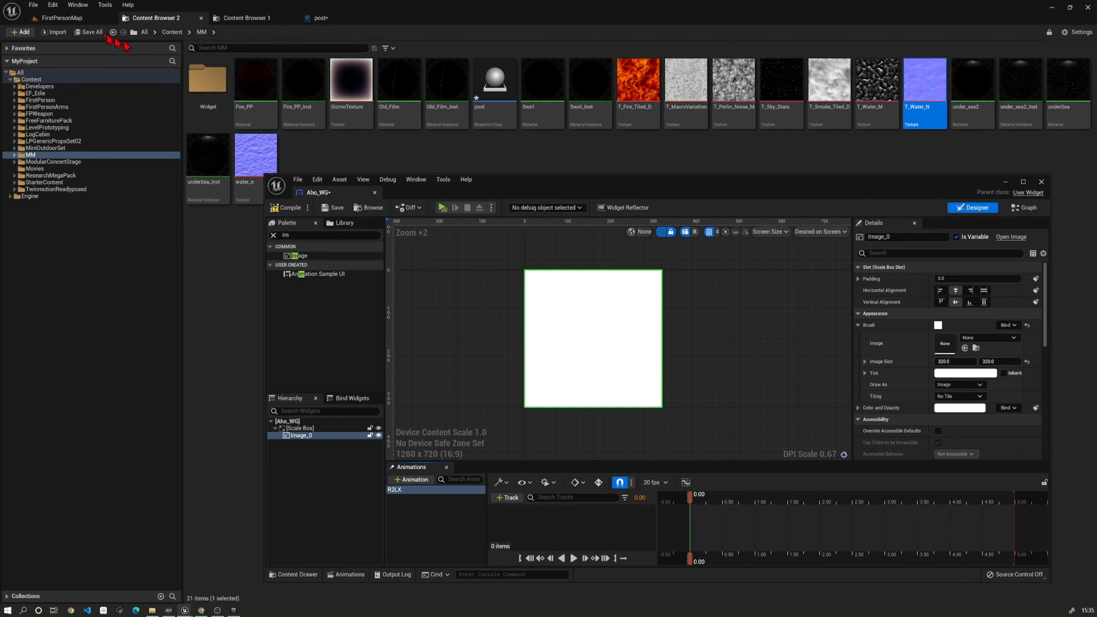
click(66, 20)
click(245, 17)
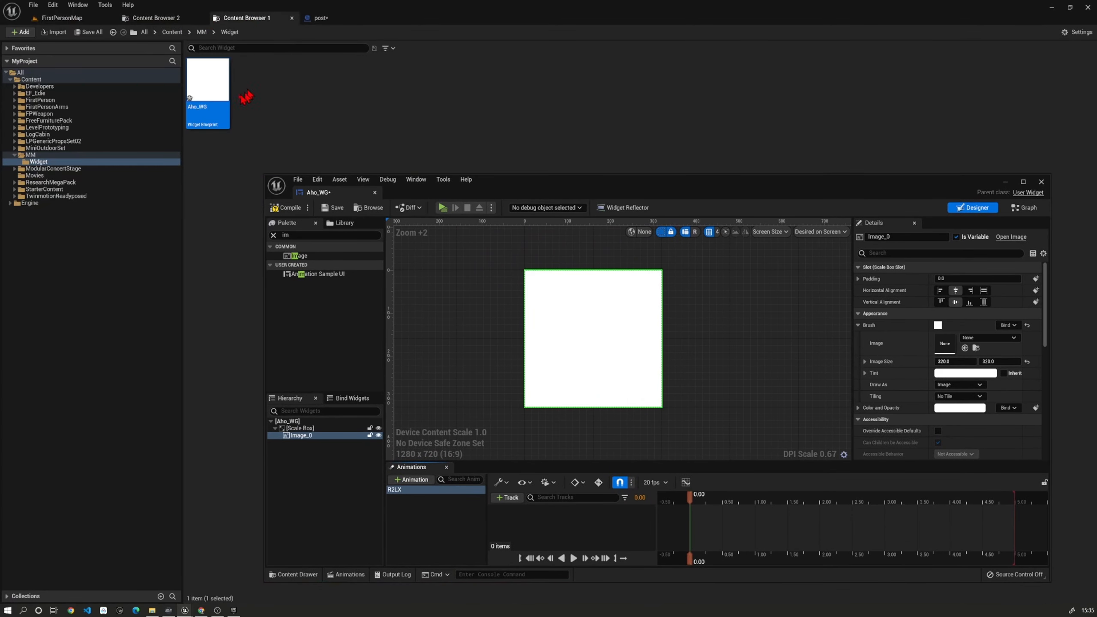
click(30, 80)
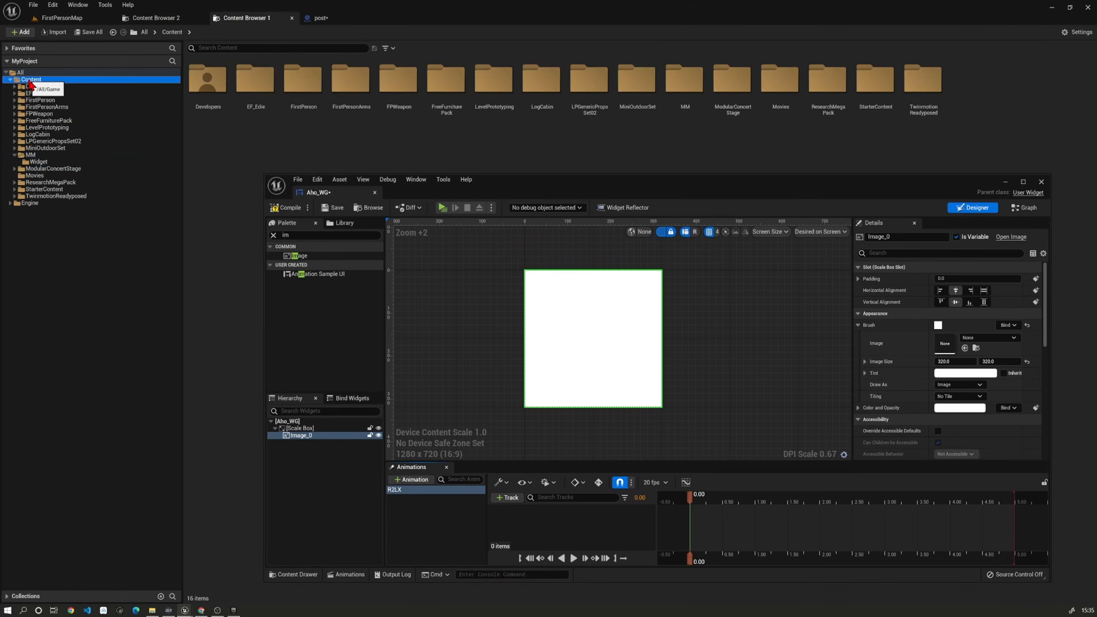
double_click(773, 90)
click(209, 98)
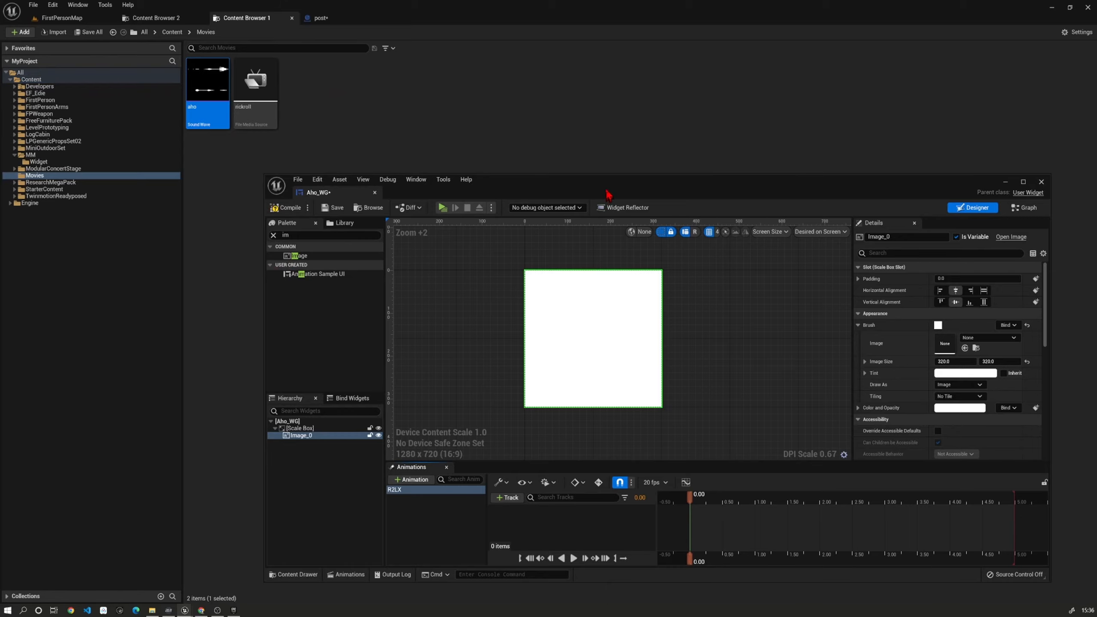
drag(610, 195, 616, 76)
drag(208, 108, 780, 400)
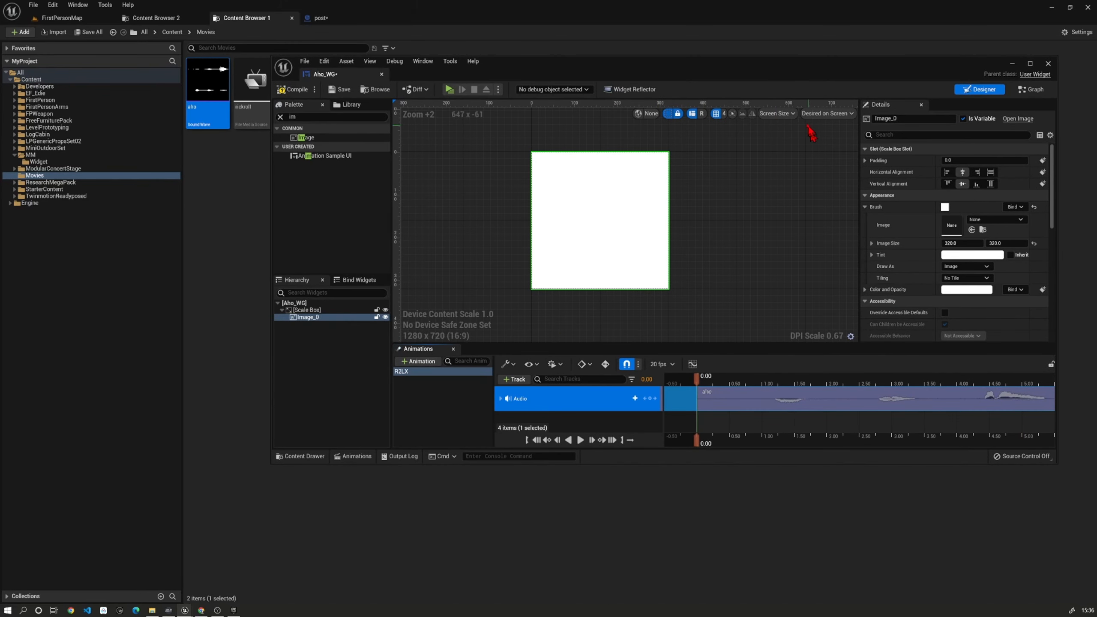
Enlarge the widget editor window and shift the aho audio section to start before zero on the timeline, at about -0.65 s.
drag(802, 76, 672, 71)
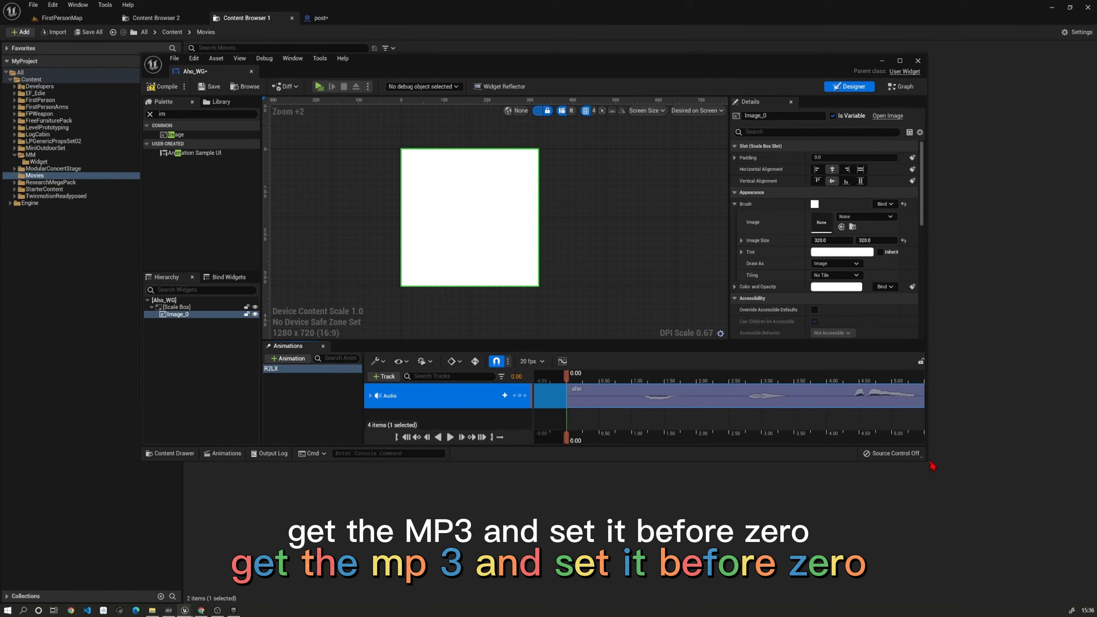
drag(931, 463, 1041, 579)
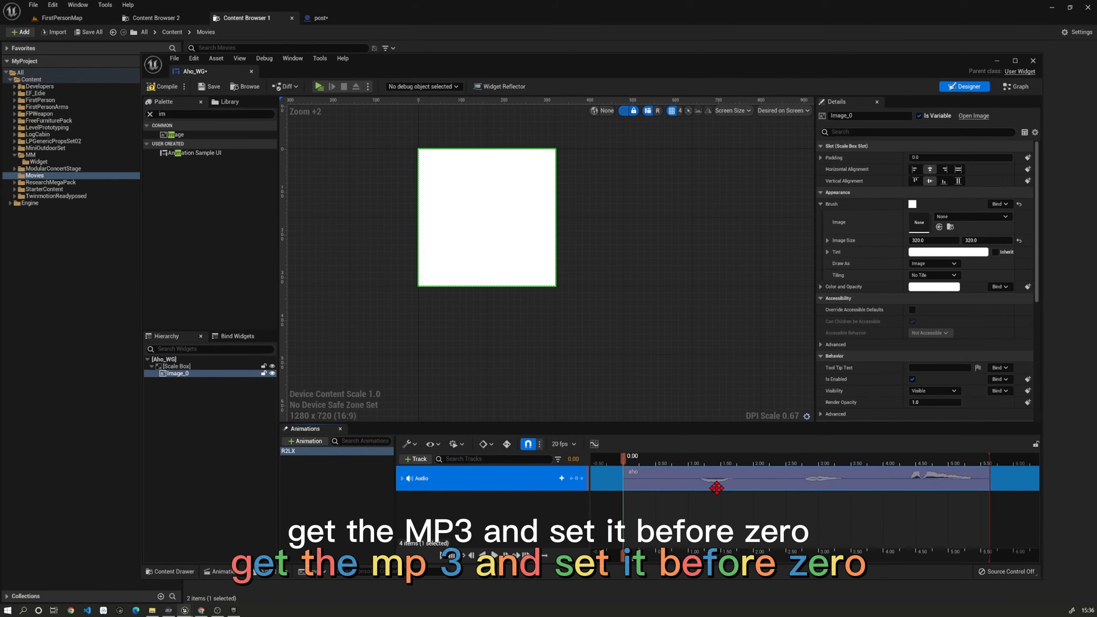
drag(712, 482, 675, 516)
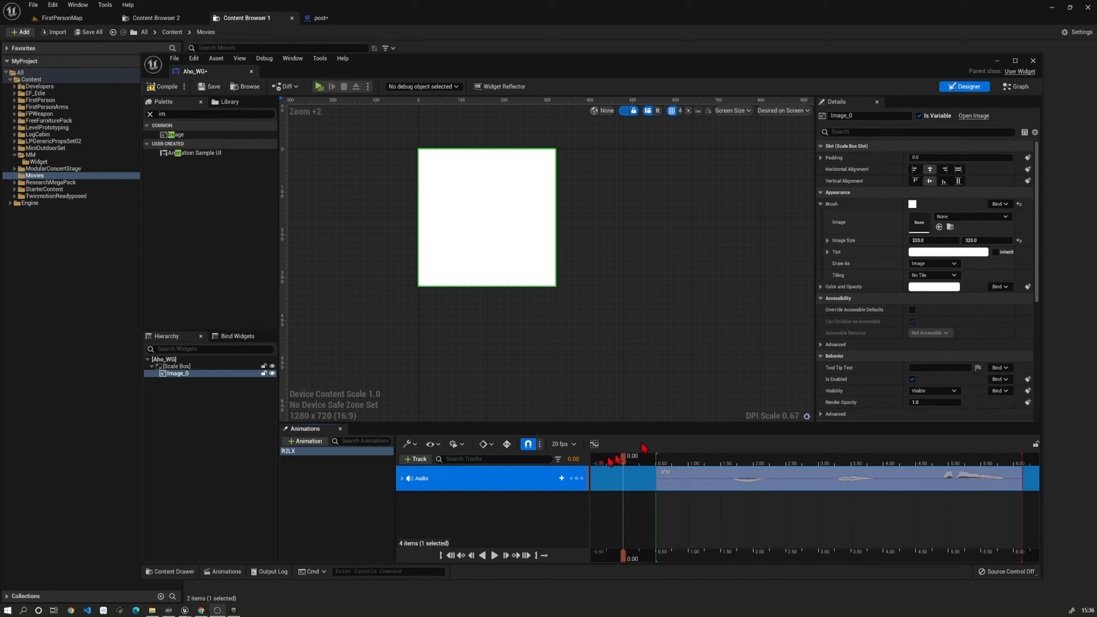
click(494, 556)
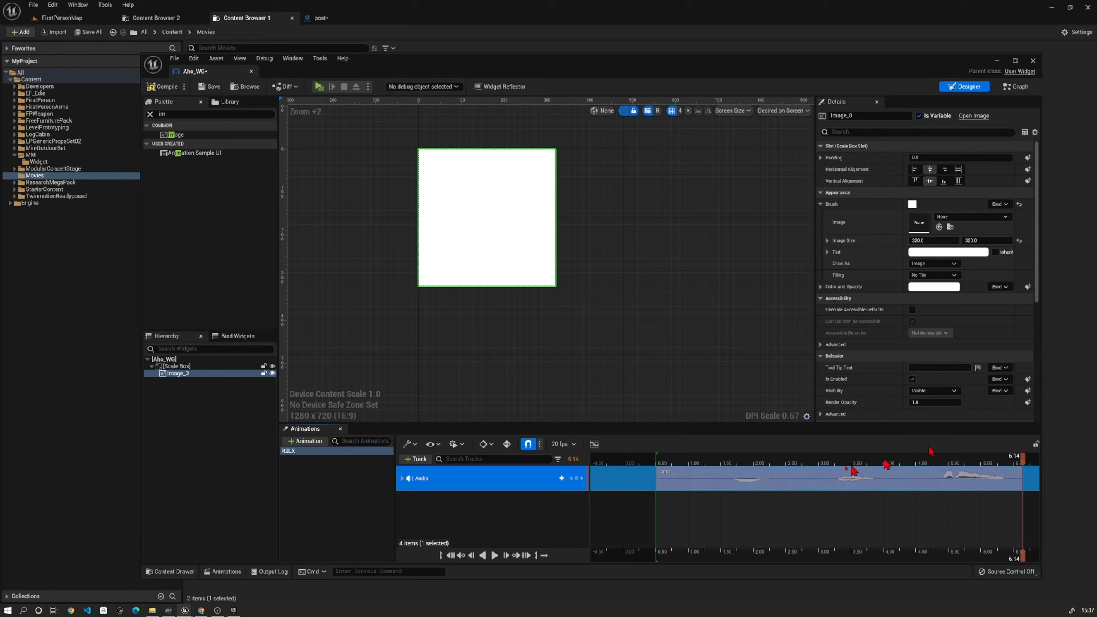
drag(787, 481, 721, 483)
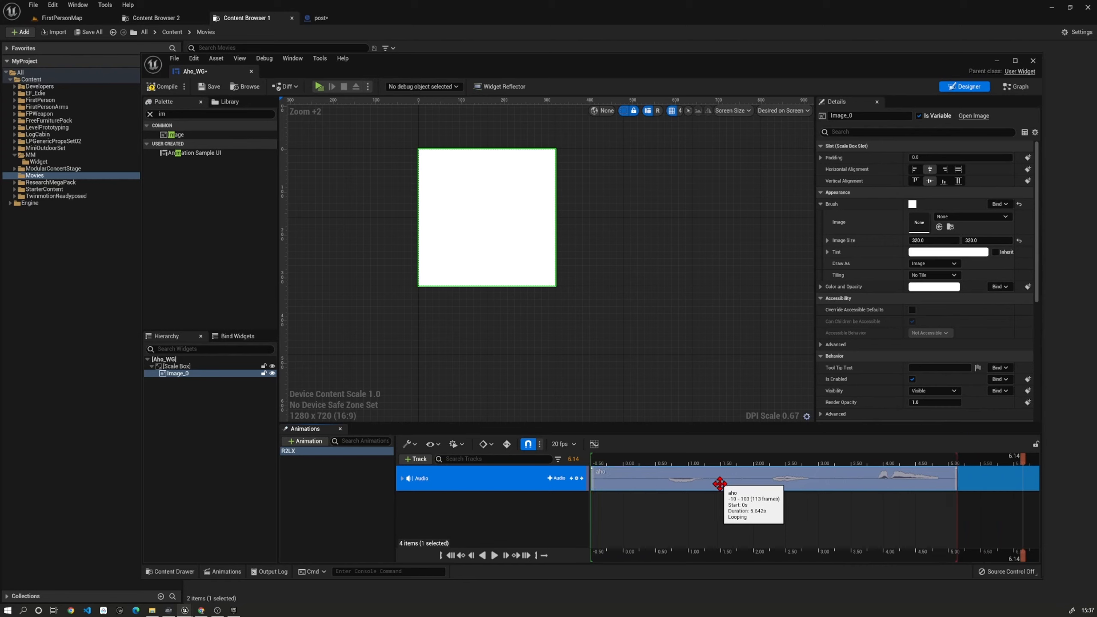
click(669, 463)
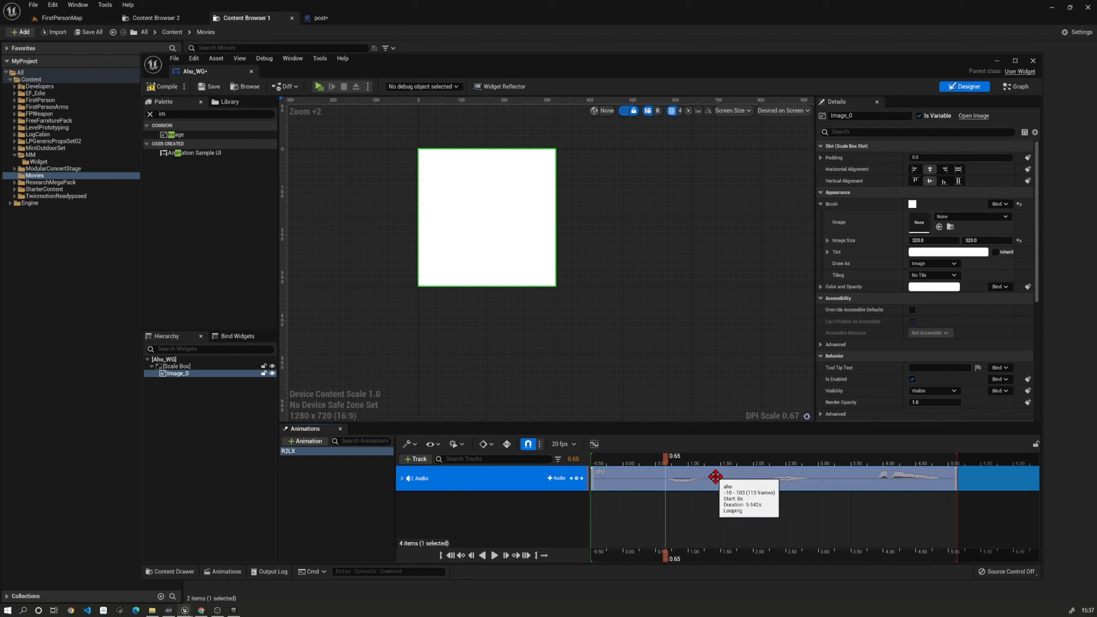
drag(737, 486, 726, 486)
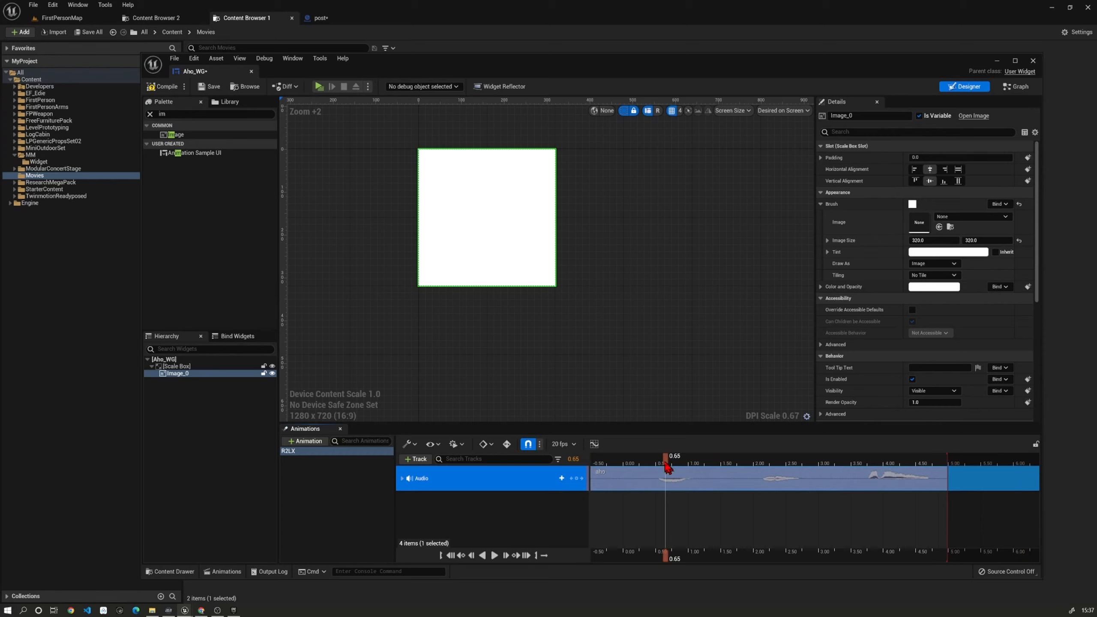
Play the R2LX animation from its start to check the timing of the aho sound.
drag(667, 466, 626, 467)
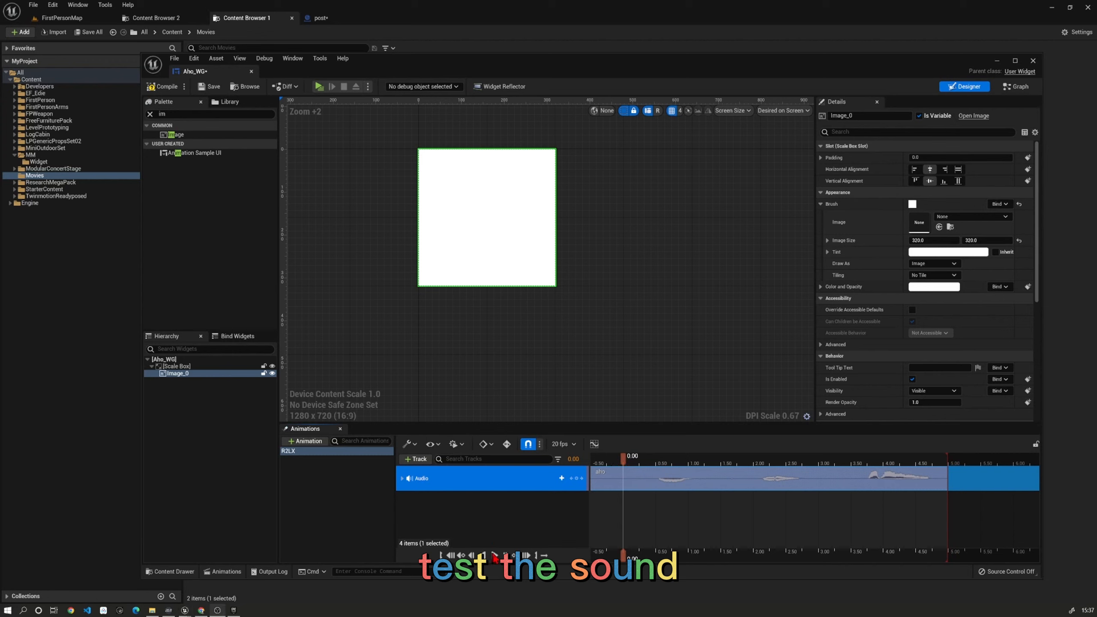
click(495, 556)
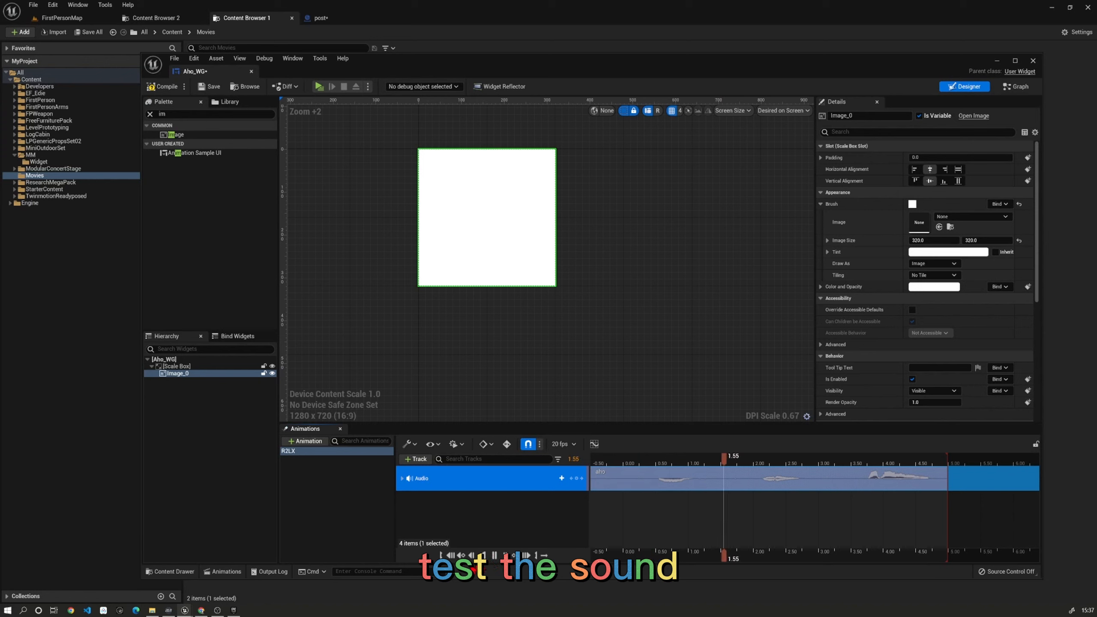
click(451, 556)
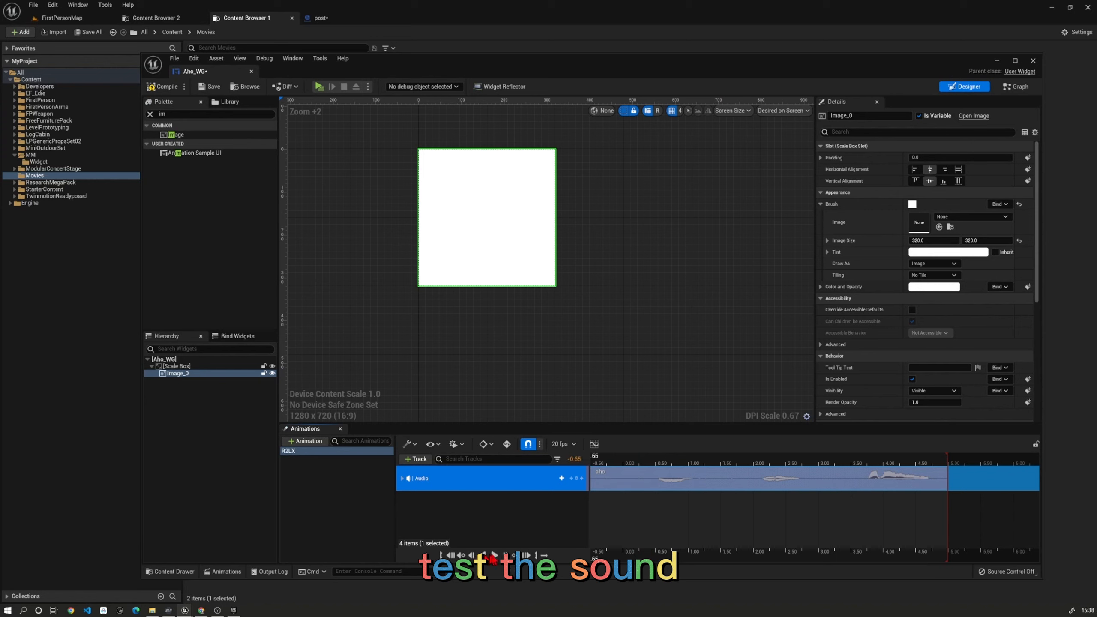
click(495, 556)
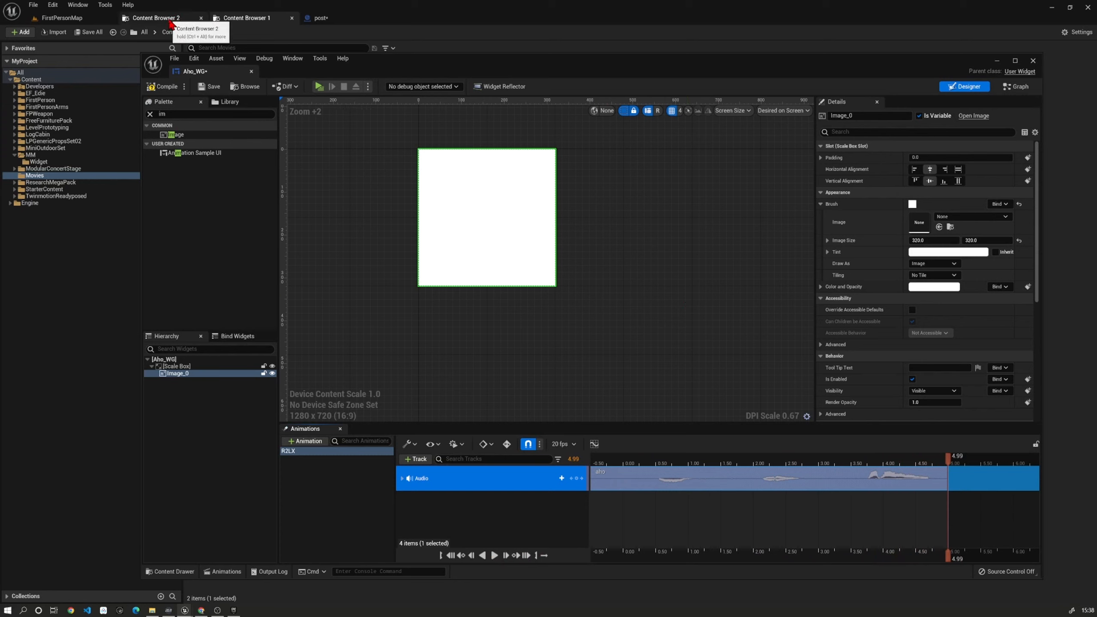
Create a new folder named photo inside the Content/MM folder.
drag(514, 73, 552, 249)
right_click(349, 173)
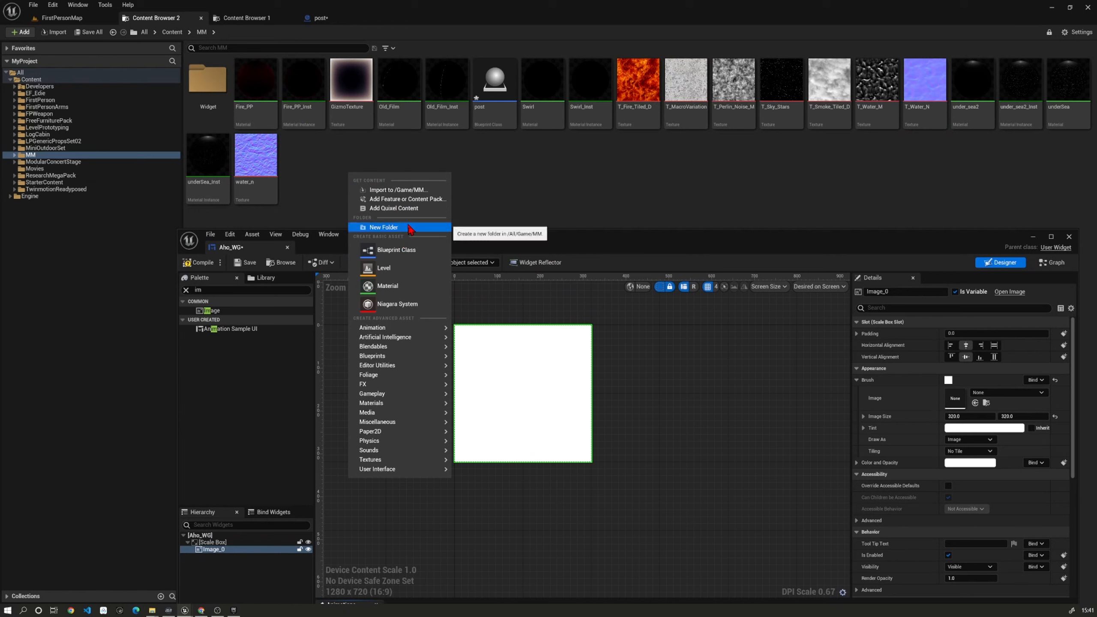
click(401, 233)
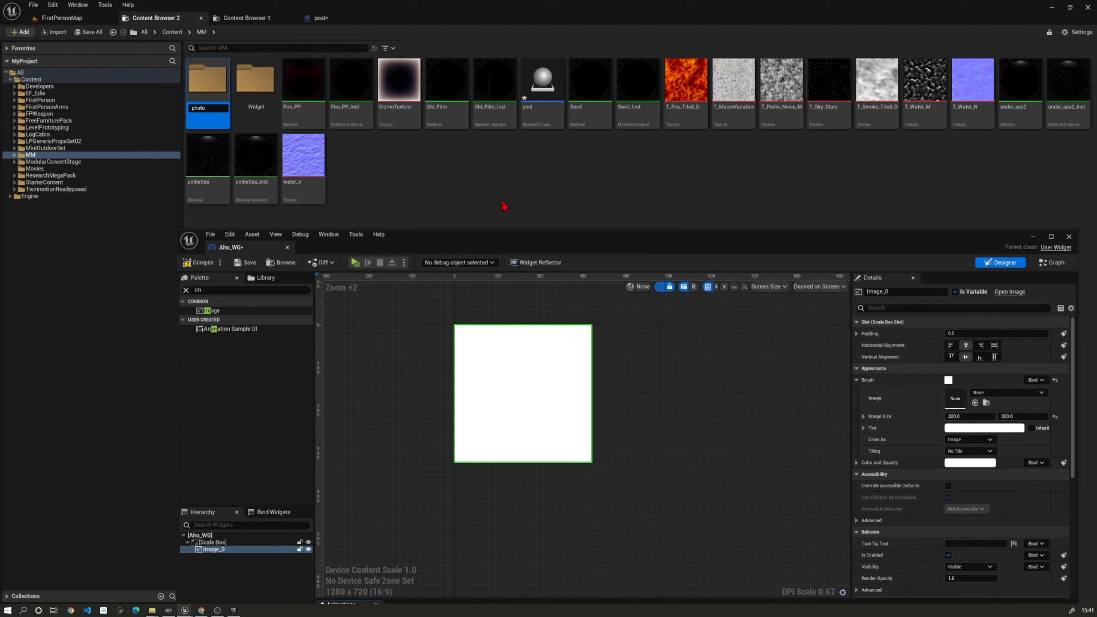
key(Return)
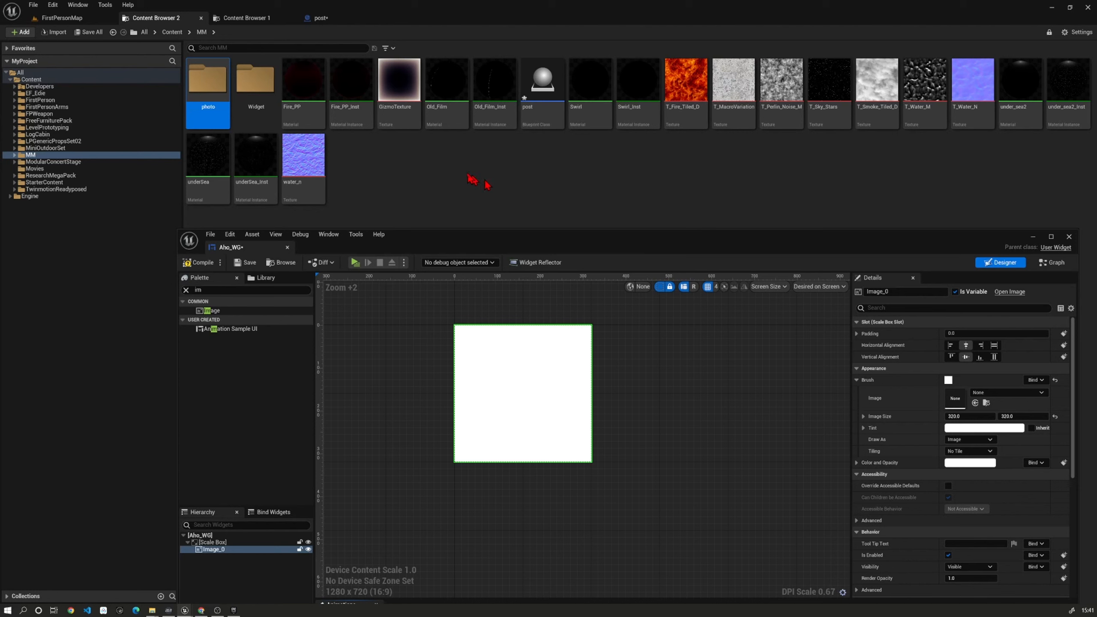
Show the photo folder in File Explorer and paste the copied crow PNG into it.
right_click(214, 100)
click(259, 138)
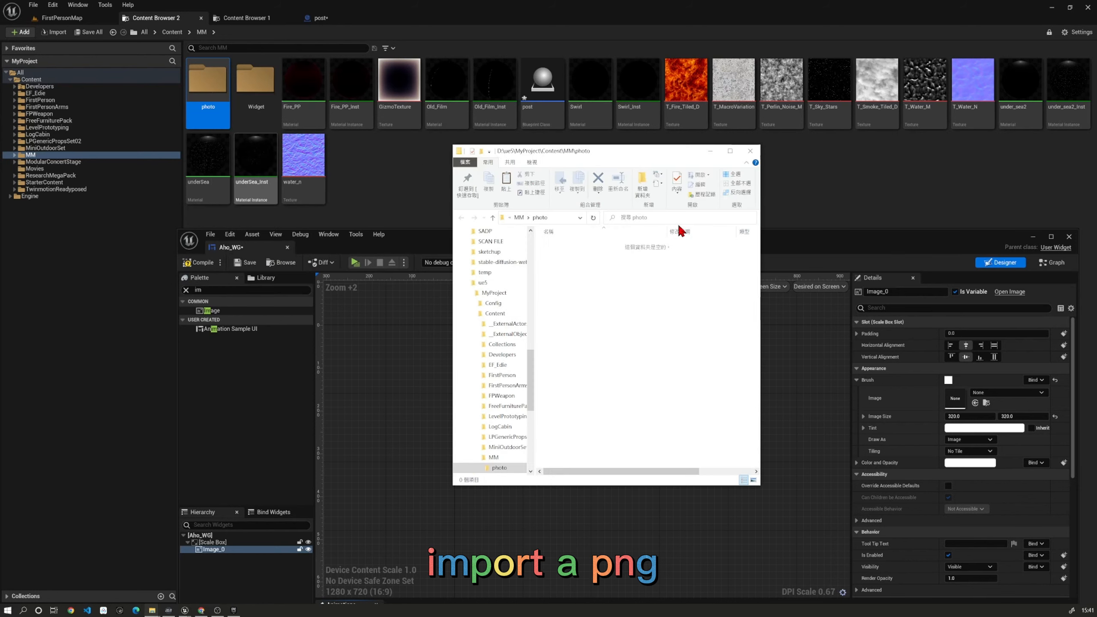
right_click(582, 299)
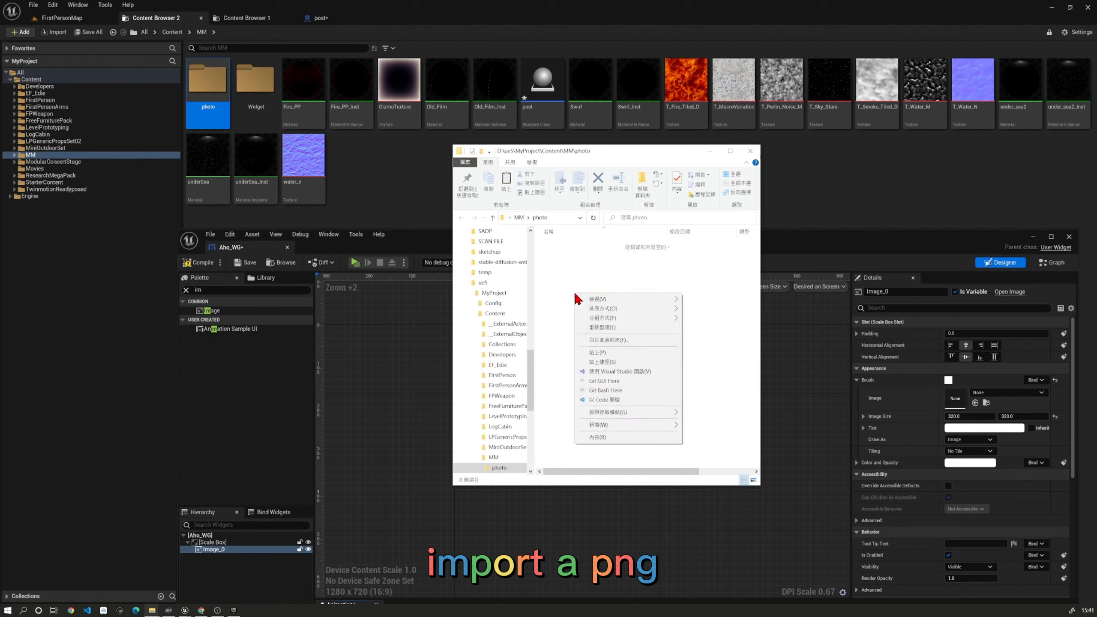
click(600, 352)
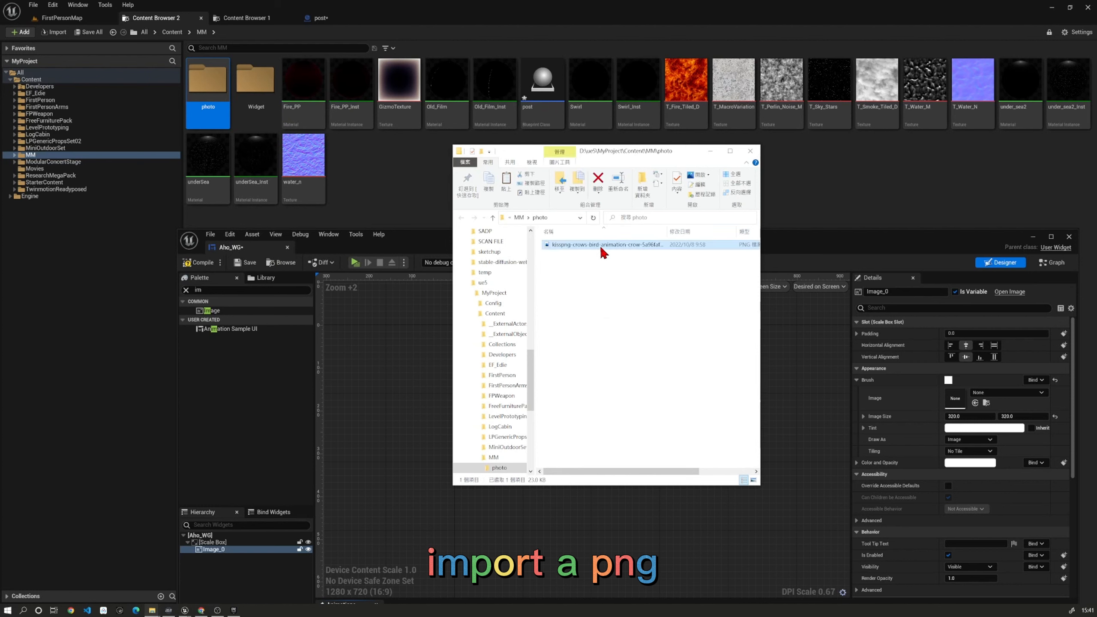
Rename the pasted PNG file as aho and import it into the project as a new asset.
click(600, 246)
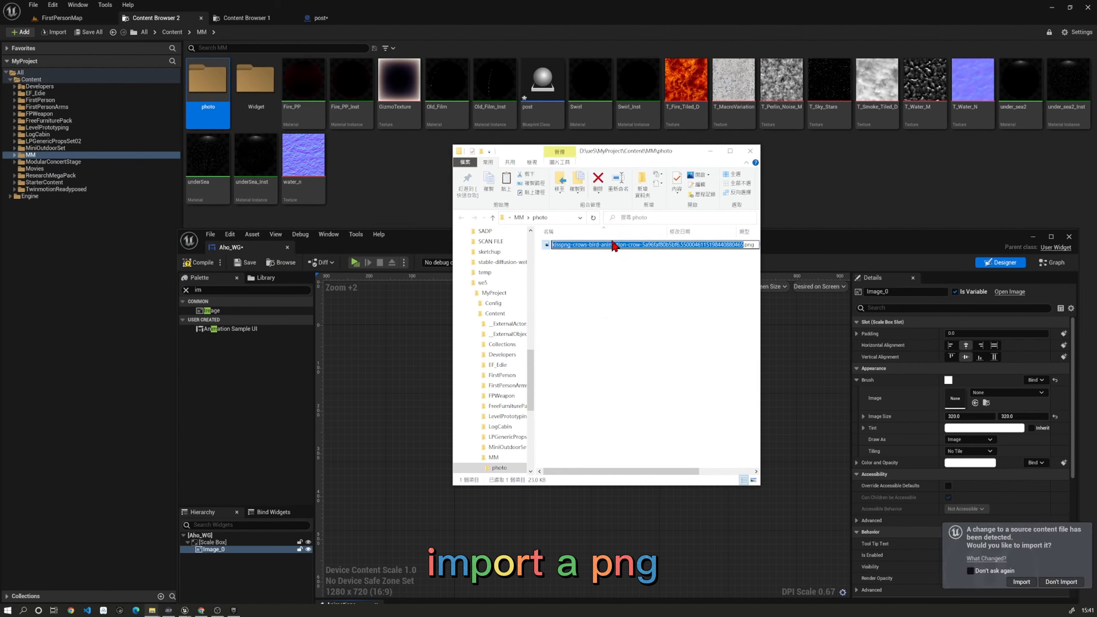
text(aho)
key(Return)
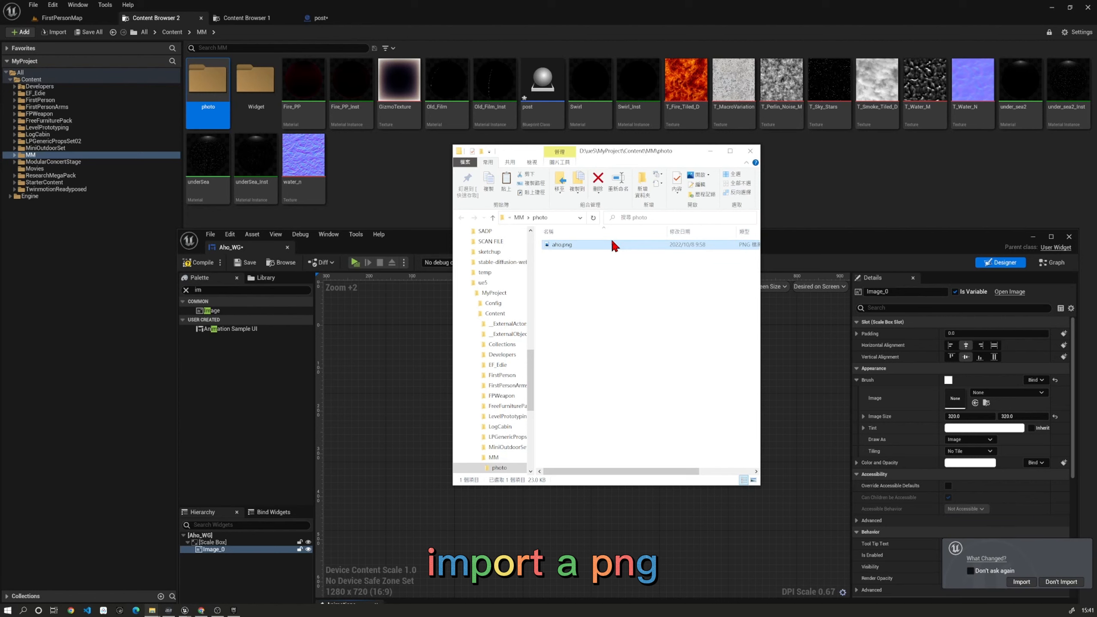
click(1025, 584)
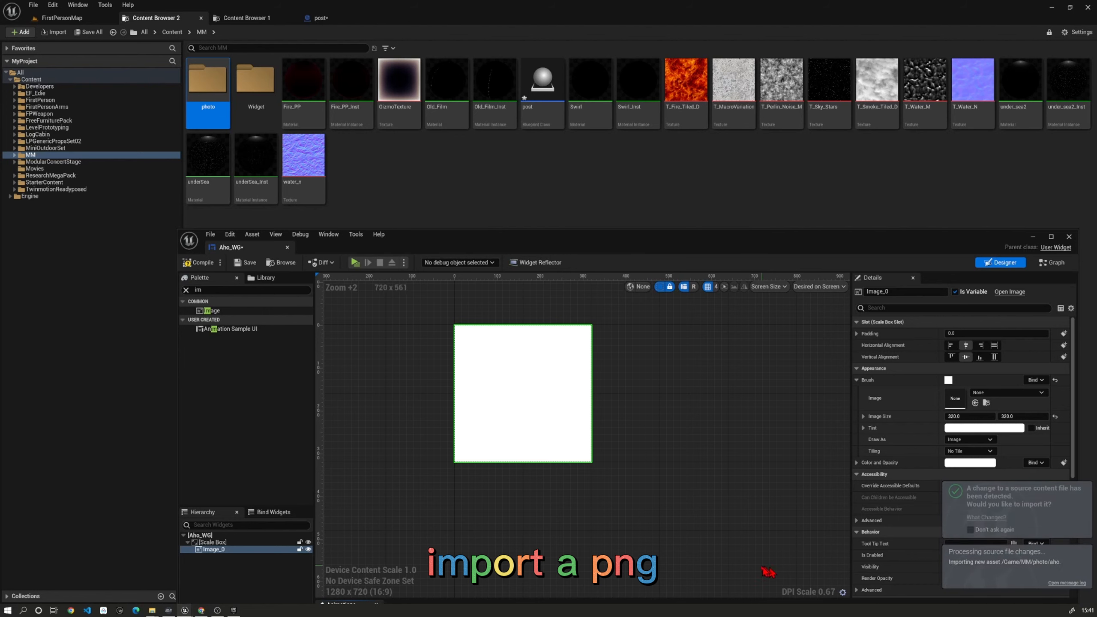
Assign the aho texture from the MM/photo folder to the brush of Image_0.
double_click(210, 87)
click(210, 95)
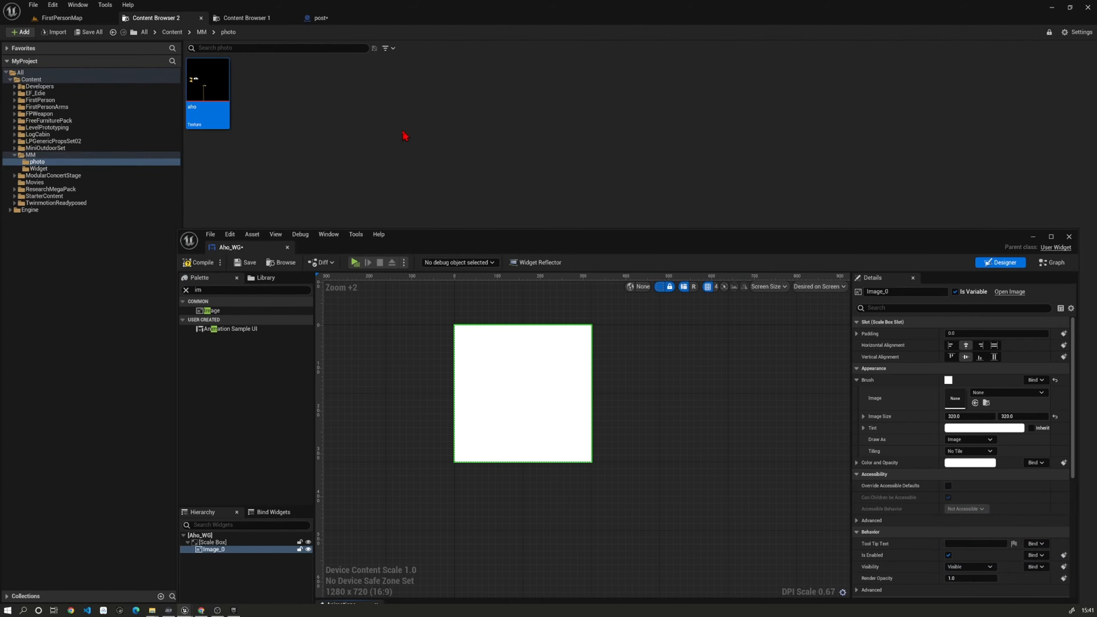
drag(877, 242, 759, 162)
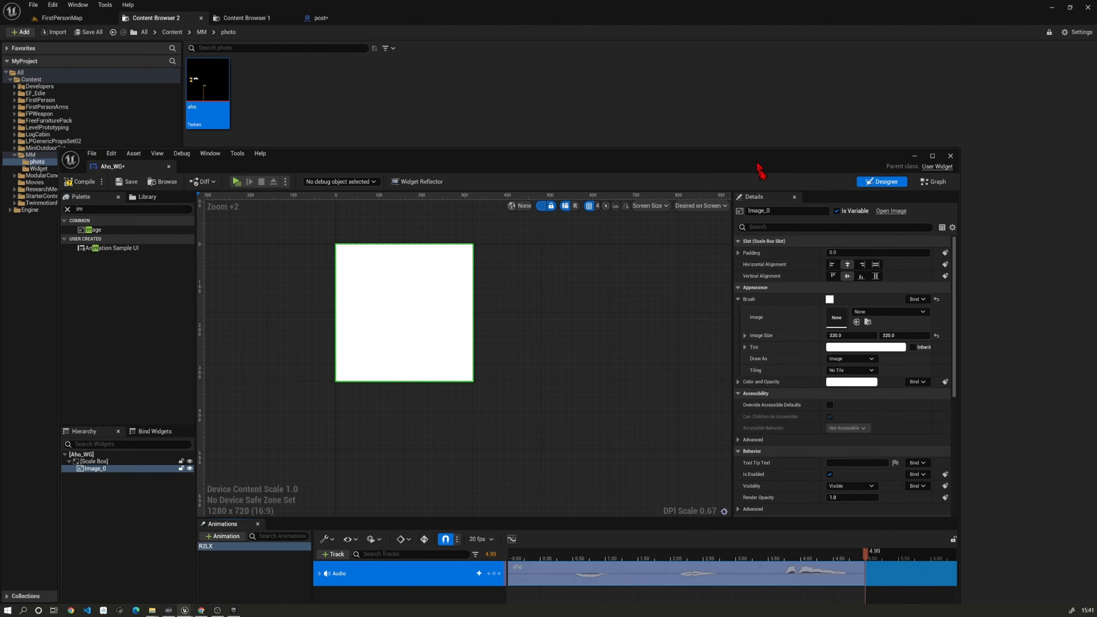
click(857, 323)
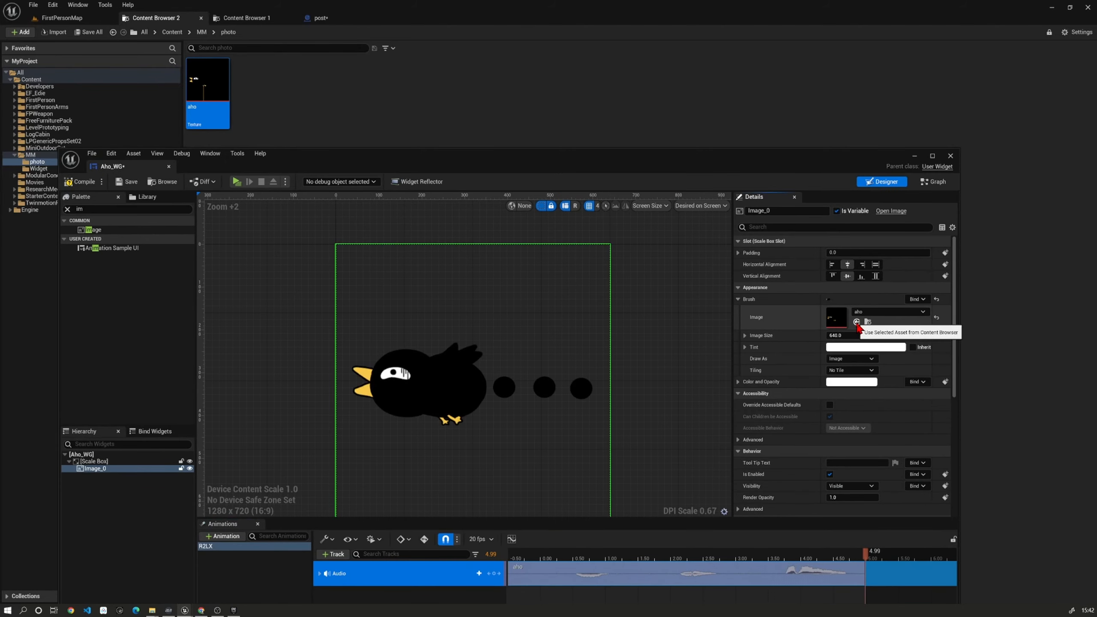
Set the brush image size of Image_0 to 320 by 320.
scroll(650, 358, down, 2)
scroll(650, 357, down, 4)
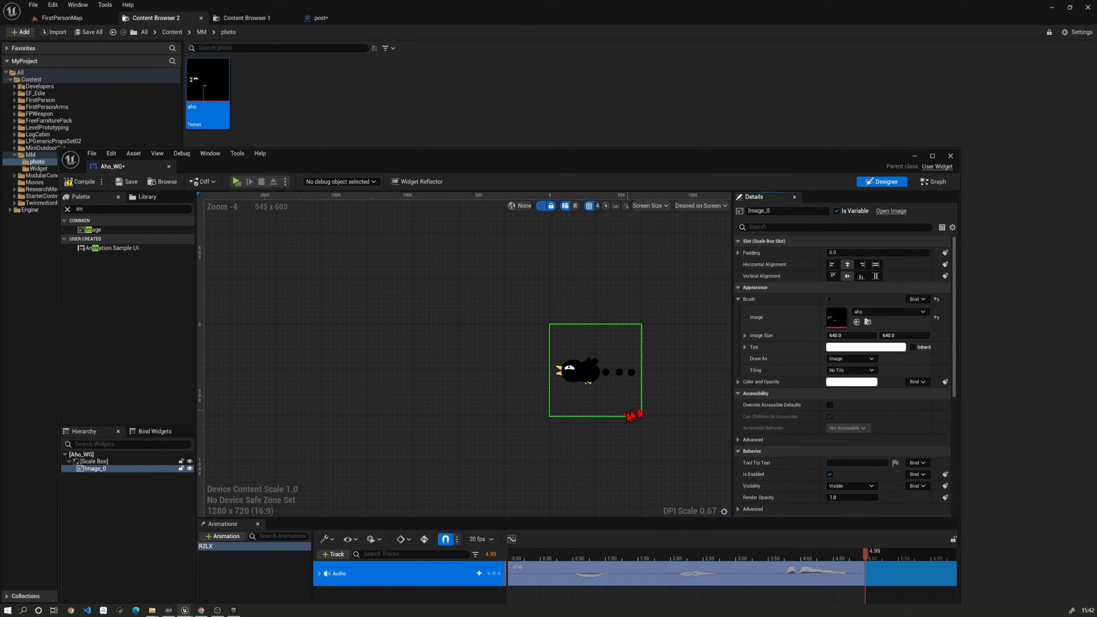
click(853, 337)
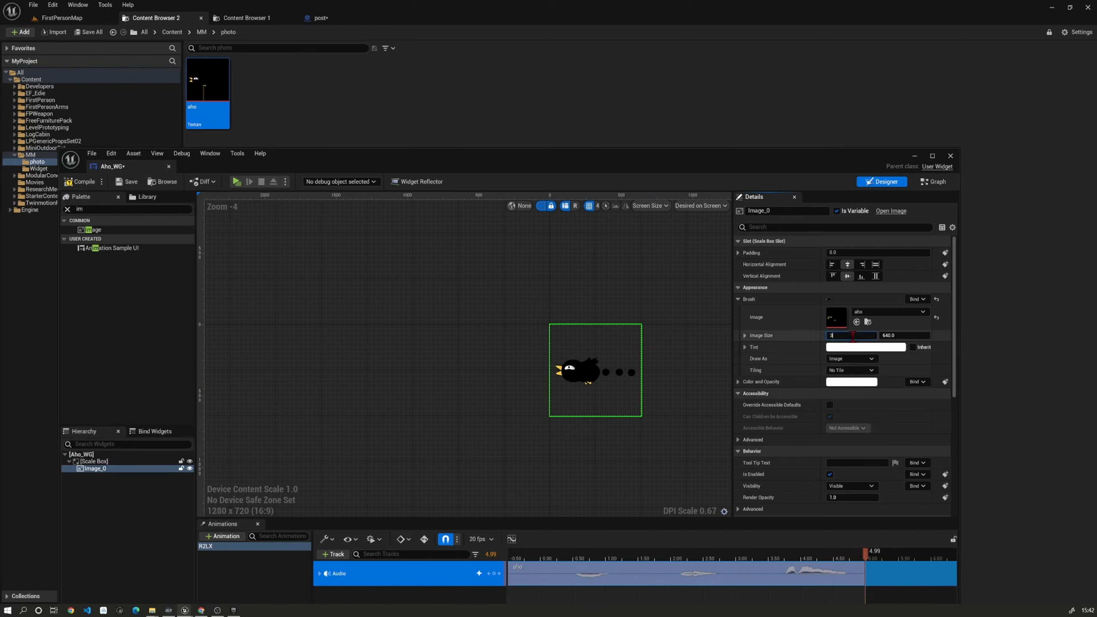
text(320)
key(Tab)
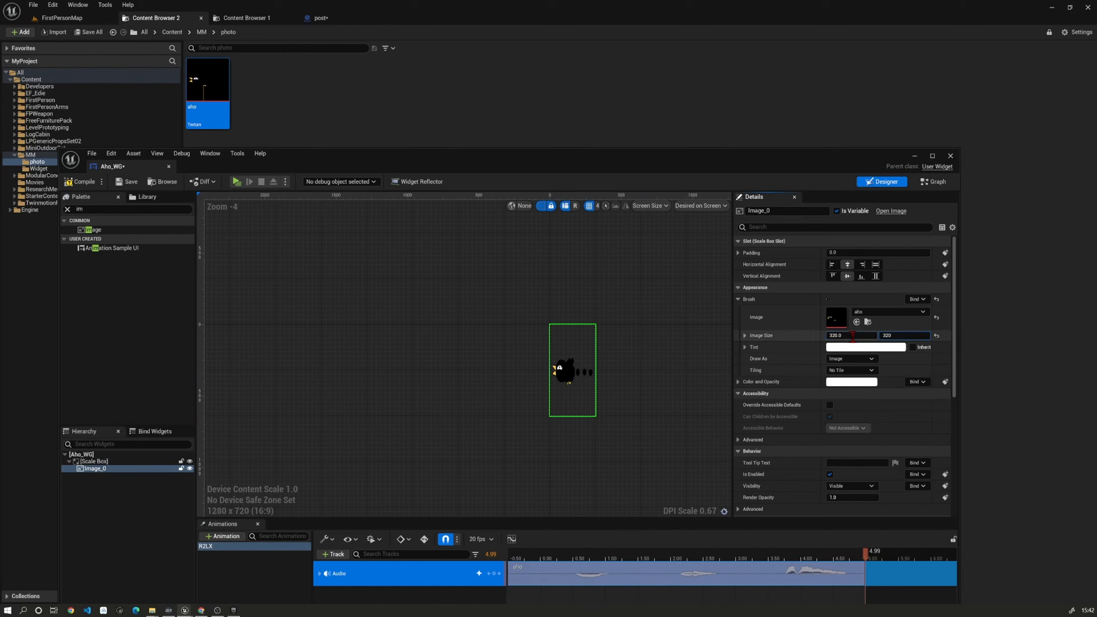
text(320)
key(Return)
click(574, 362)
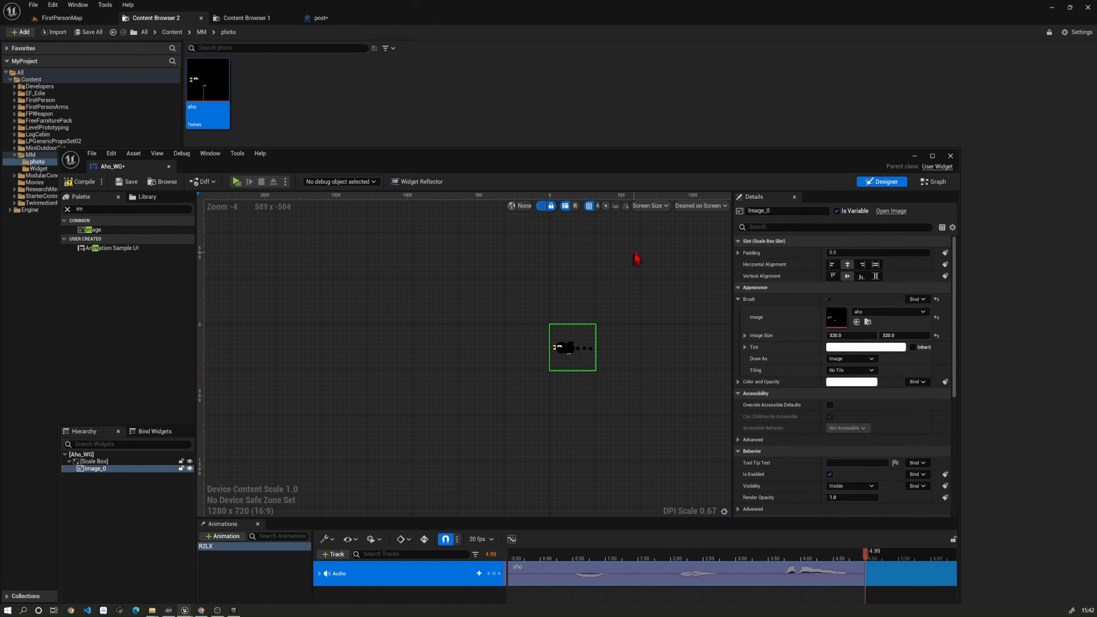
Return the R2LX playhead to 0.00 s and add Image_0 to the animation as a track.
drag(646, 169, 688, 94)
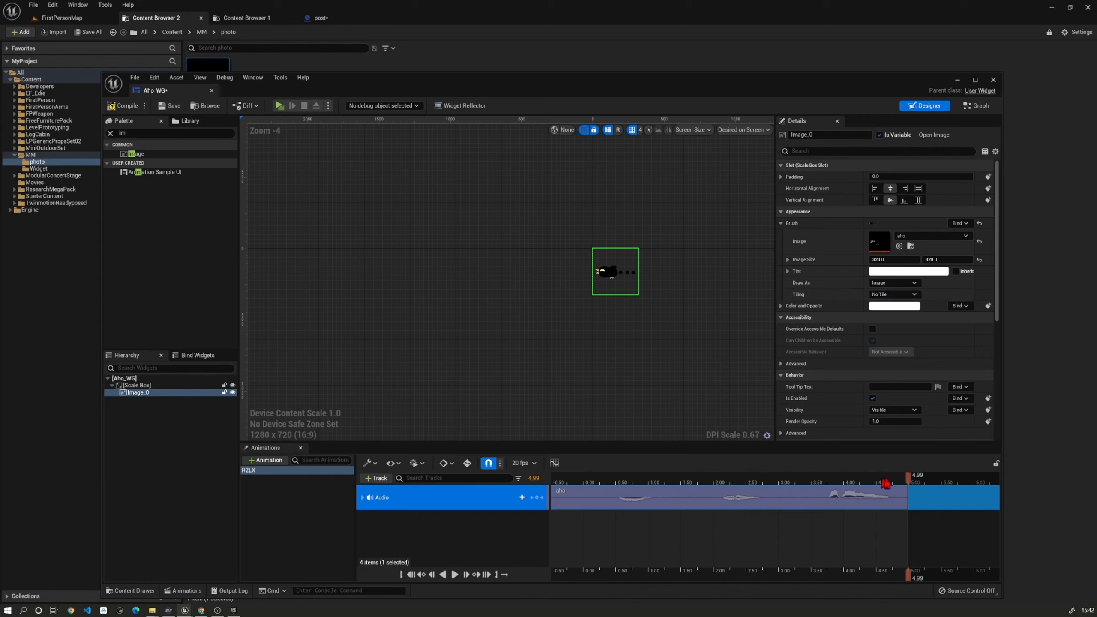
drag(911, 485, 586, 477)
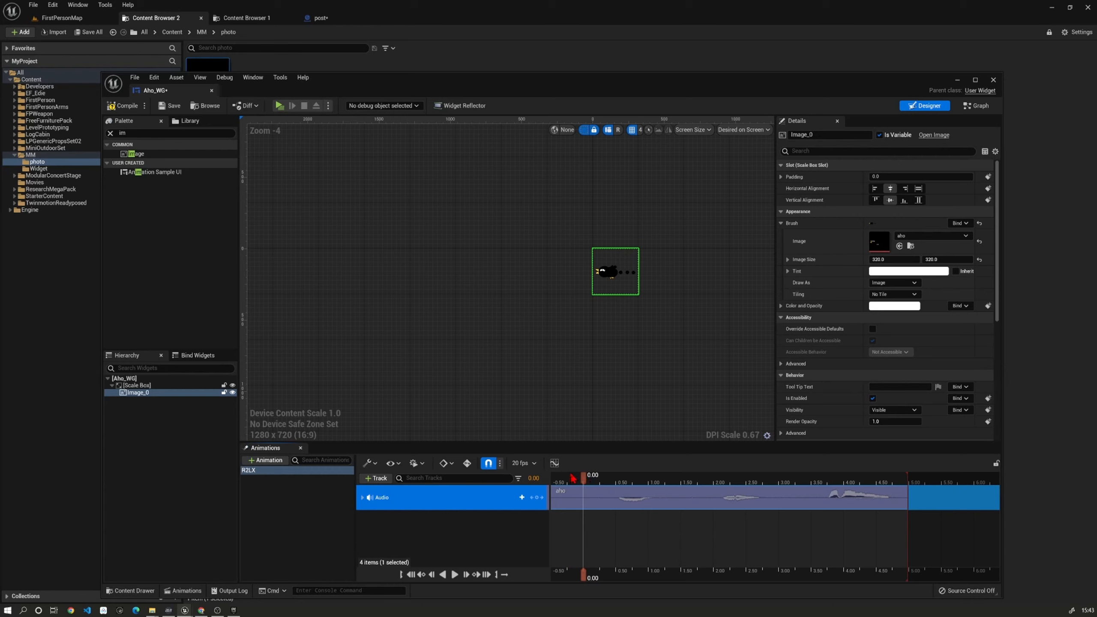
click(375, 478)
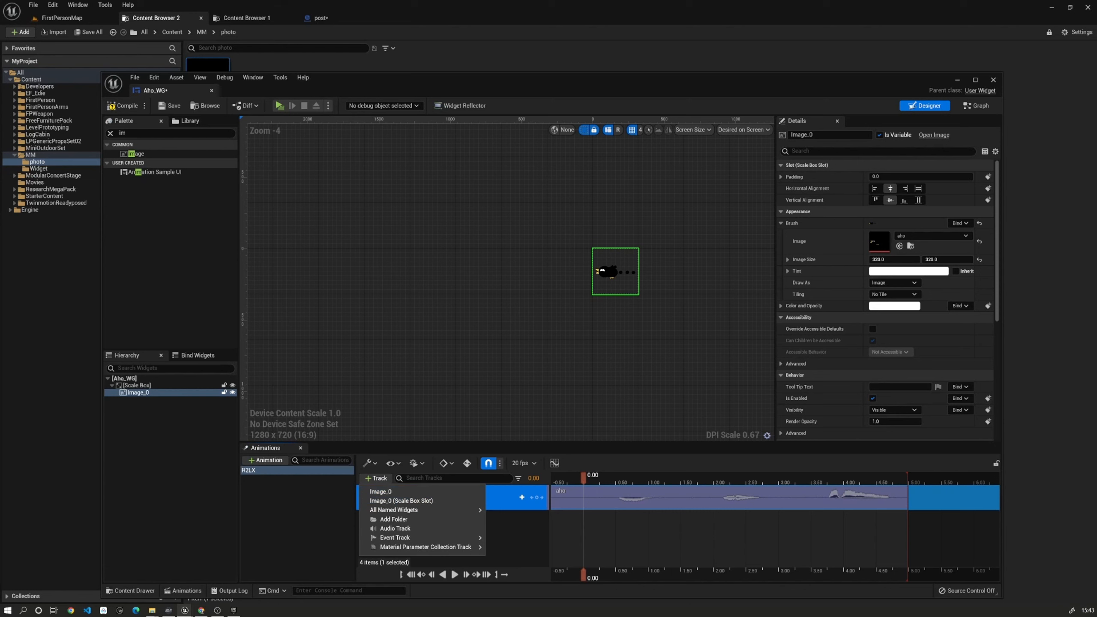
key(Escape)
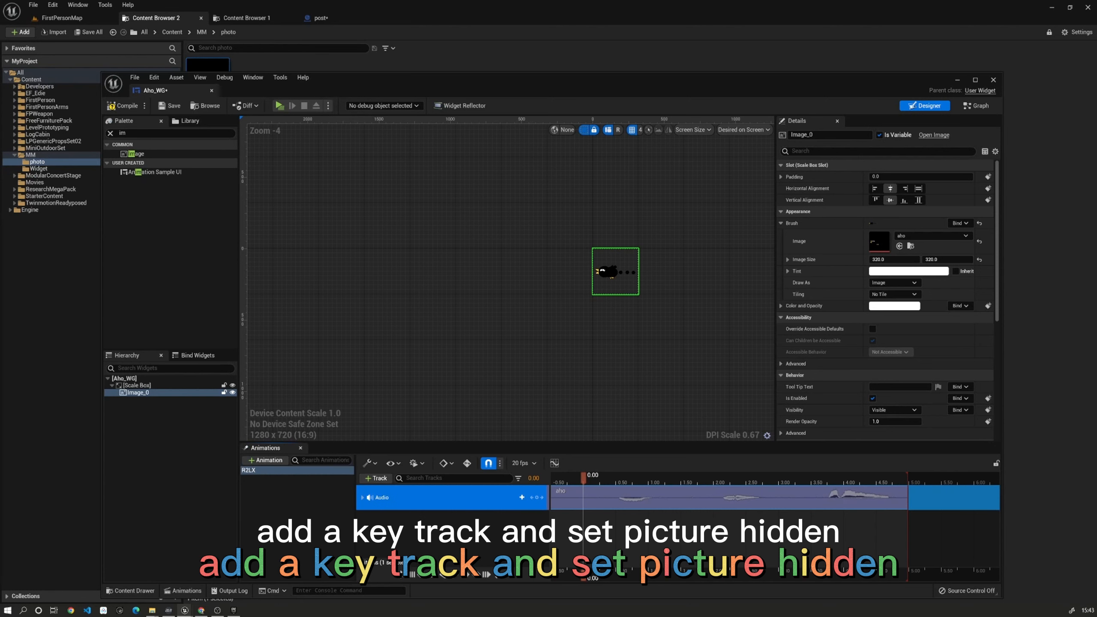
click(376, 478)
click(381, 492)
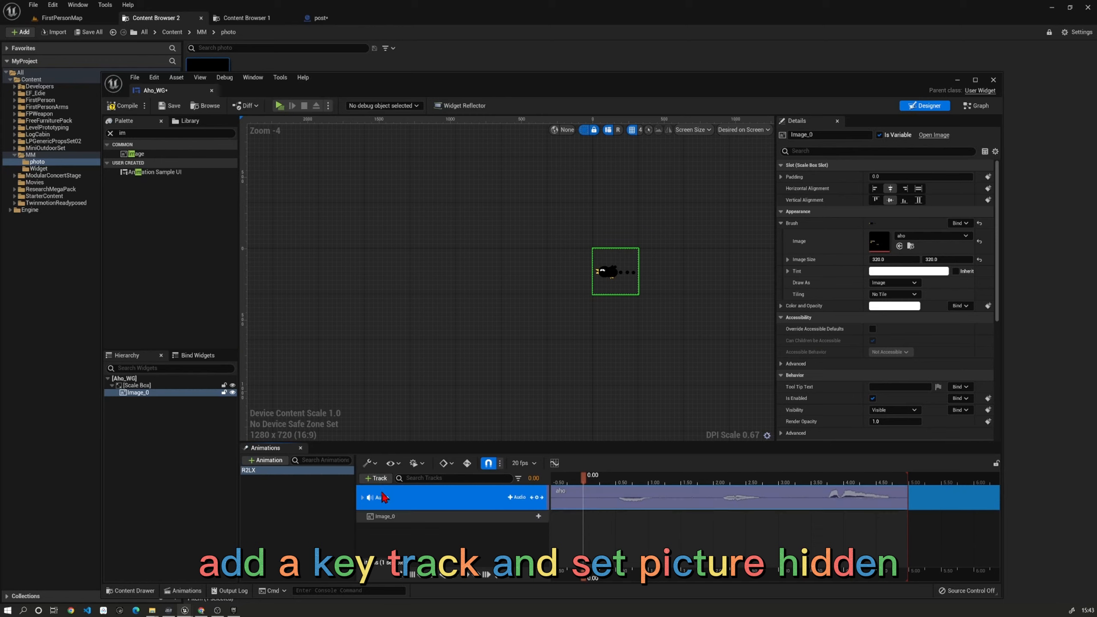
Add a Visibility track under Image_0 and set its value to Hidden at 0.00 s.
click(529, 517)
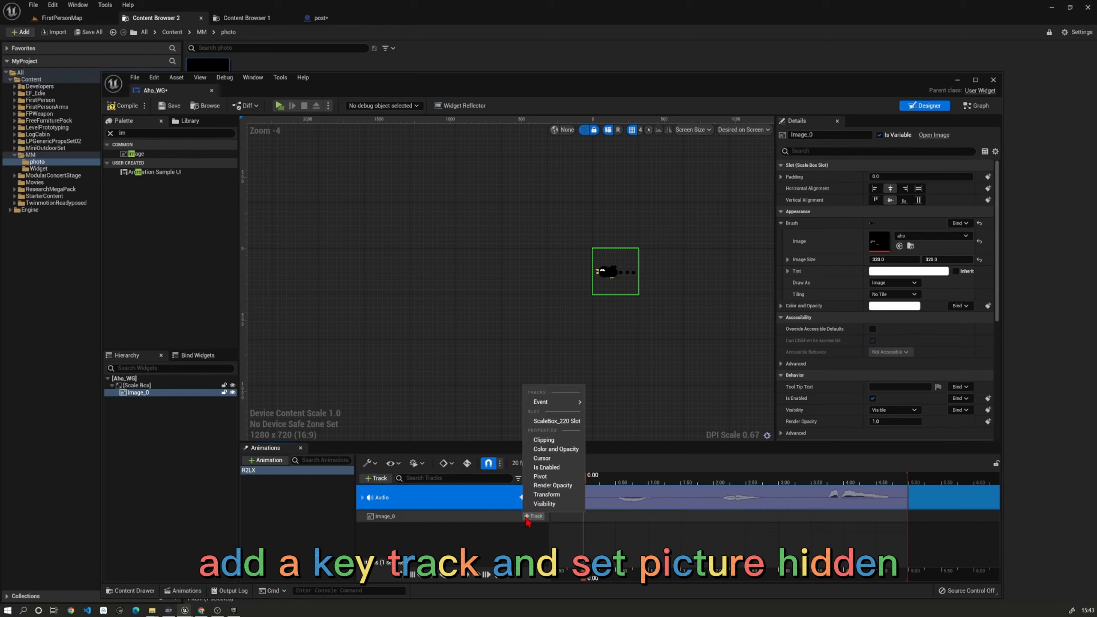
click(545, 504)
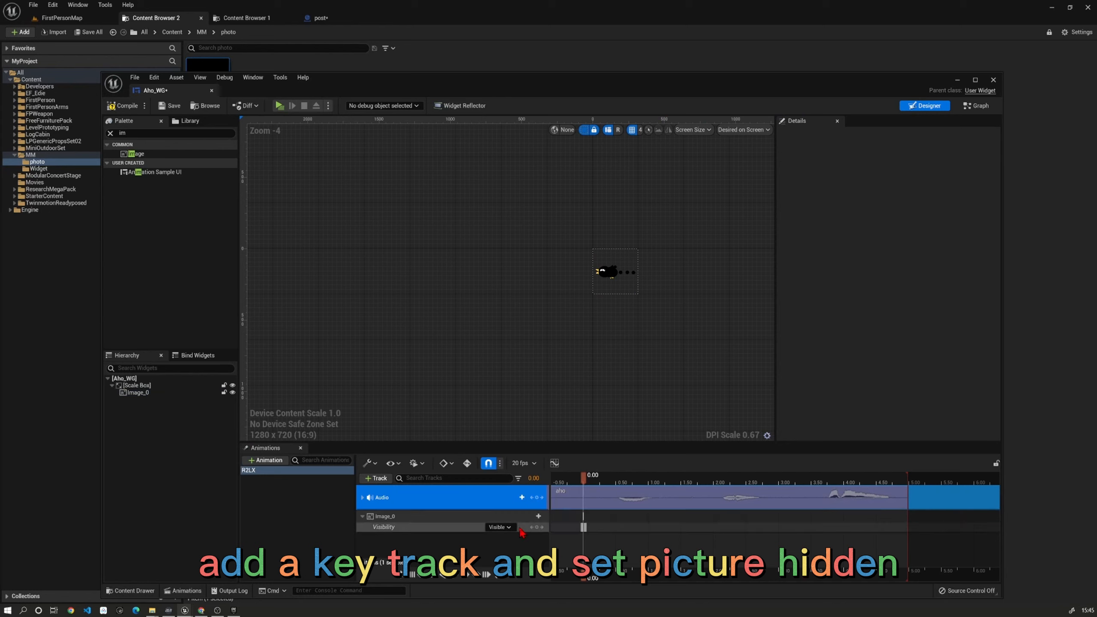
click(500, 527)
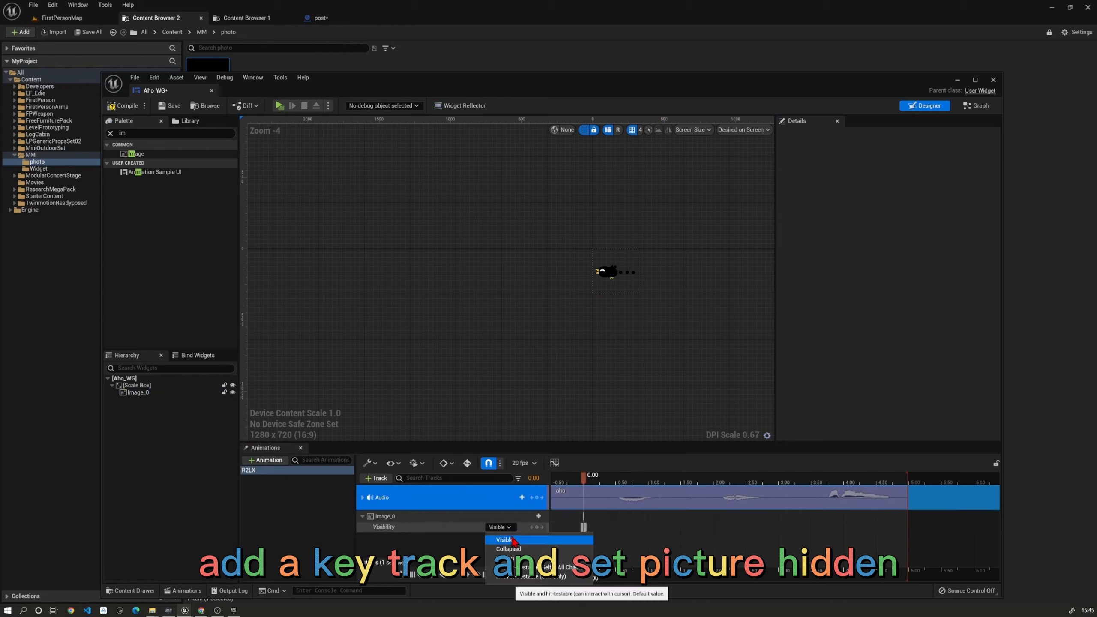
click(507, 558)
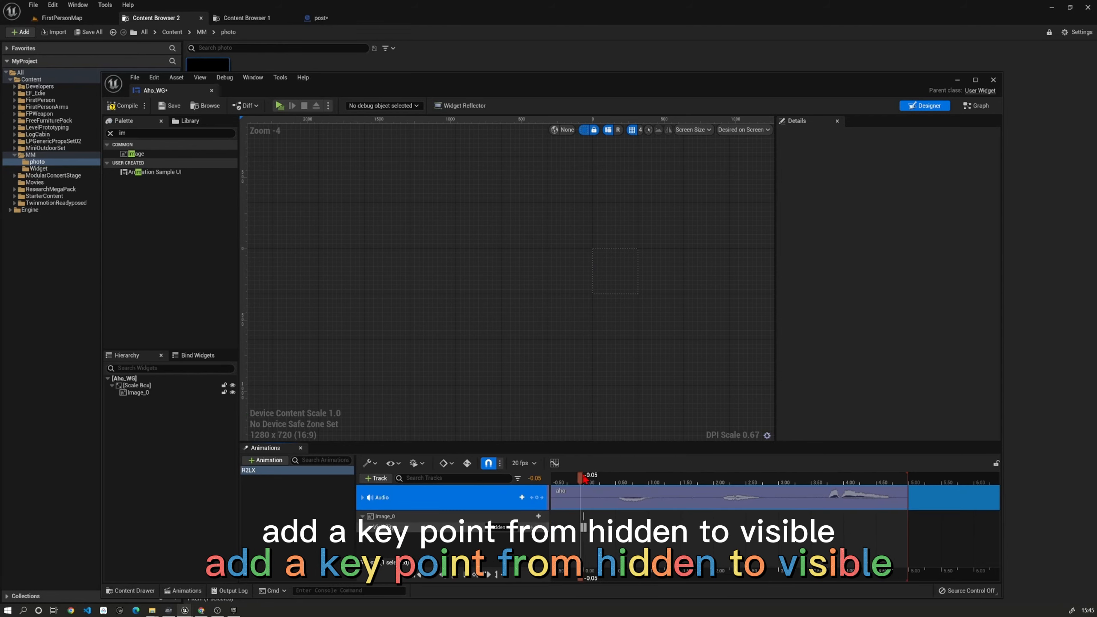
Add a Visibility key at -0.50 s with the value Hidden.
drag(584, 478, 545, 493)
click(501, 526)
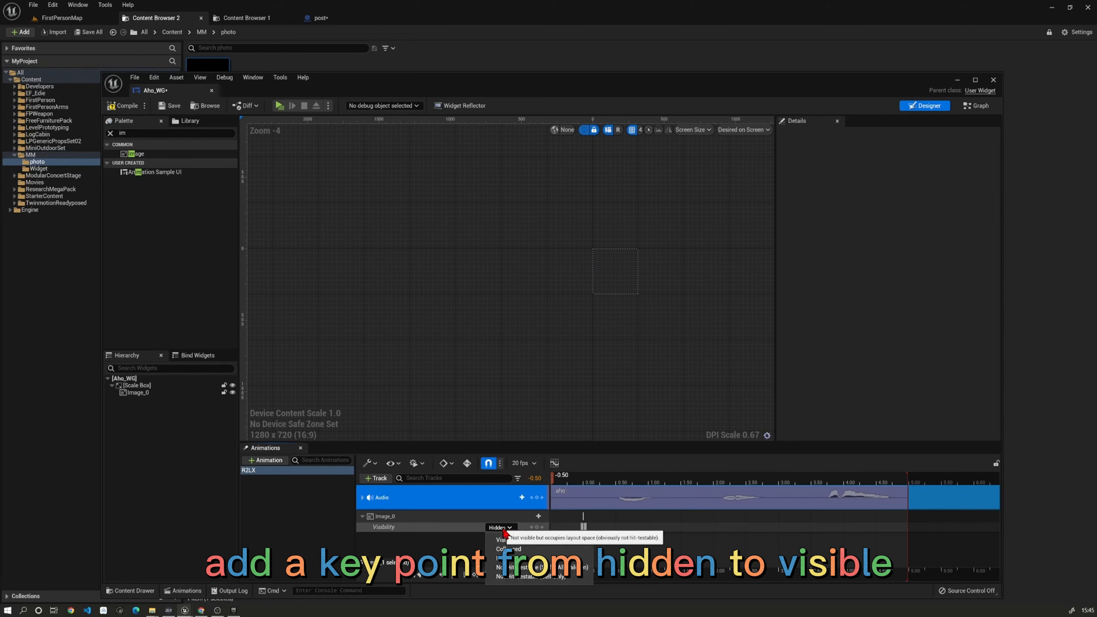
click(502, 538)
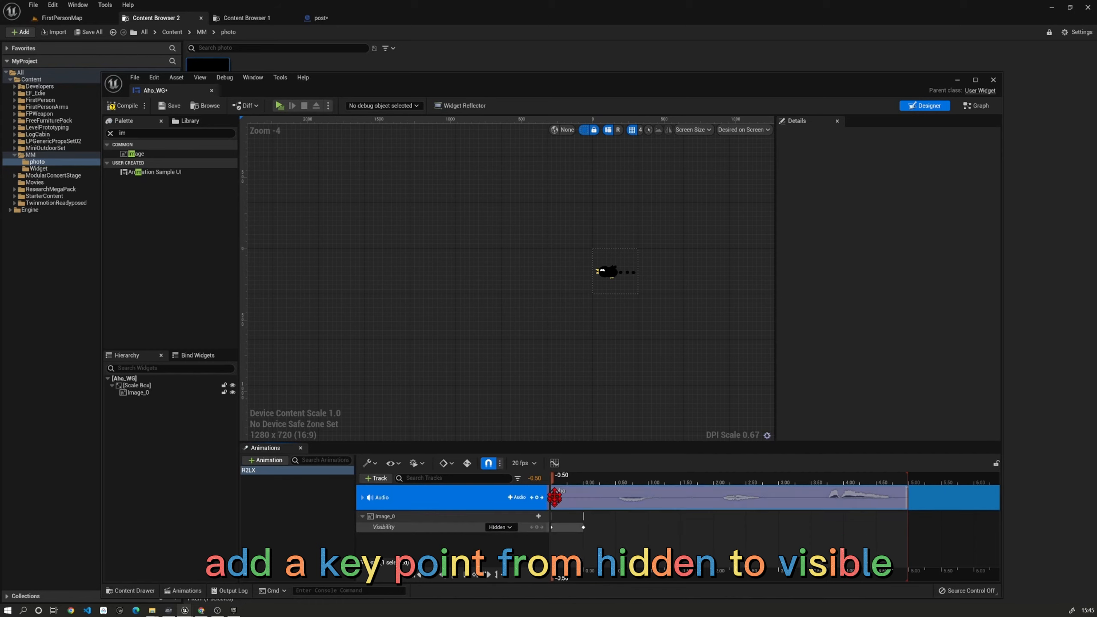
click(504, 527)
click(501, 558)
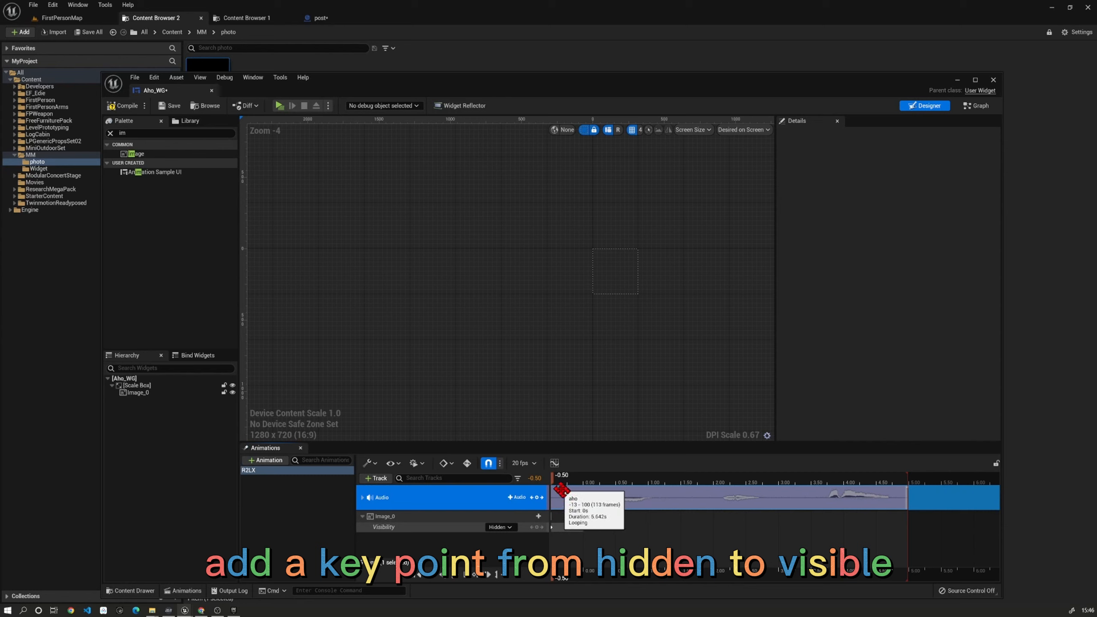
Set the Image_0 Visibility key at 0.00 s to Visible.
mouse_move(561, 491)
mouse_down()
mouse_move(551, 486)
mouse_move(594, 486)
mouse_move(537, 490)
mouse_move(566, 479)
mouse_up()
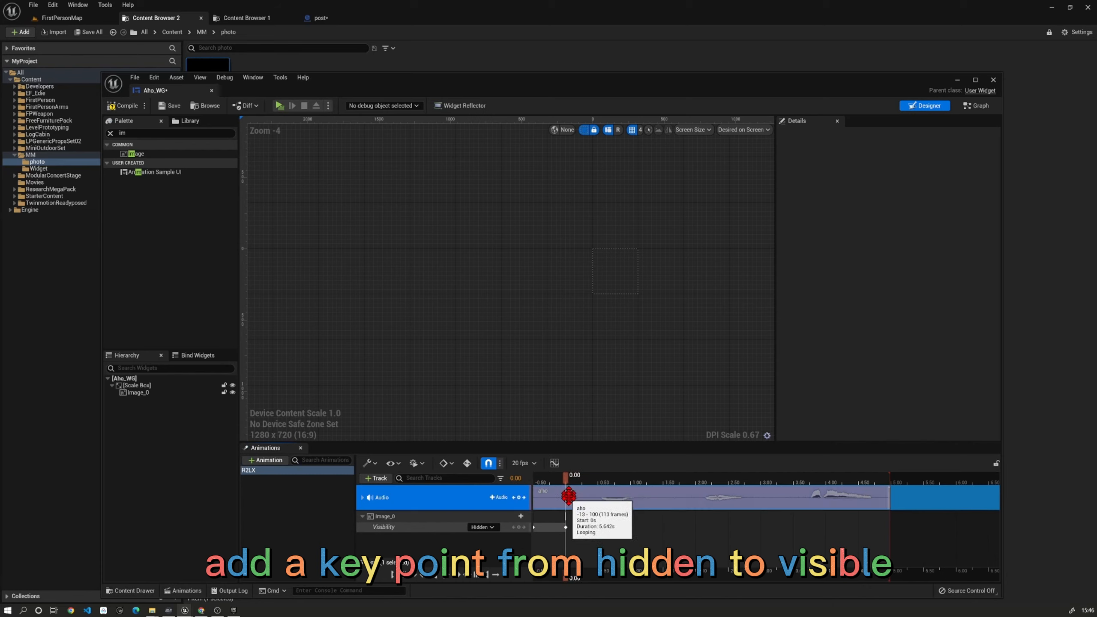
click(490, 527)
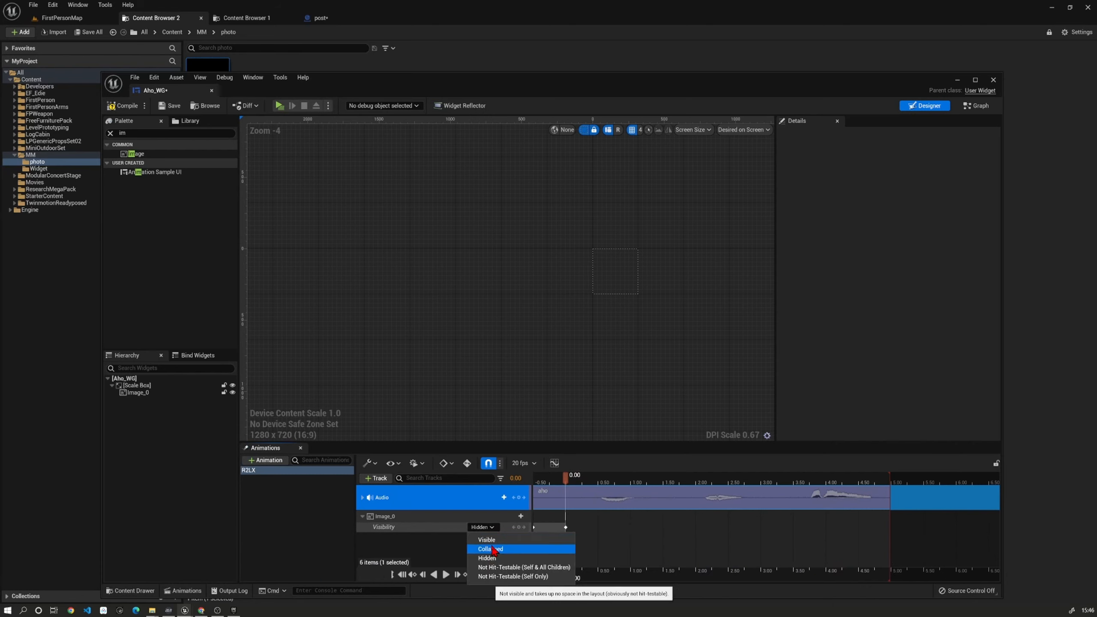
click(491, 544)
Change the Image_0 Visibility key at -0.50 s to Visible.
drag(565, 480, 893, 495)
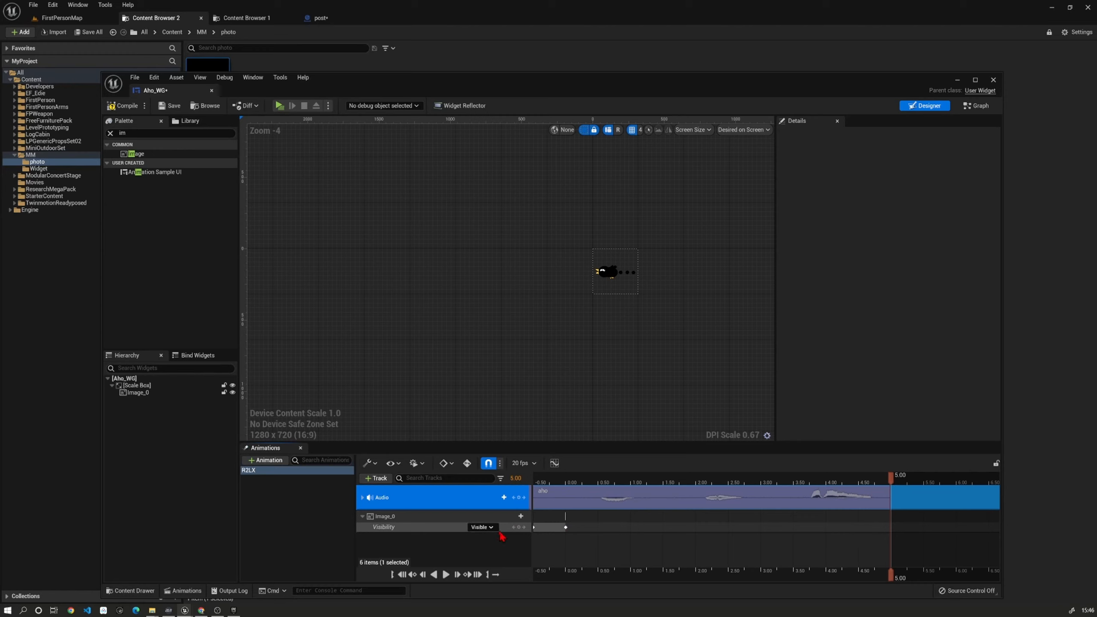
double_click(514, 529)
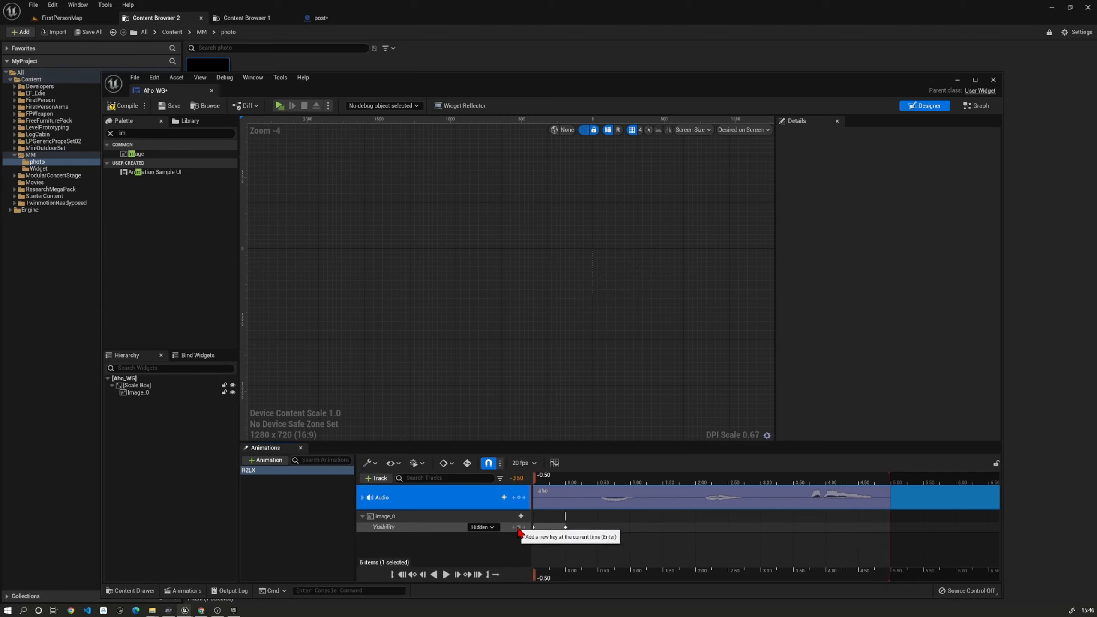
click(482, 527)
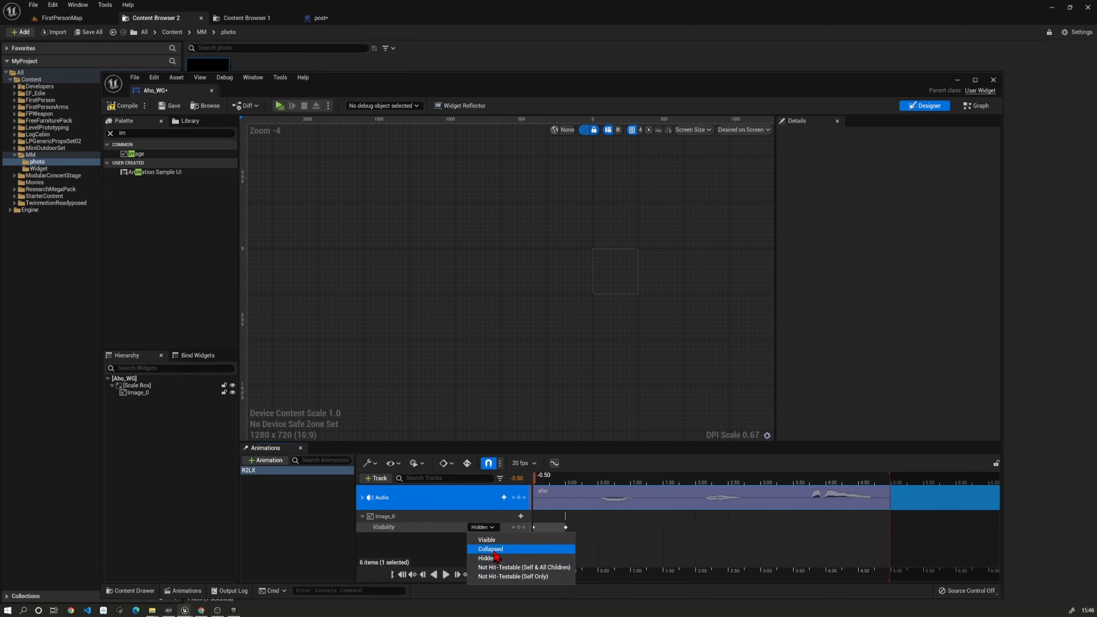
click(493, 542)
Extend the R2LX animation's end to 5.70 s and move the Image_0 Visibility key from 0.00 s to that end.
click(385, 516)
drag(890, 481, 937, 481)
drag(535, 477, 937, 478)
drag(565, 527, 937, 528)
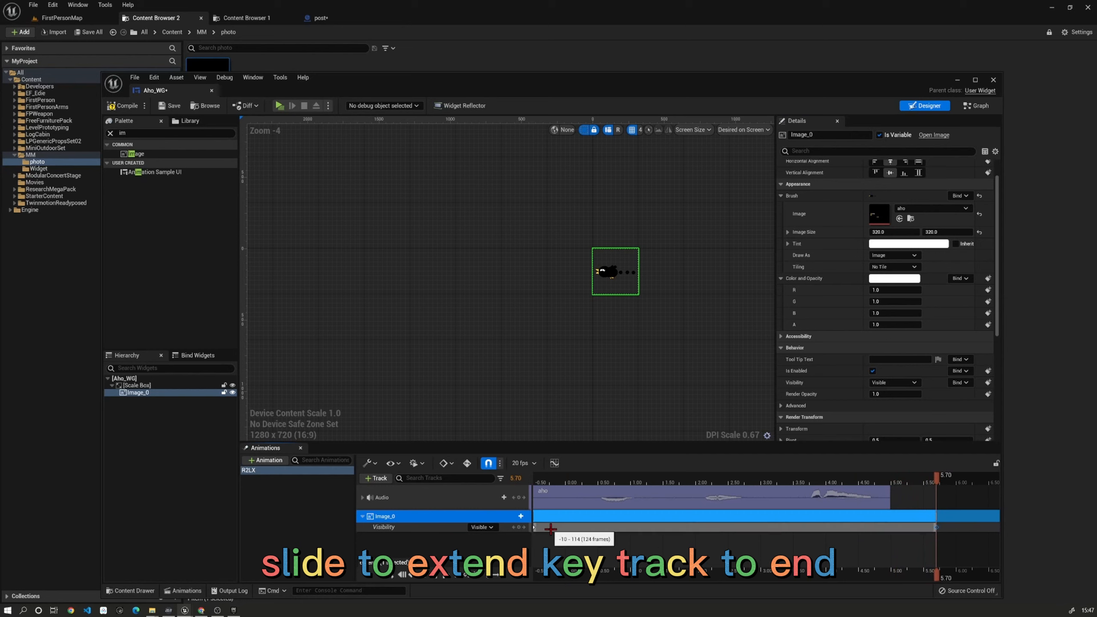
Add Image_0 Visibility keys with the value Visible at 0.00 s and 4.75 s.
drag(938, 479, 566, 490)
click(488, 527)
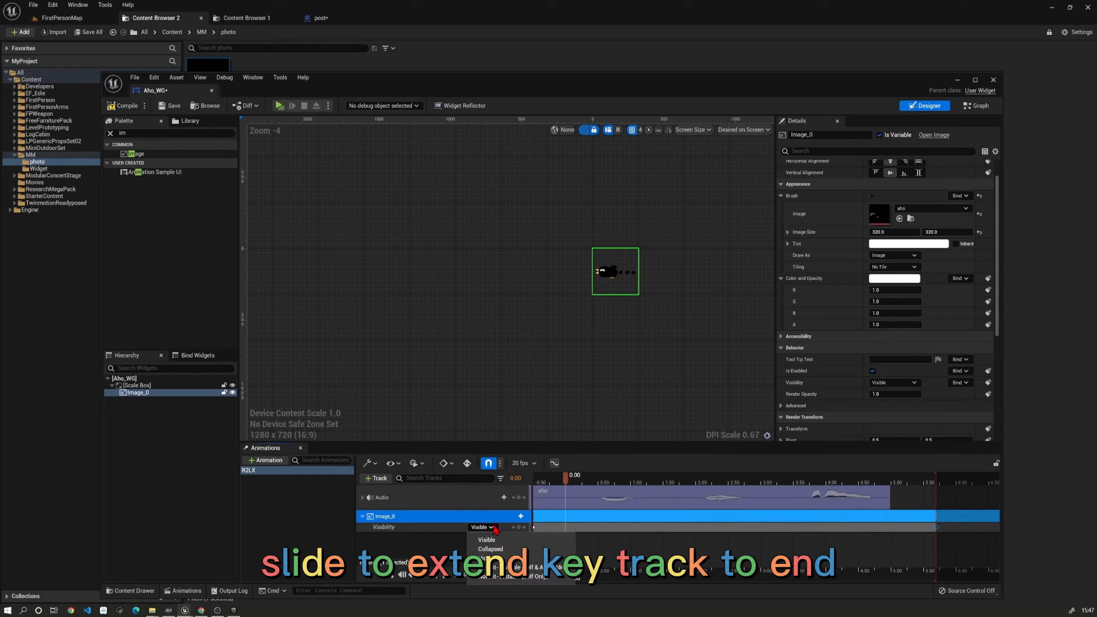
click(488, 539)
drag(570, 484, 875, 483)
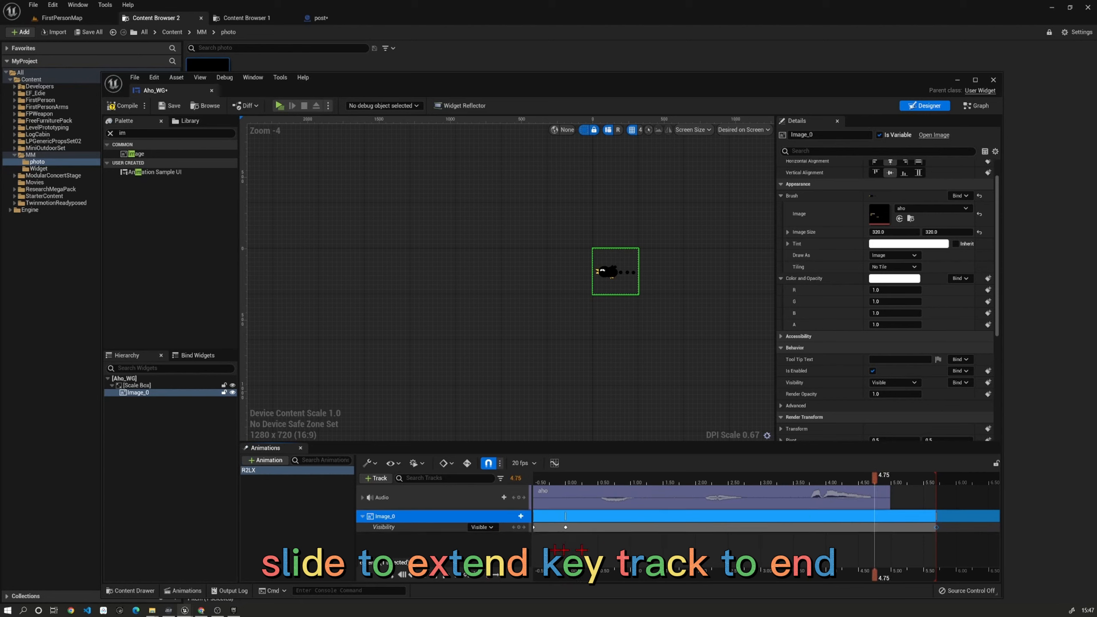
click(483, 527)
click(485, 540)
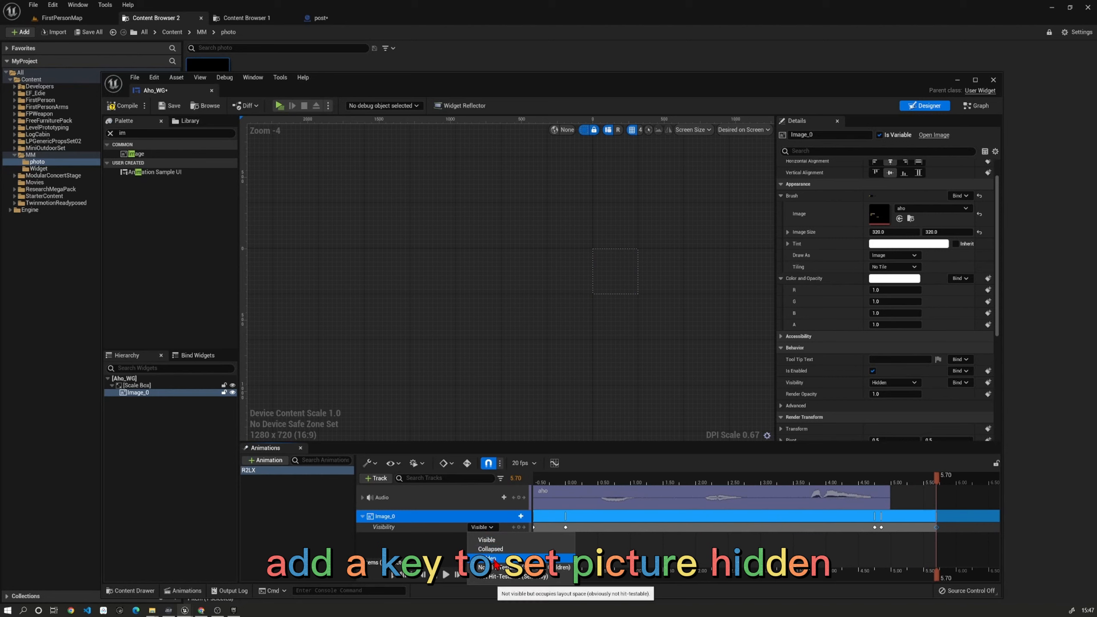
Set the Image_0 Visibility keys at 5.70 s and -0.50 s to Hidden.
click(485, 555)
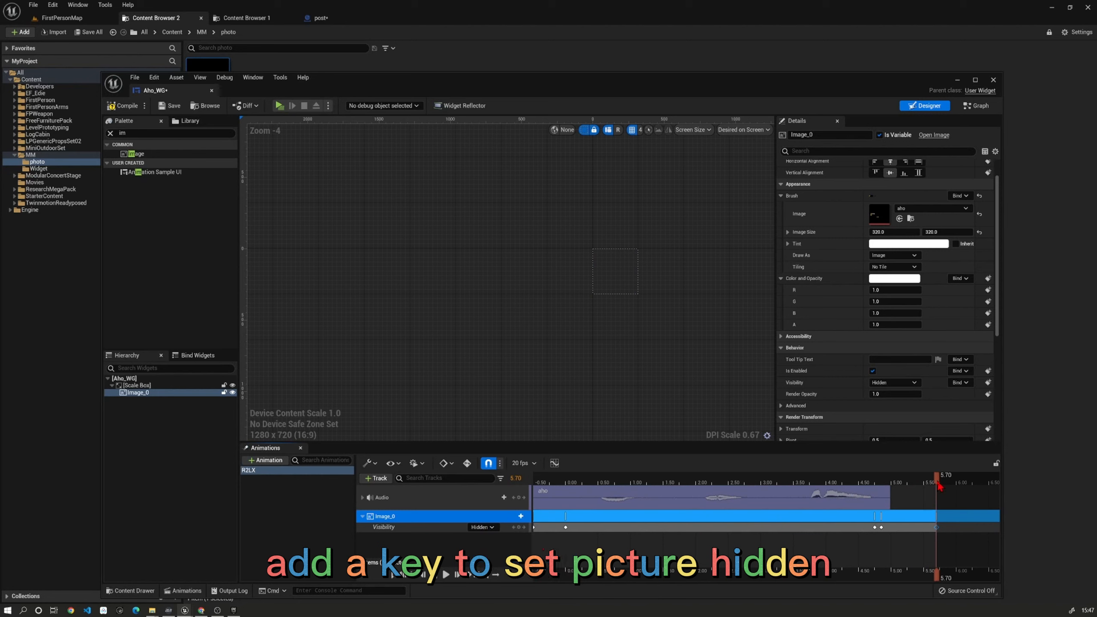
drag(940, 486, 501, 493)
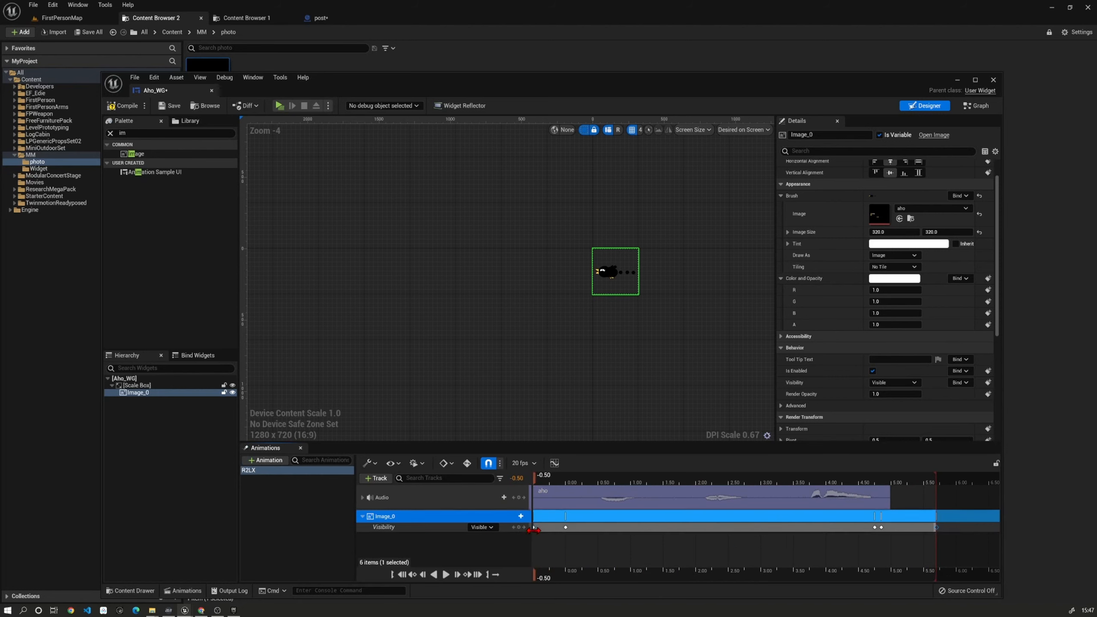
click(483, 526)
click(486, 554)
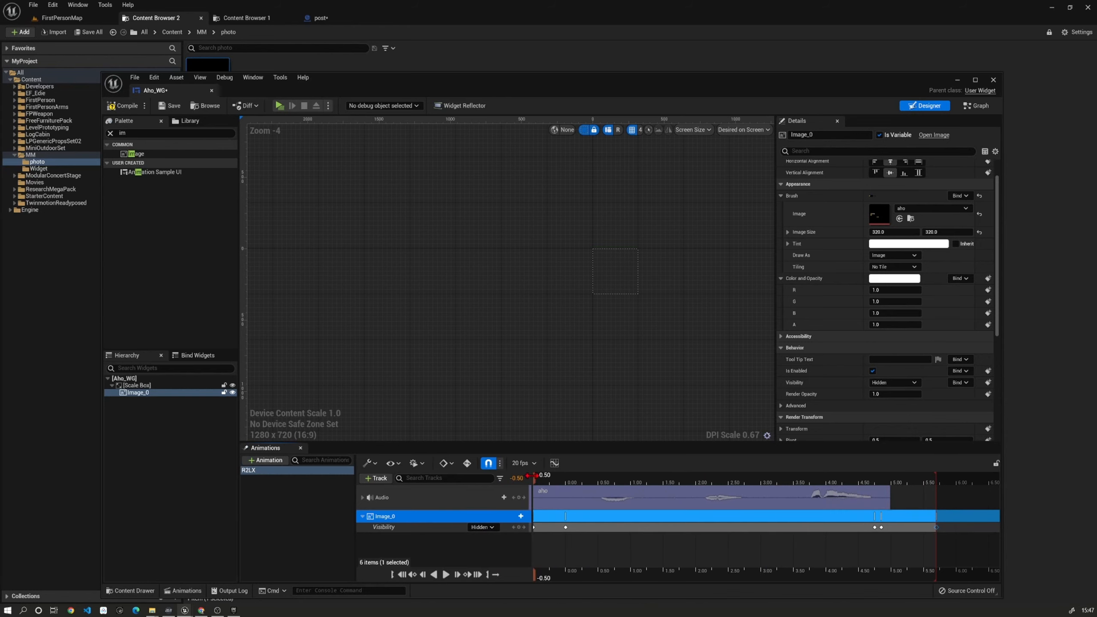
With the playhead at -0.50 s, add a Transform track under Image_0 and expand its Translation channels.
drag(533, 480, 908, 529)
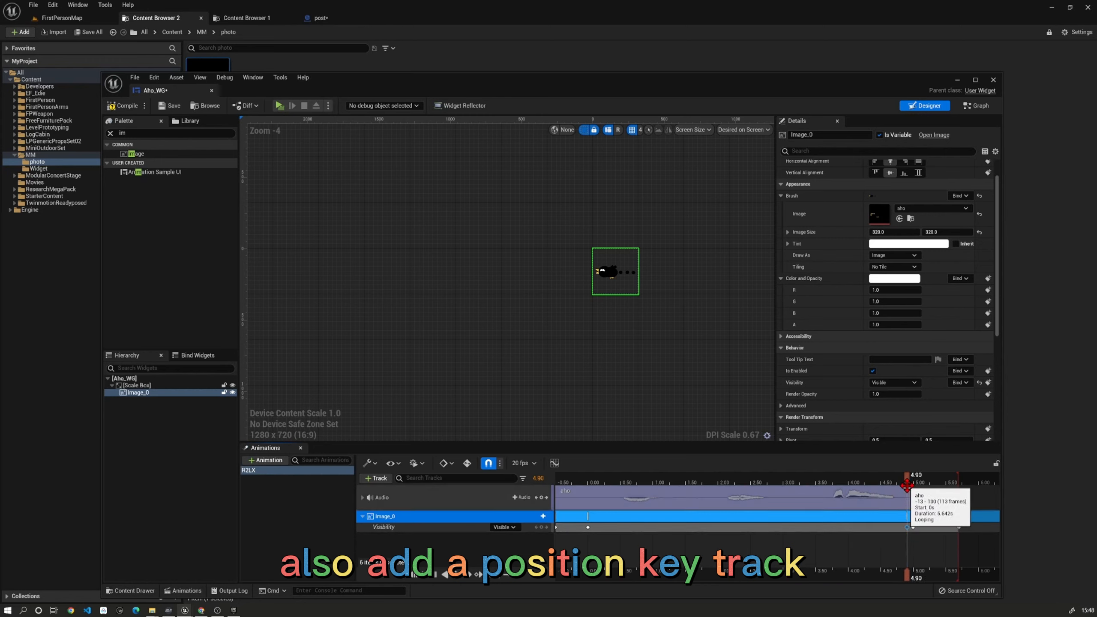
drag(908, 477, 554, 492)
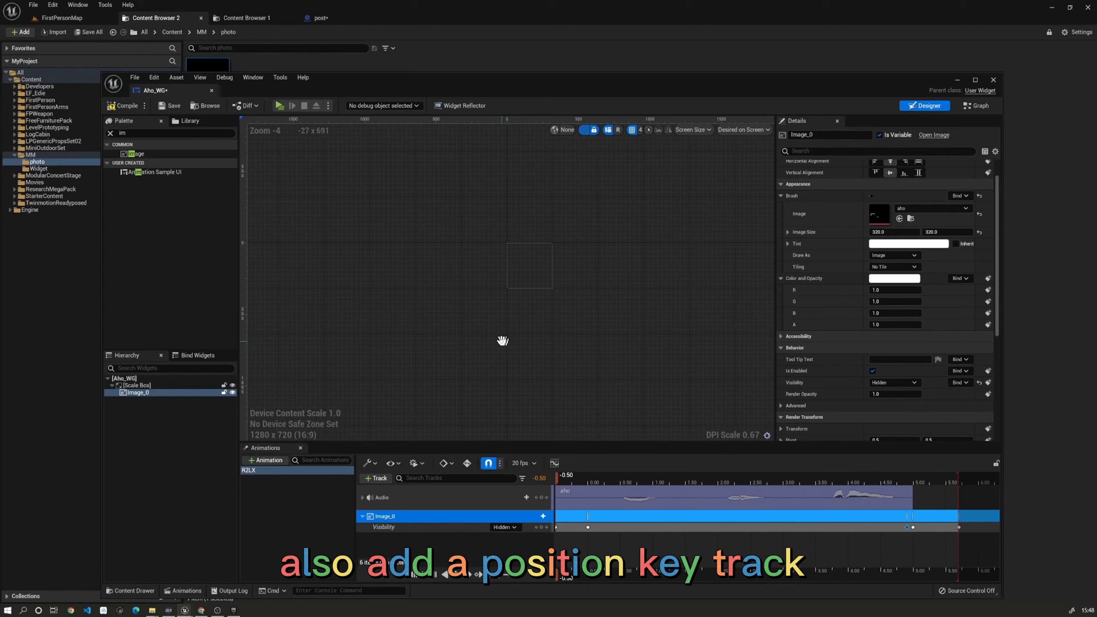
right_drag(500, 339, 474, 344)
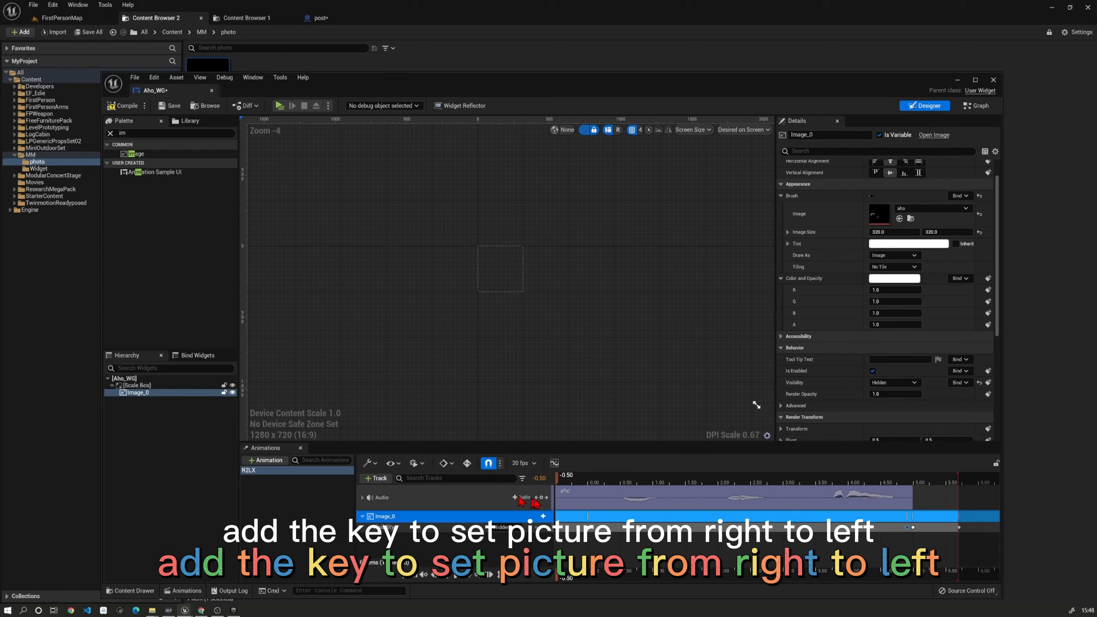
click(538, 517)
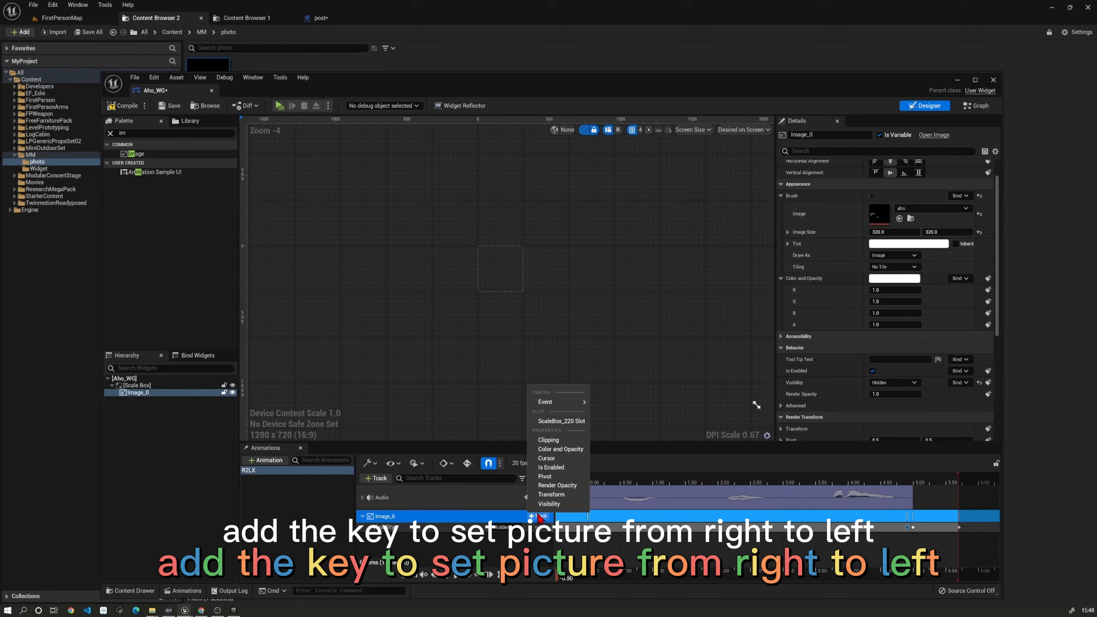
click(552, 494)
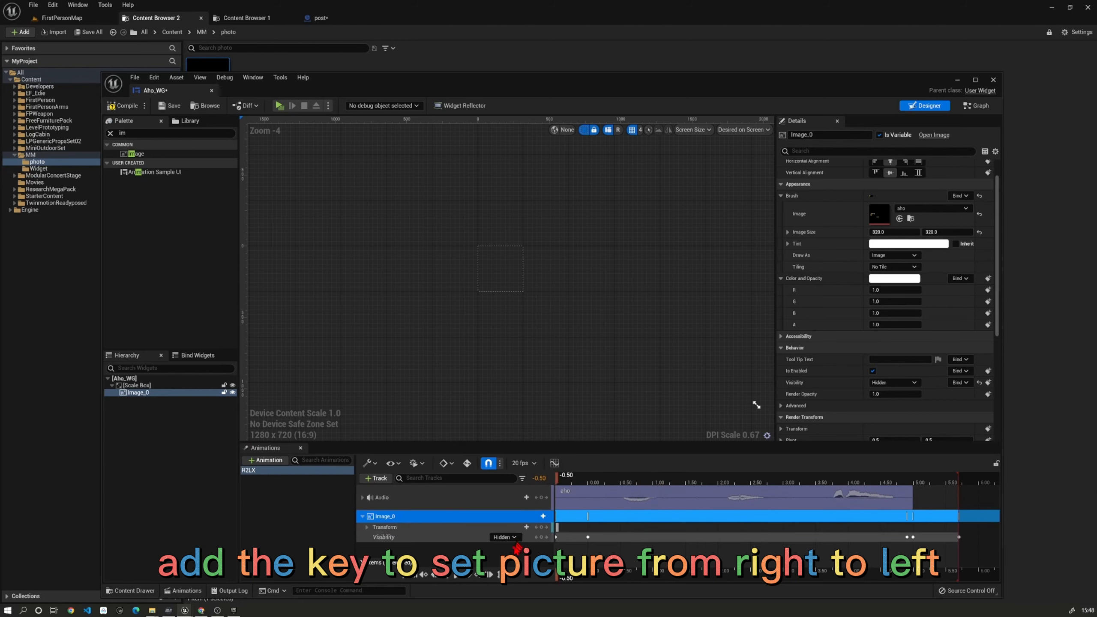
click(369, 529)
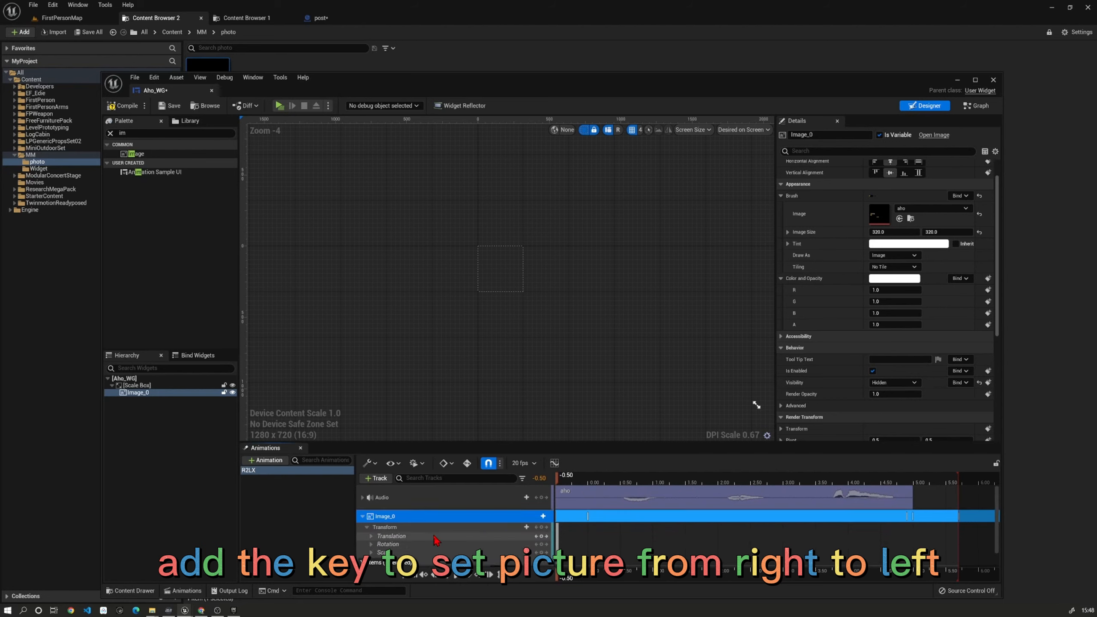
scroll(372, 531, down, 1)
click(371, 516)
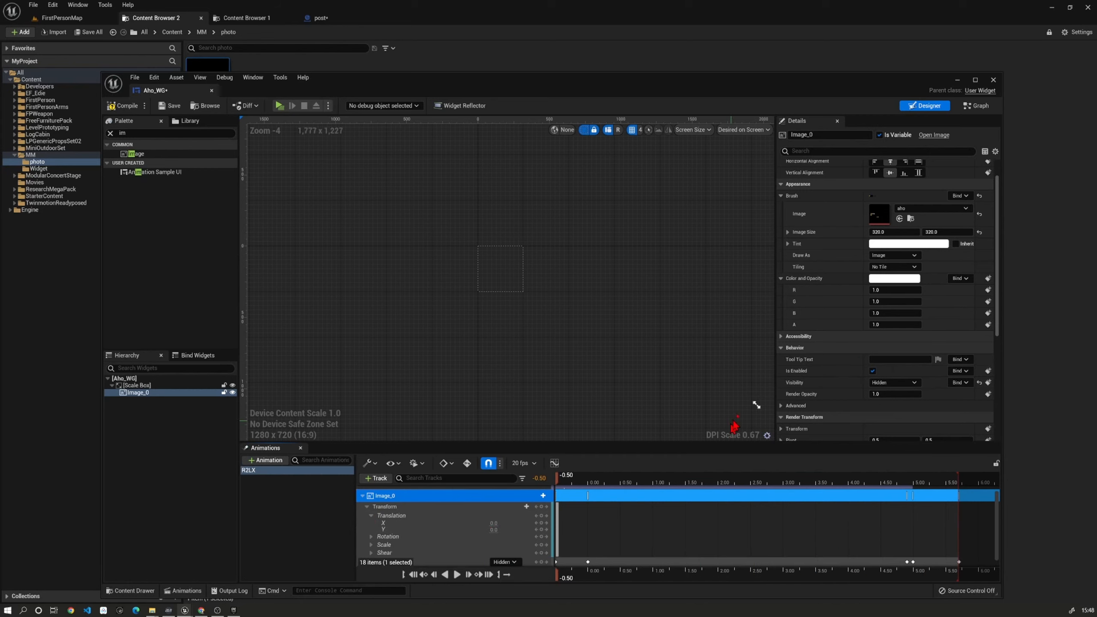
Set Image_0's render translation to X 370 and Y -100 and key it at -0.50 s.
scroll(890, 311, down, 3)
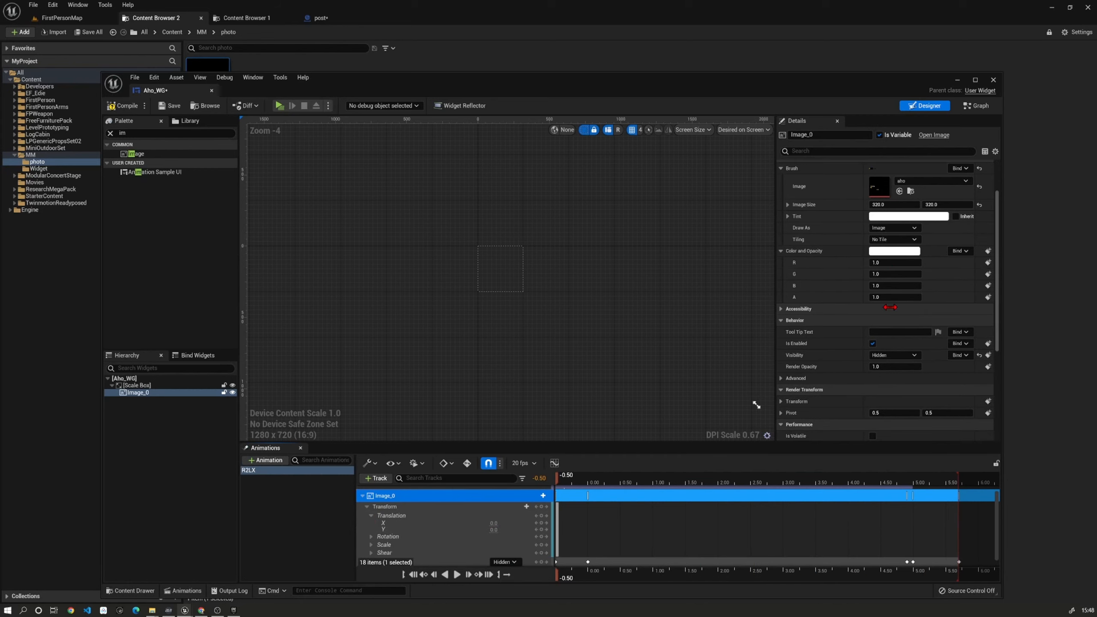
scroll(890, 308, down, 1)
click(781, 320)
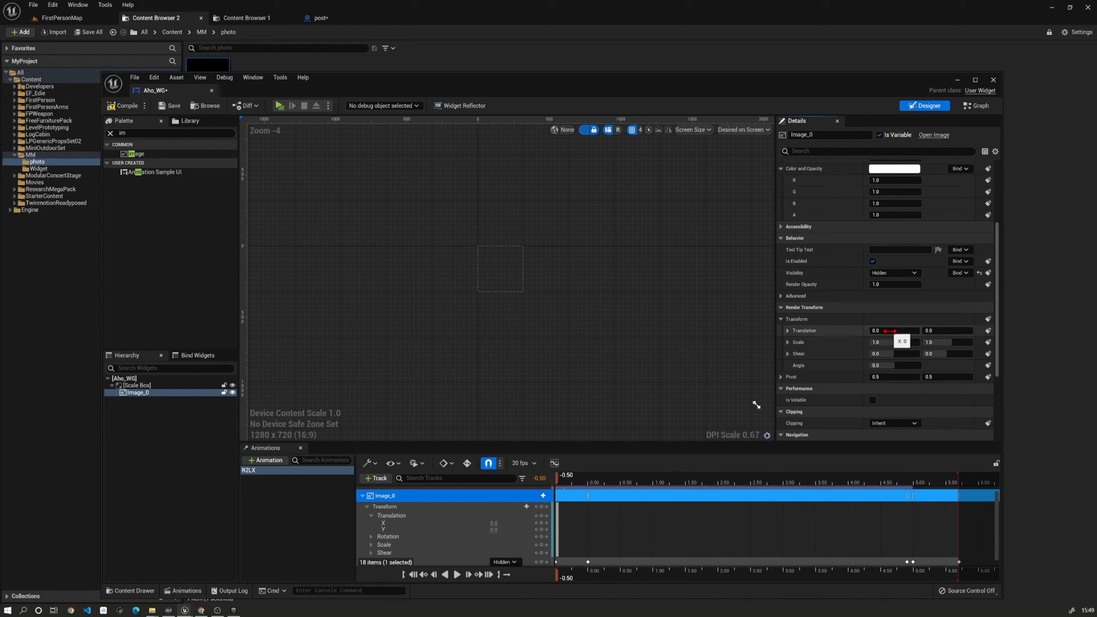
mouse_move(890, 331)
mouse_down()
mouse_move(951, 331)
mouse_move(890, 331)
mouse_up()
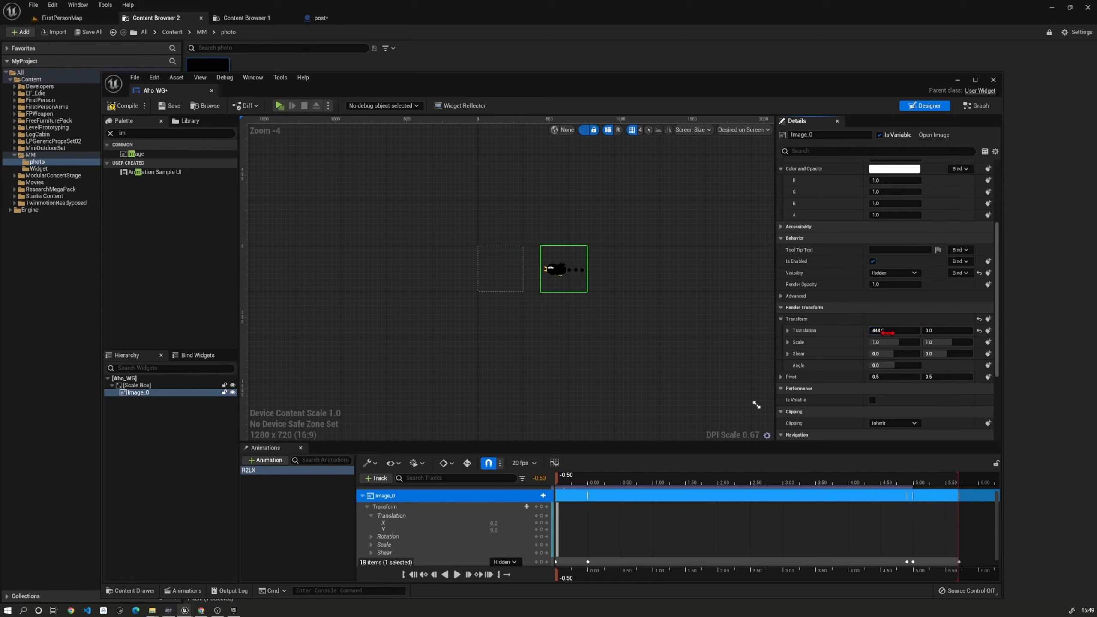
click(912, 333)
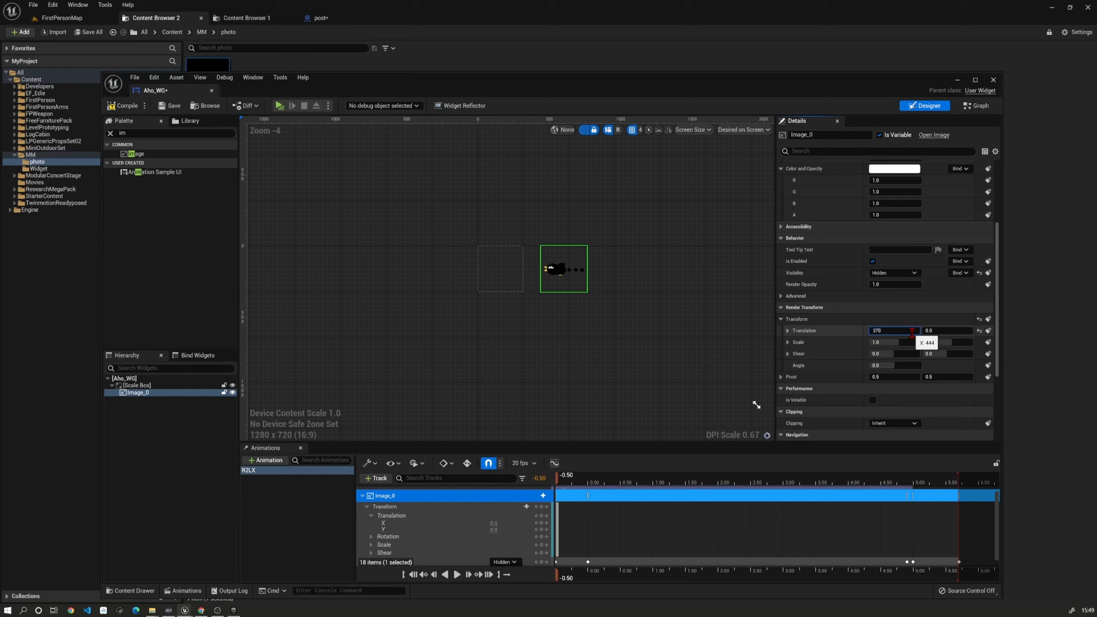
text(370)
key(Return)
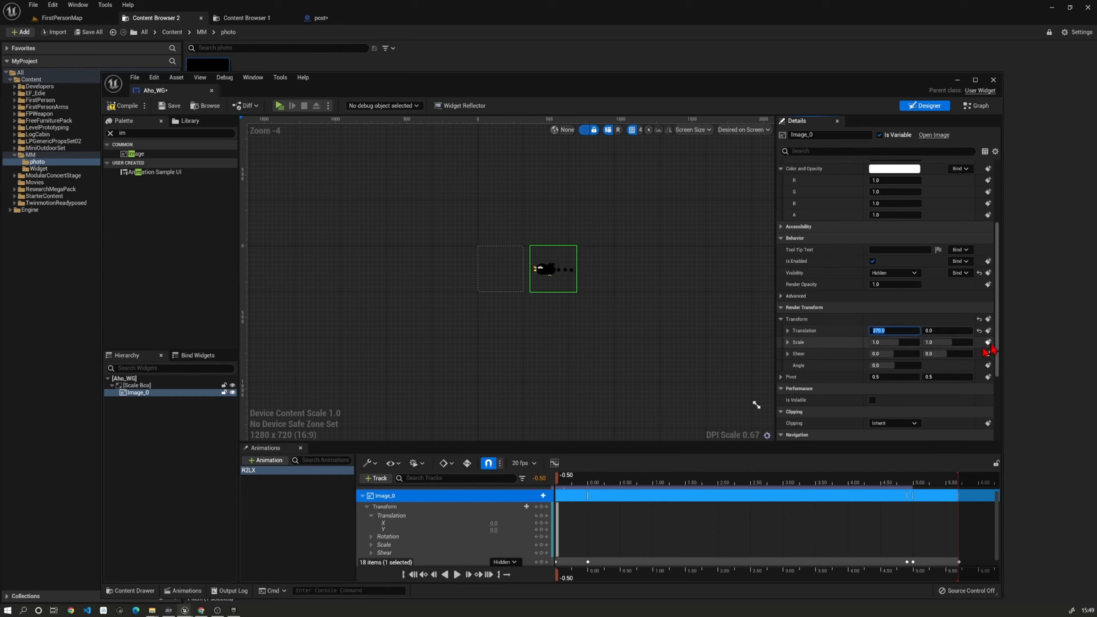
click(950, 332)
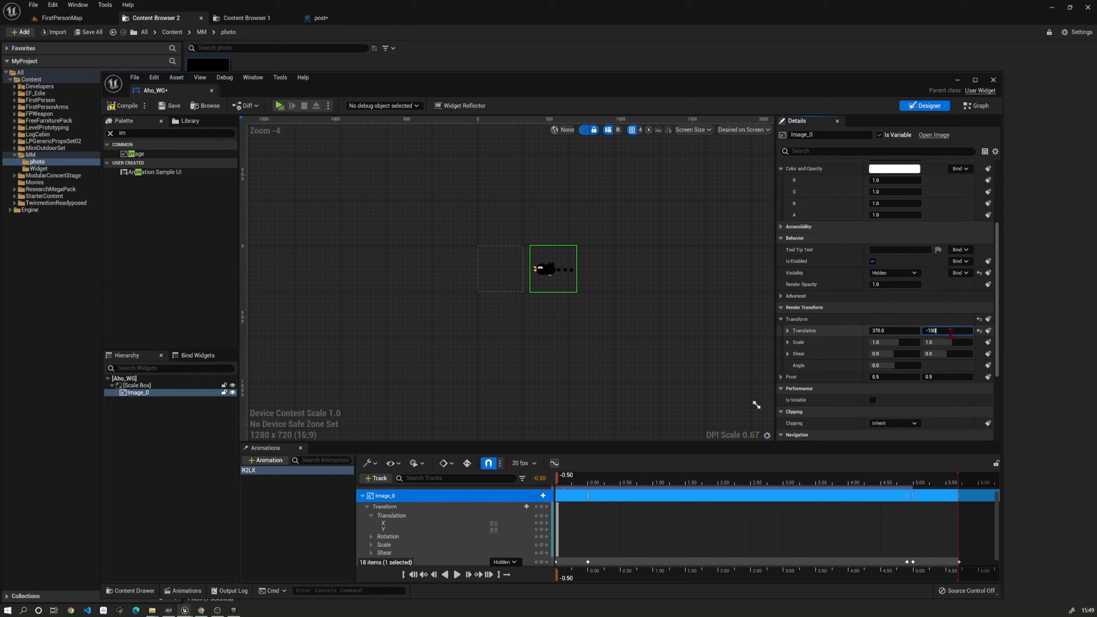
key(Return)
click(989, 332)
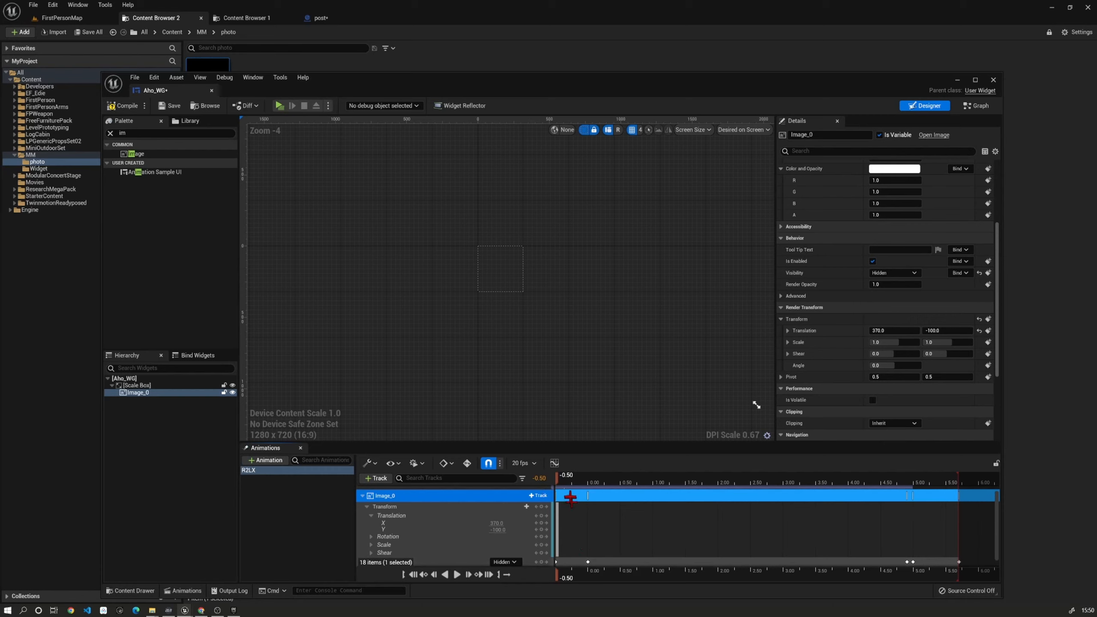
Set Image_0's render translation X to -370 at 5.70 s and add a translation key there.
click(457, 574)
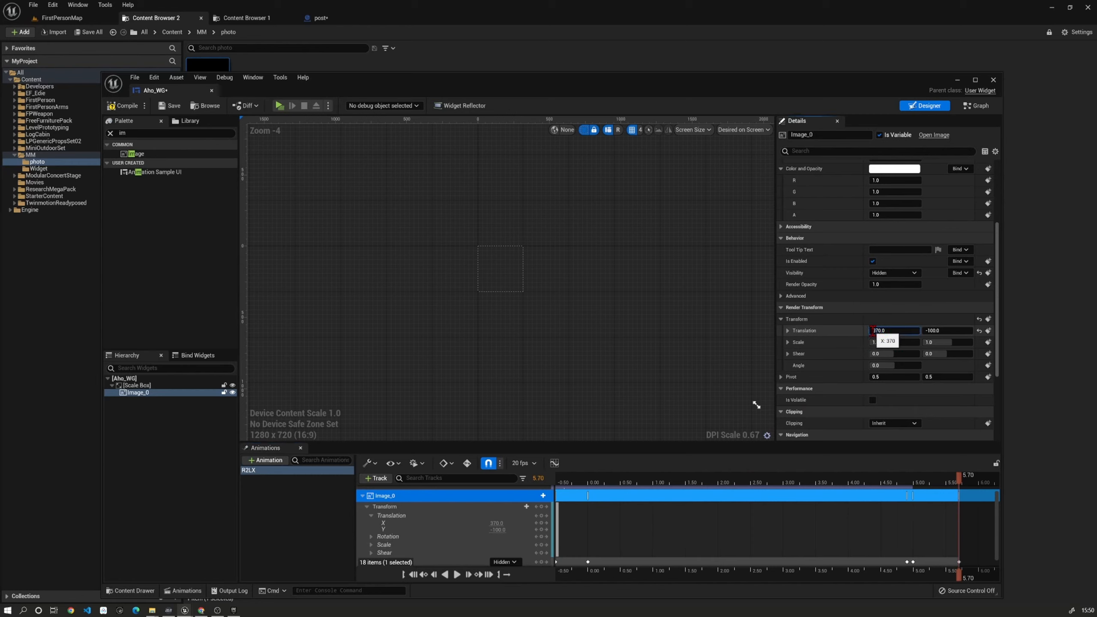
click(902, 331)
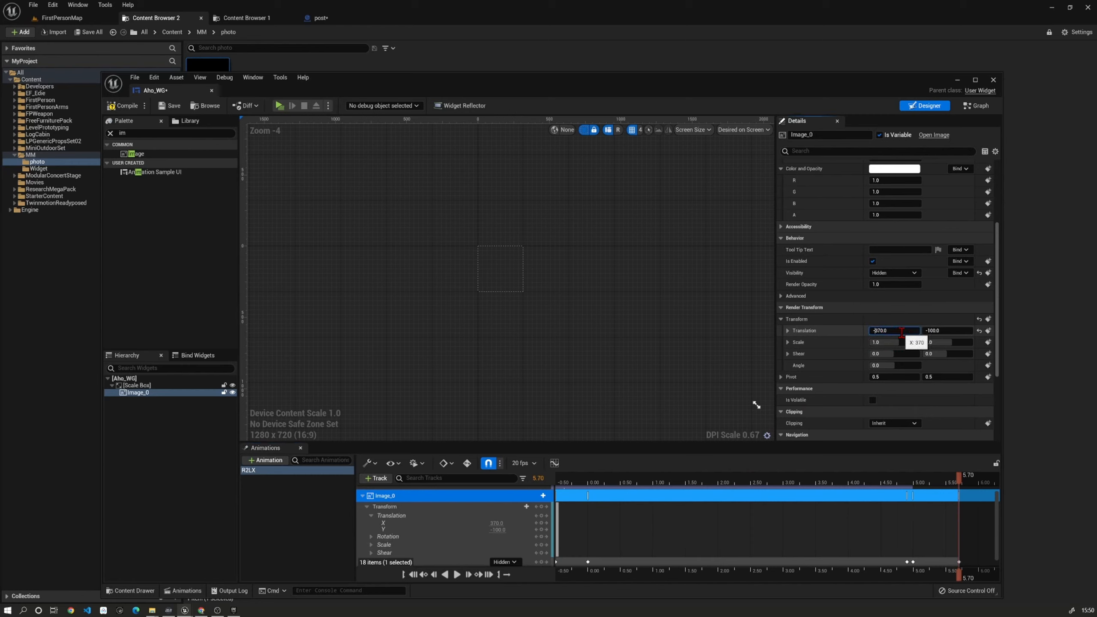
text(-)
click(989, 331)
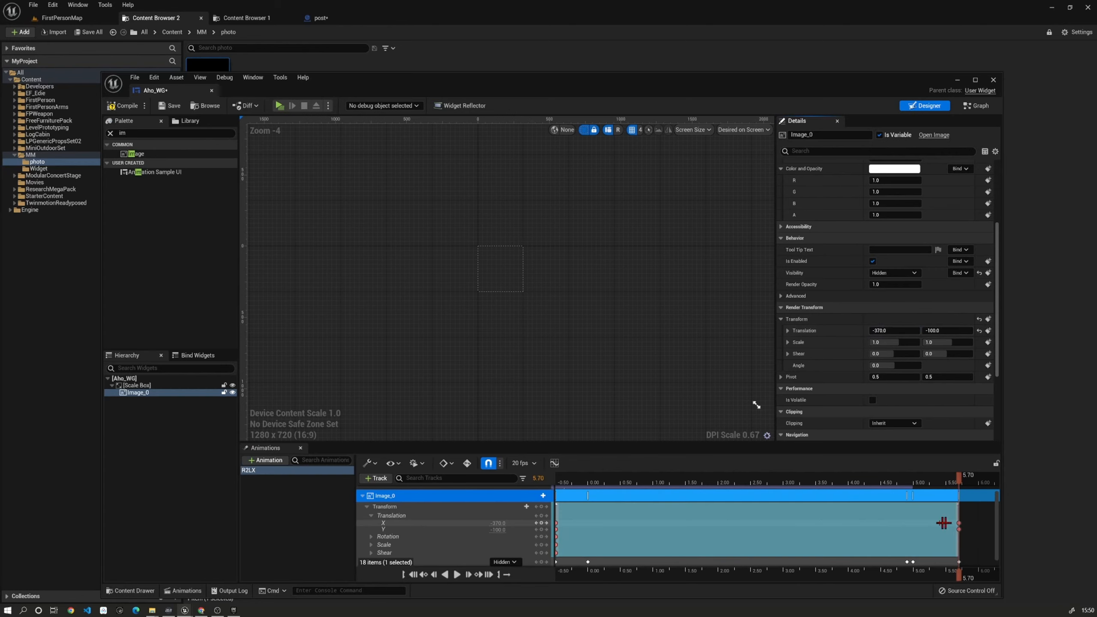
Play back the R2LX animation from its start, and compile the Aho_WG widget before closing its editor.
click(434, 574)
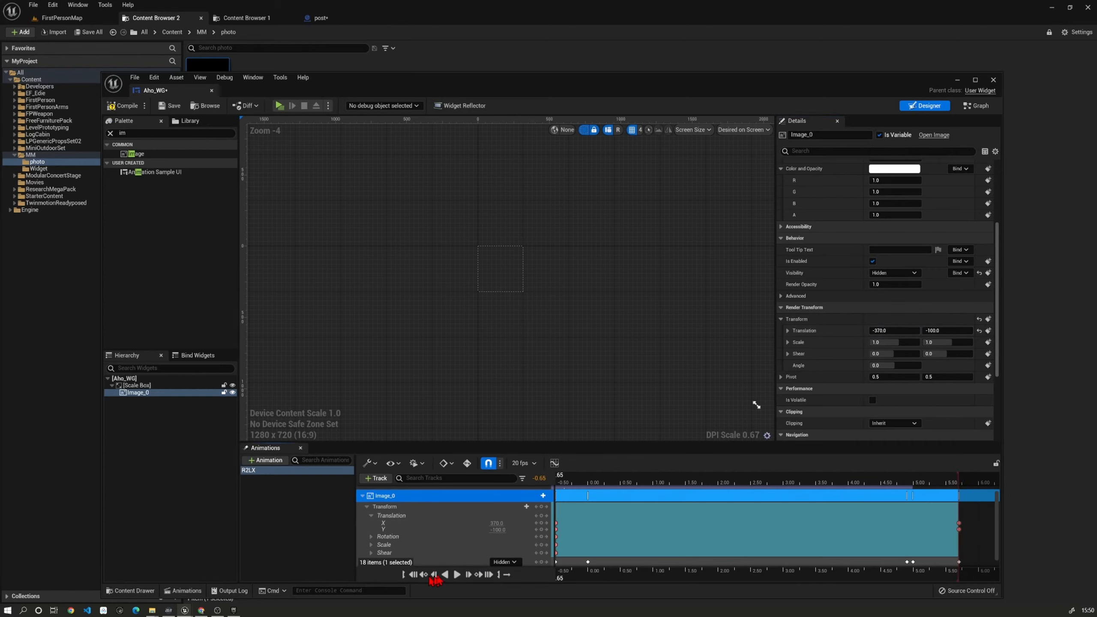
click(457, 574)
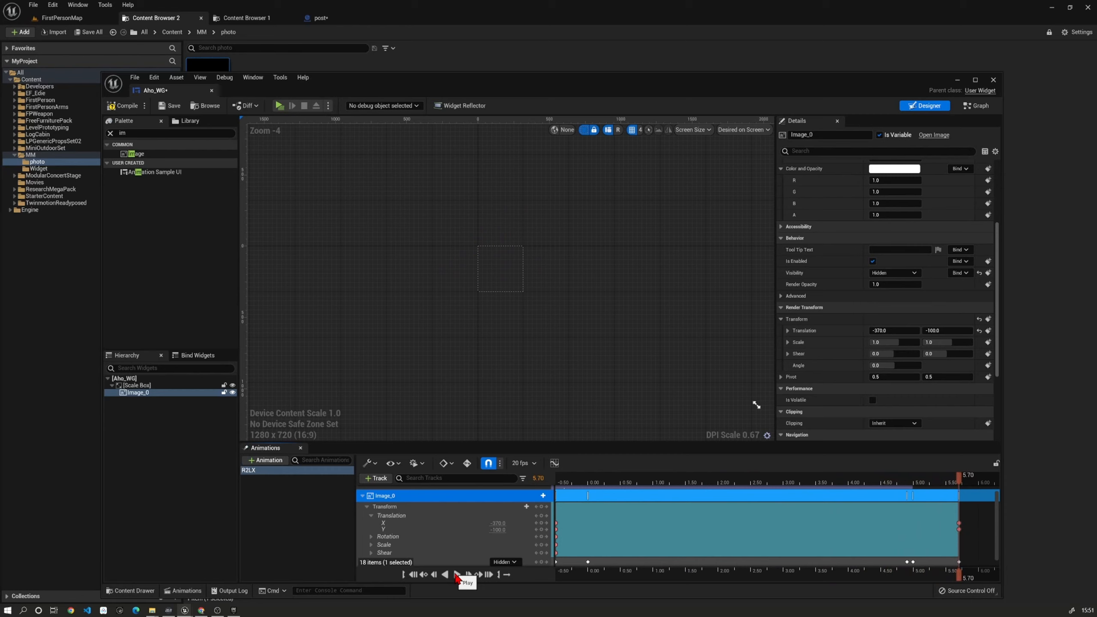
click(123, 107)
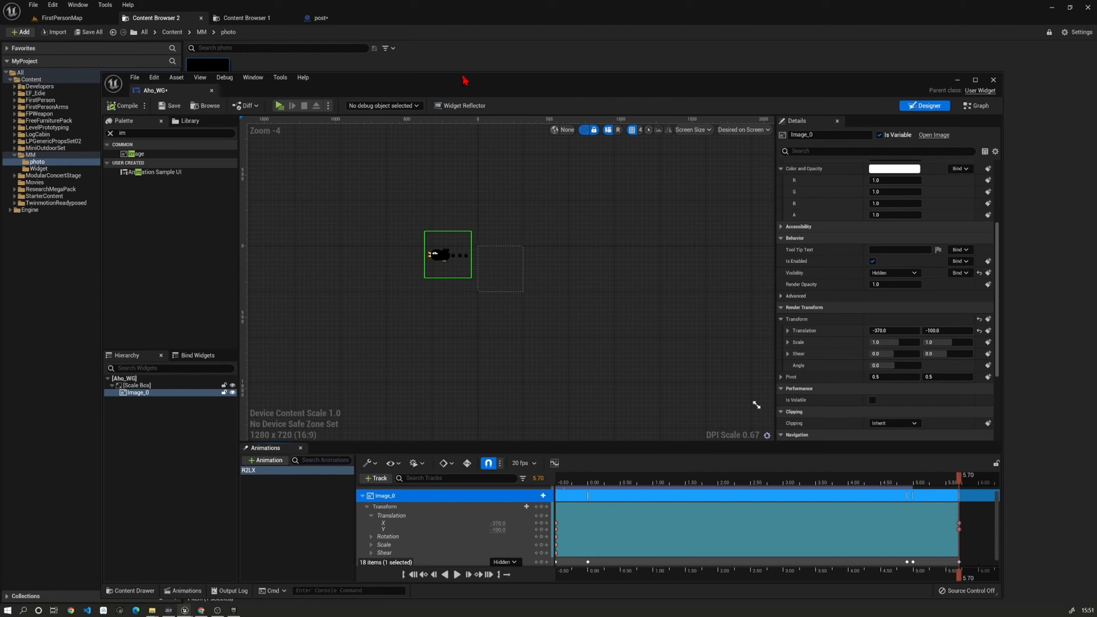
click(993, 80)
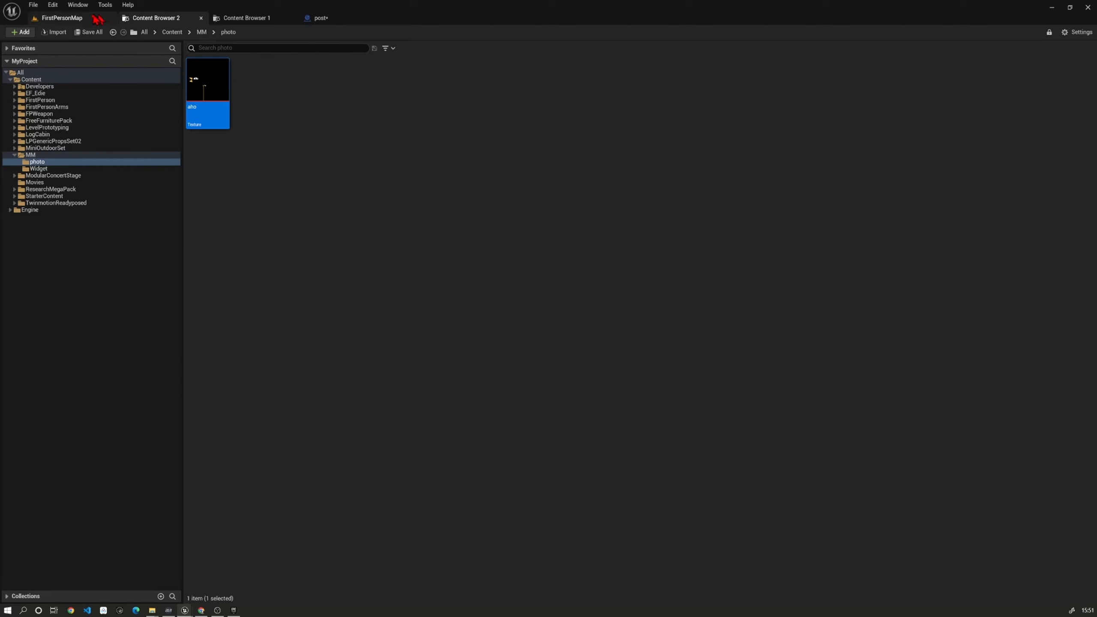
In the post blueprint, set the widget construction node's class to Aho_WG and connect Sequence's Then 0 output to it.
click(344, 20)
right_drag(435, 281, 415, 244)
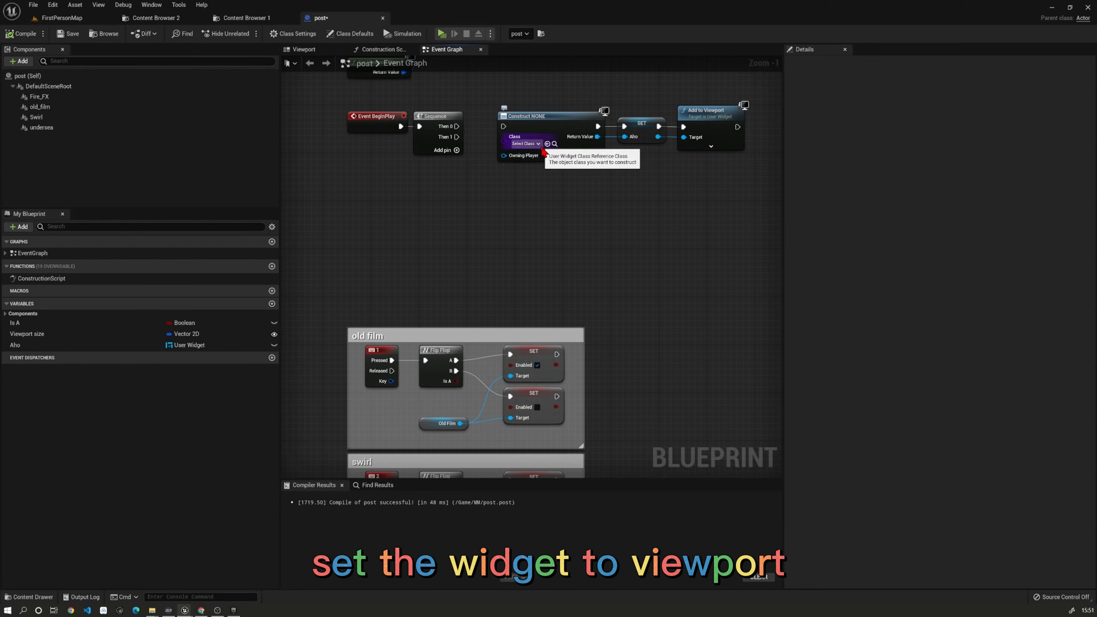
click(527, 144)
click(541, 175)
drag(456, 126, 508, 127)
Duplicate the sea group's 4 key event and place the copy in the empty area below the group.
right_drag(565, 217, 536, 204)
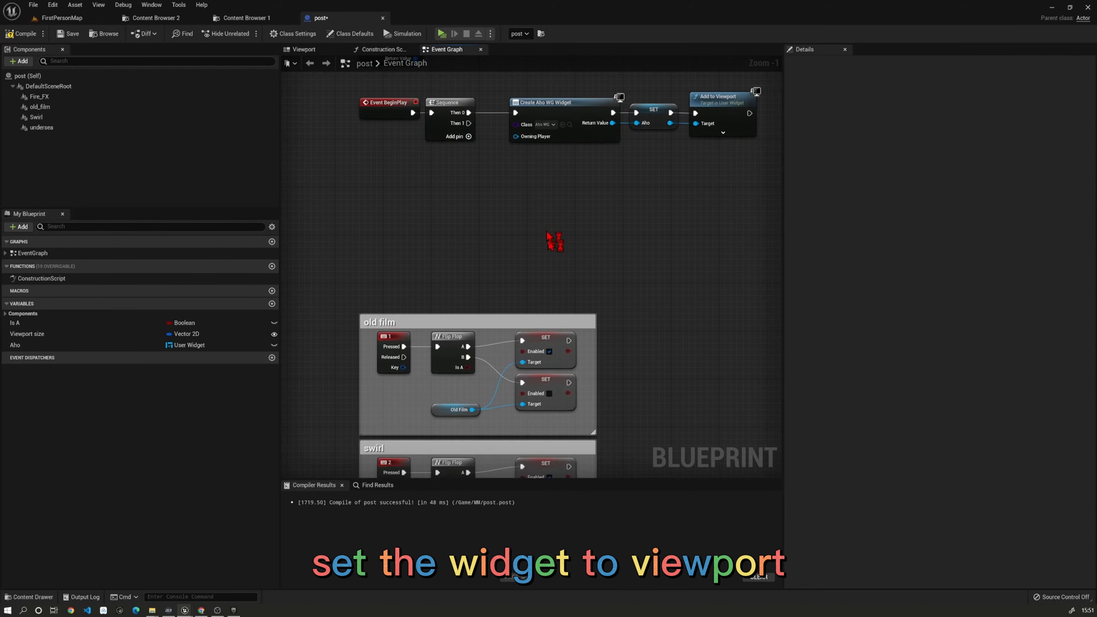
scroll(579, 262, down, 1)
right_drag(613, 259, 621, 210)
right_drag(674, 295, 685, 125)
right_drag(671, 326, 710, 56)
right_click(488, 283)
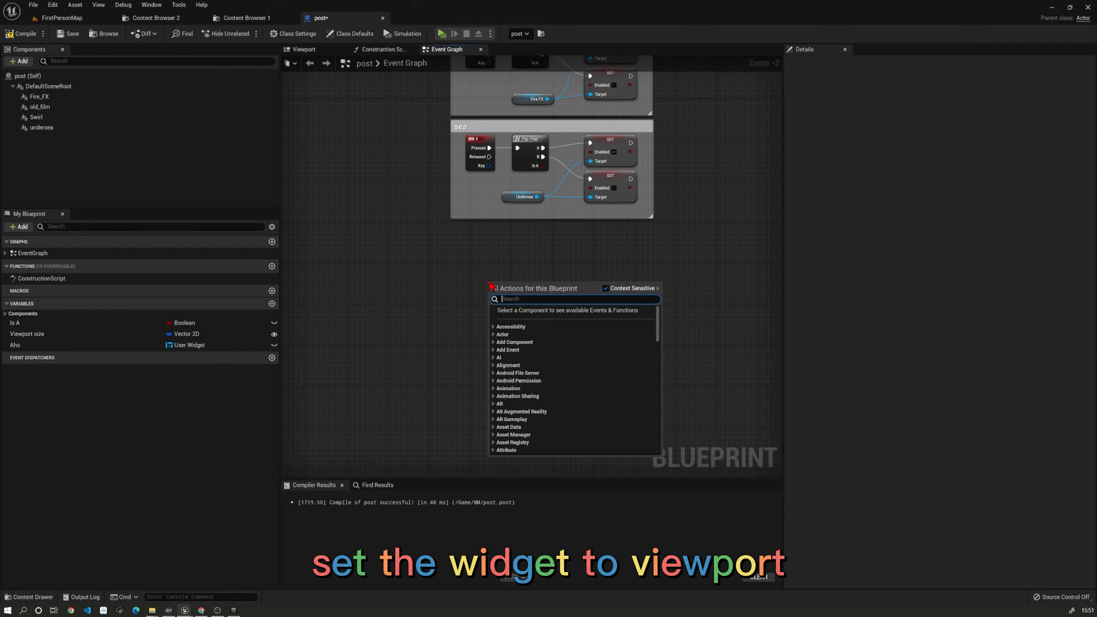
click(479, 147)
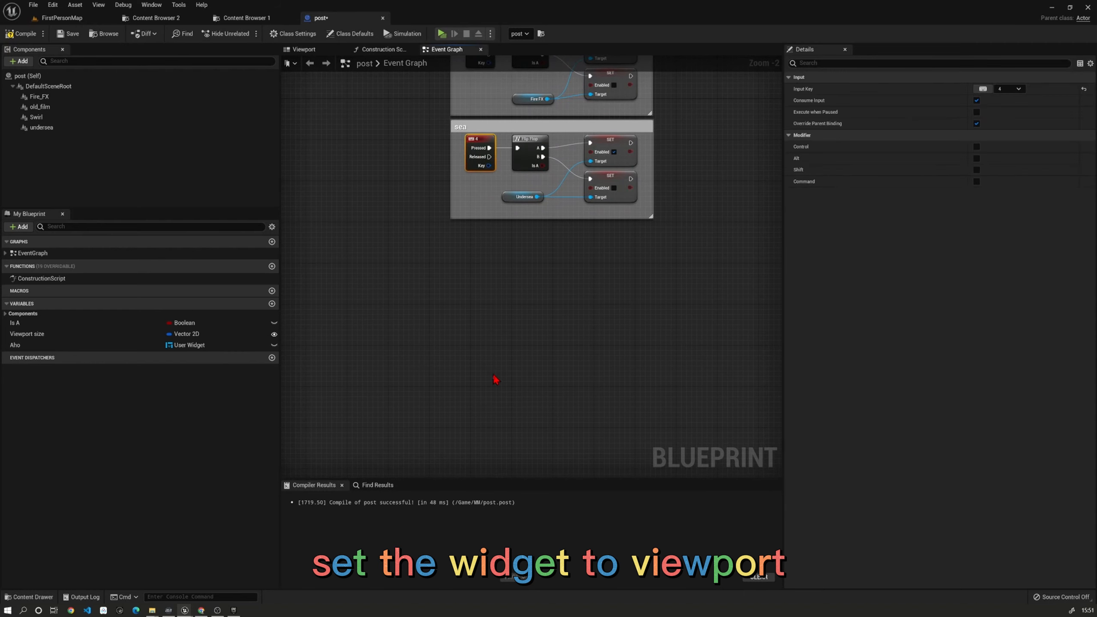
key(ctrl+v)
drag(494, 383, 478, 359)
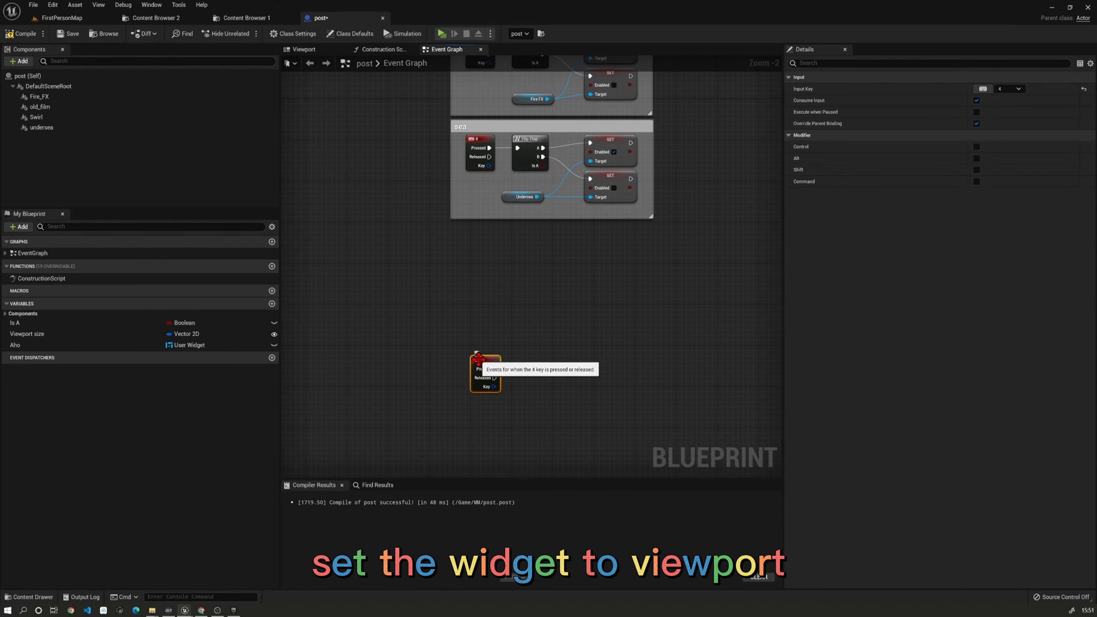
Set the duplicated key event's input key to 6 and shift the node slightly away from its pasted spot.
click(985, 89)
key(6)
click(670, 321)
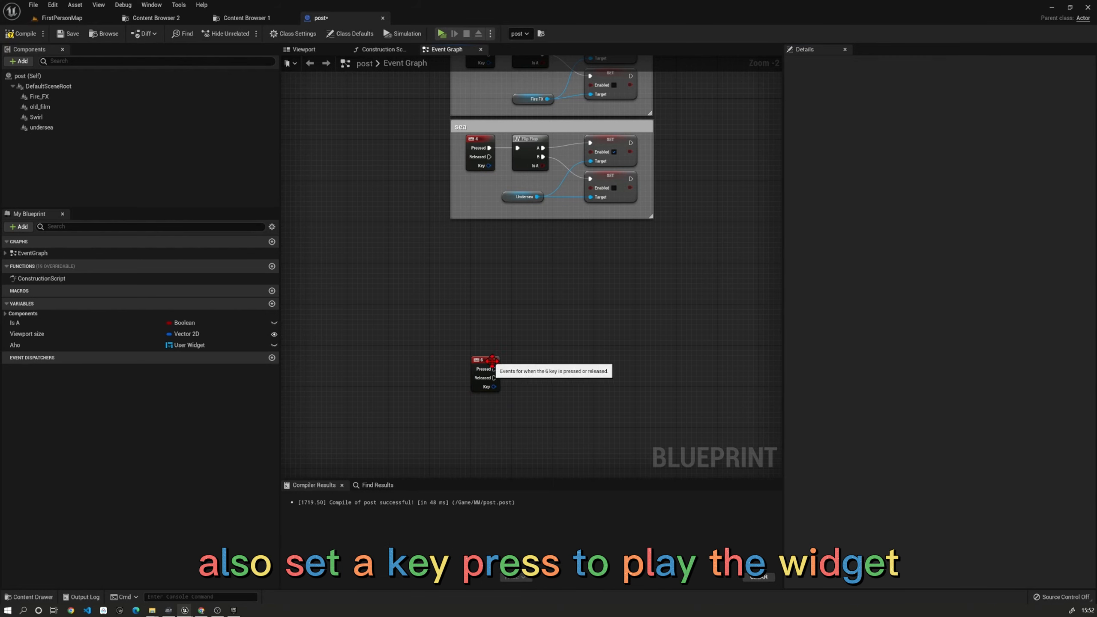
drag(493, 361, 465, 355)
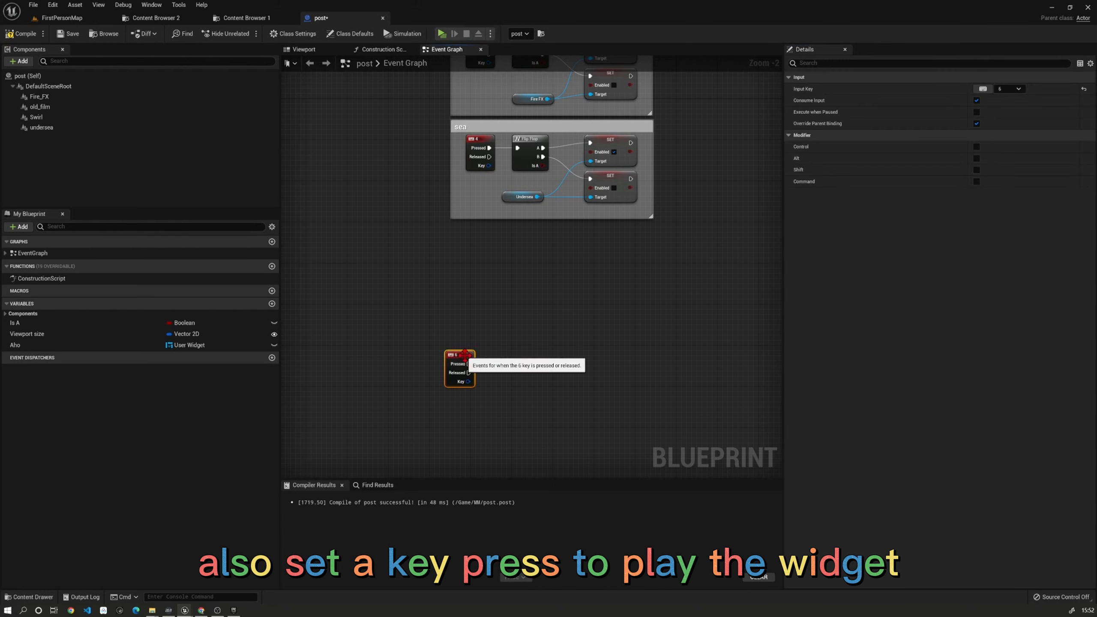